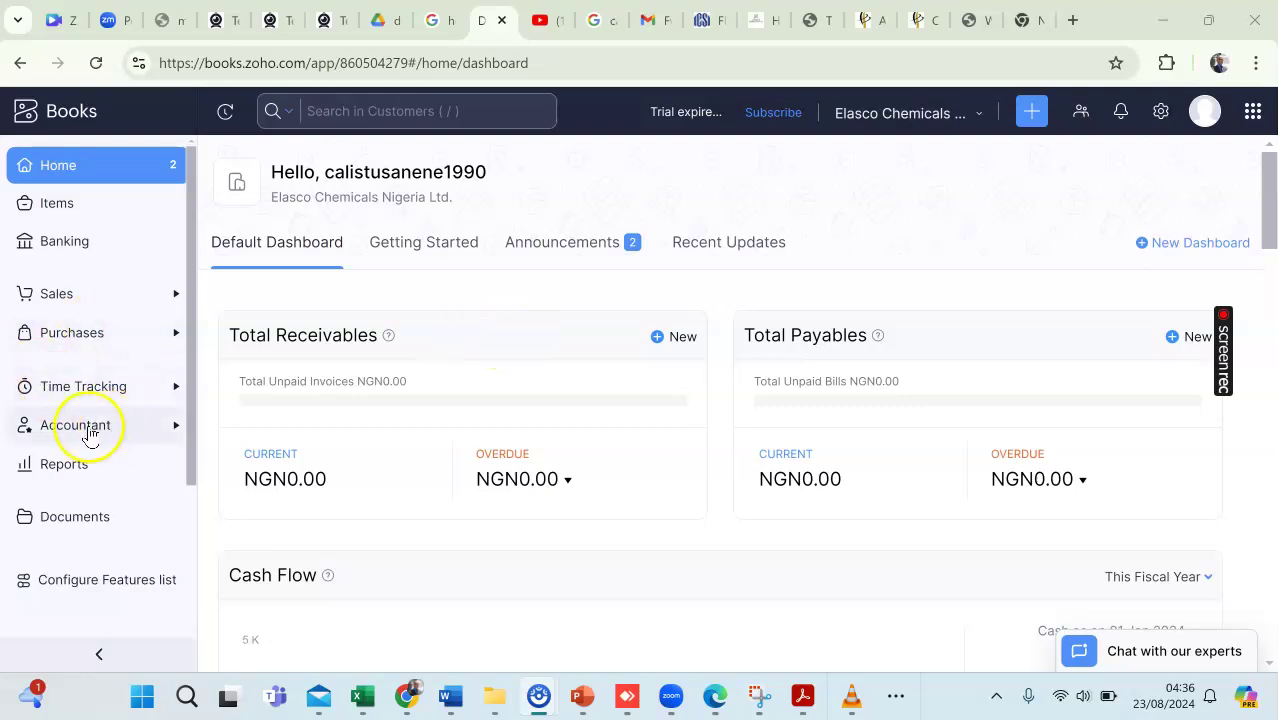
Step: Open the Chart of Accounts under Accountant and look over the active accounts
{"action": "left_click", "coordinate": [172, 425]}
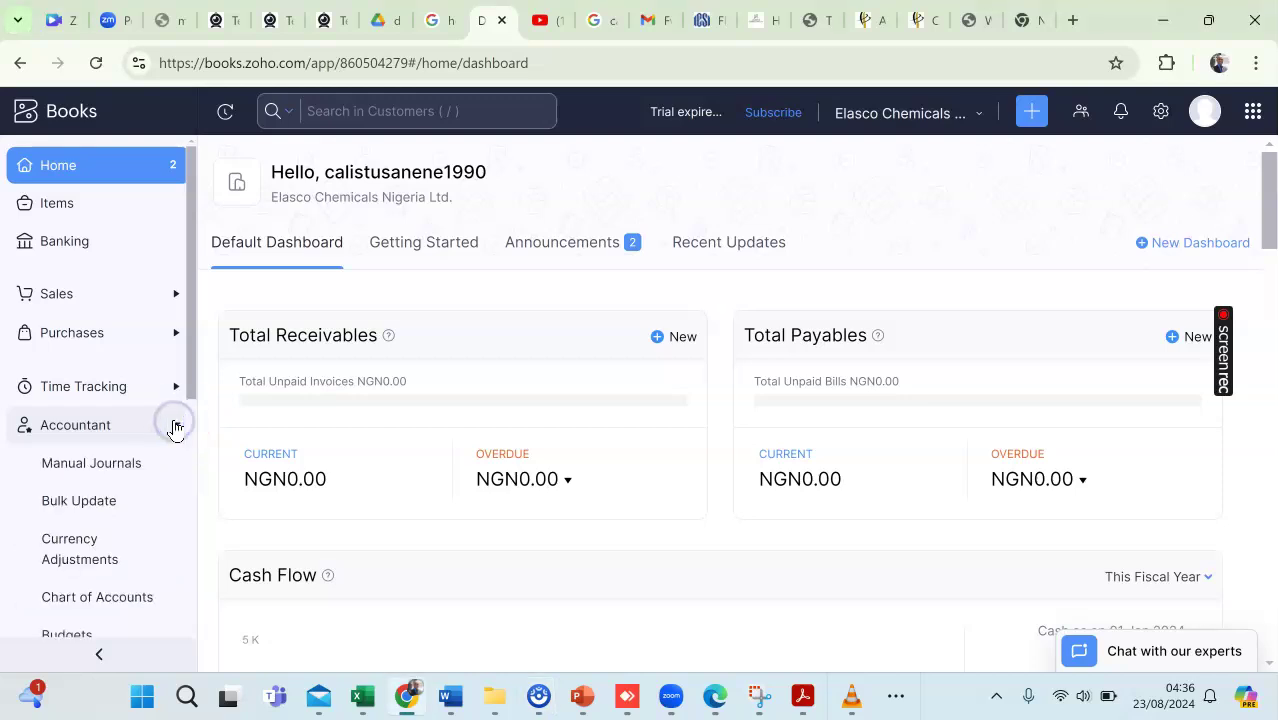
{"action": "left_click", "coordinate": [143, 604]}
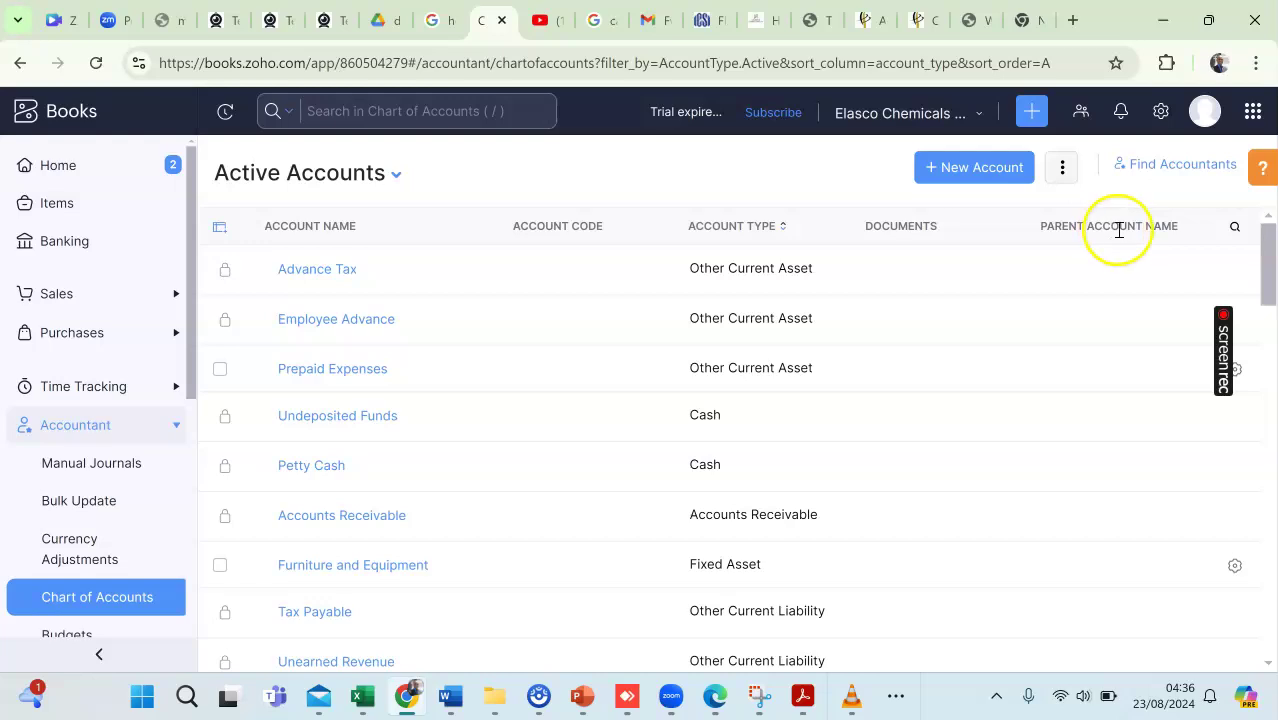
{"action": "scroll", "coordinate": [330, 360], "scroll_direction": "down", "scroll_amount": 2}
{"action": "scroll", "coordinate": [328, 362], "scroll_direction": "up", "scroll_amount": 2}
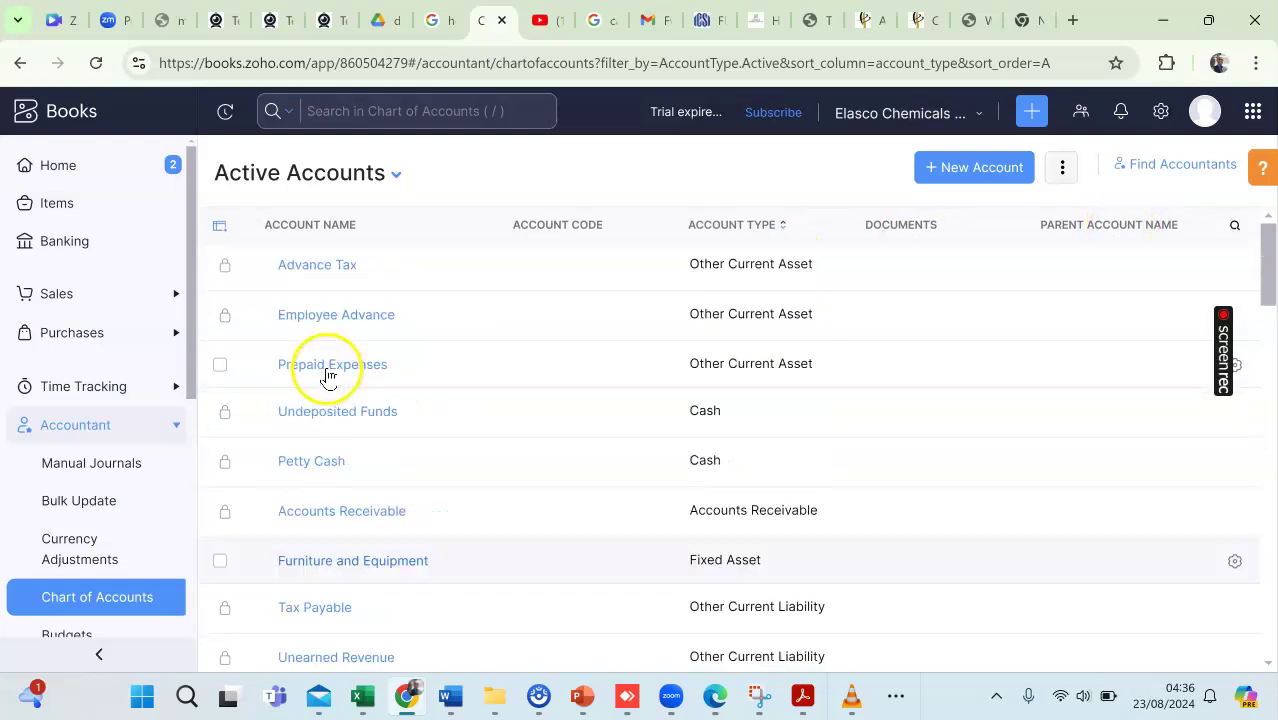
{"action": "left_click", "coordinate": [373, 273]}
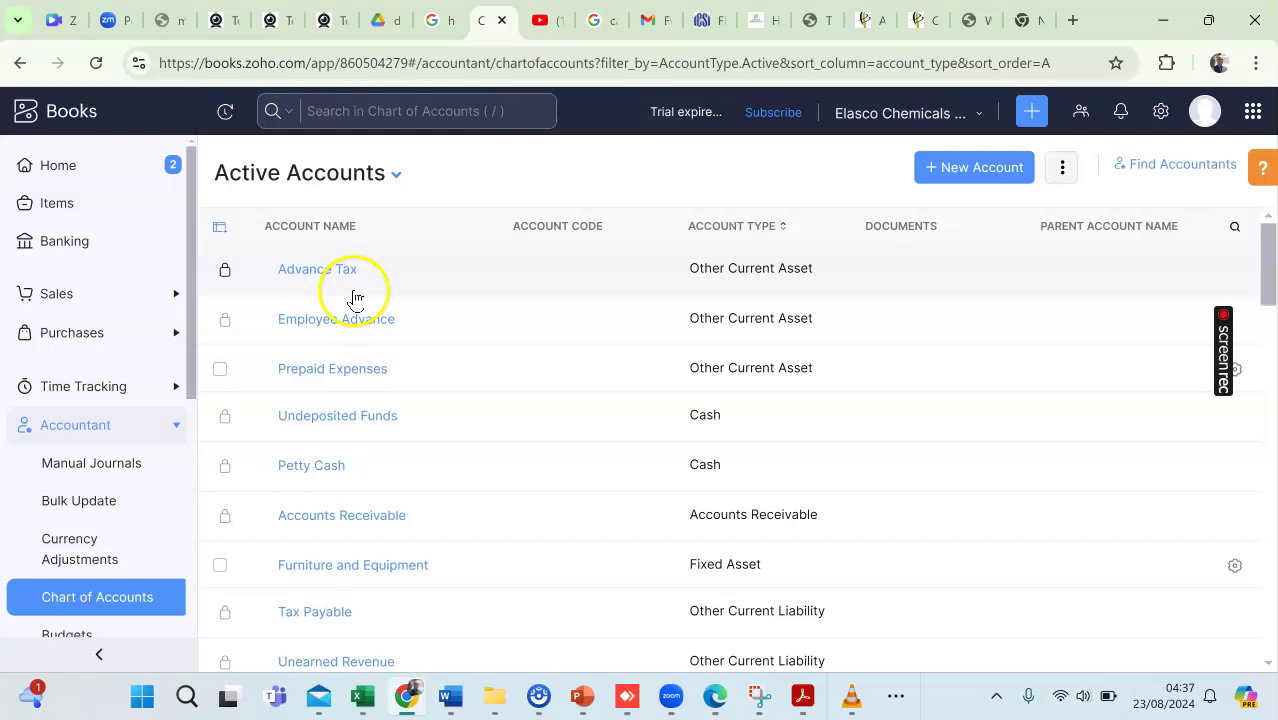
Step: Switch to the Charts of Account for Import - ZB workbook in Excel and examine its column headings from Account Name to Debit or Credit
{"action": "left_click", "coordinate": [368, 697]}
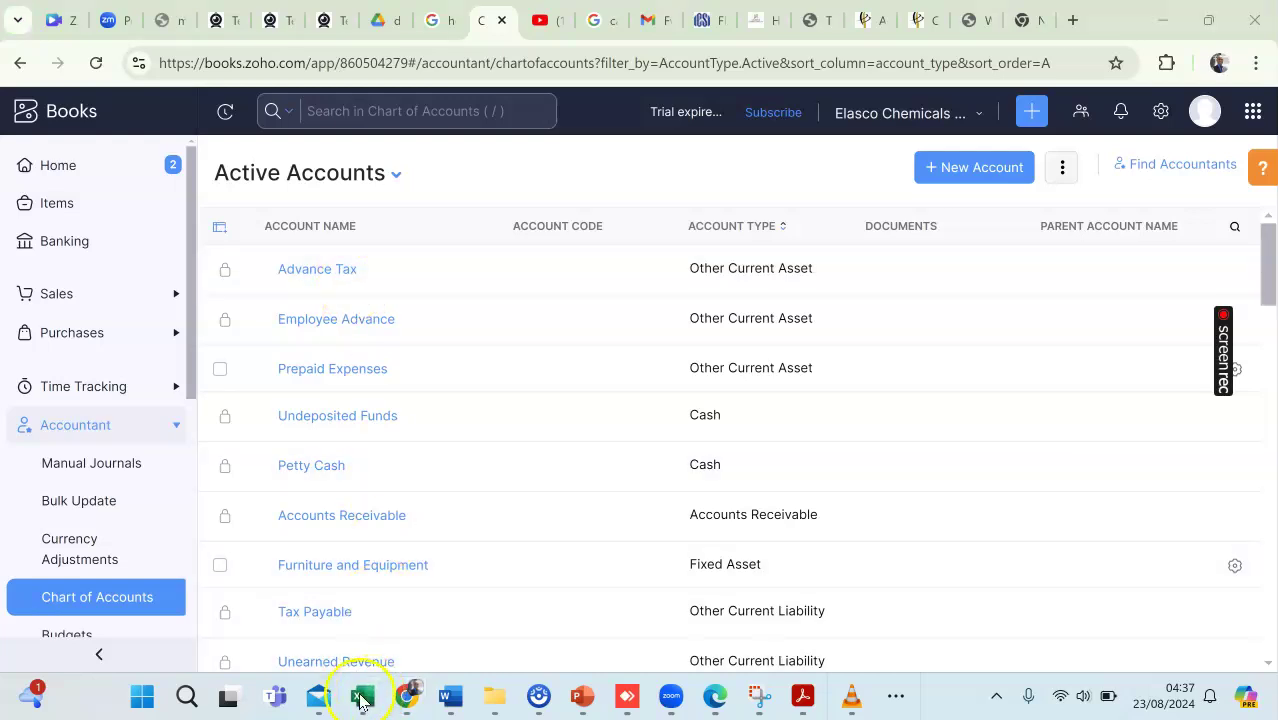
{"action": "left_click", "coordinate": [100, 600]}
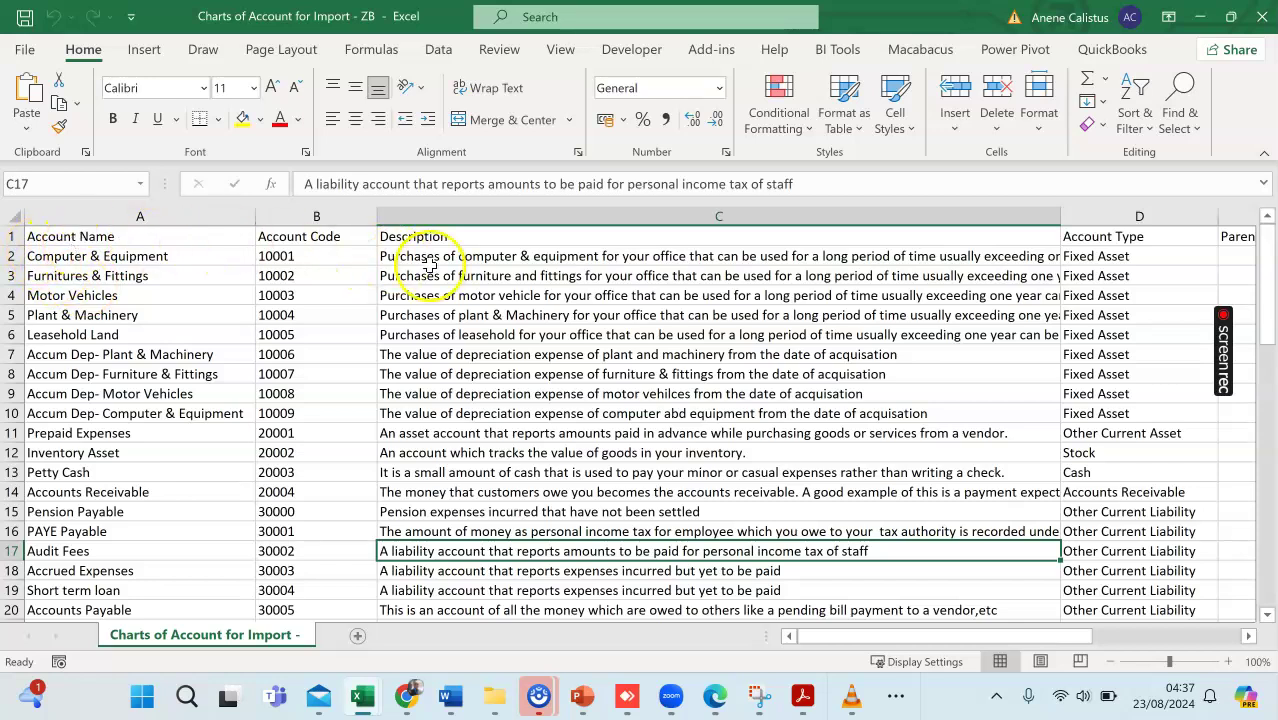
{"action": "left_click", "coordinate": [61, 234]}
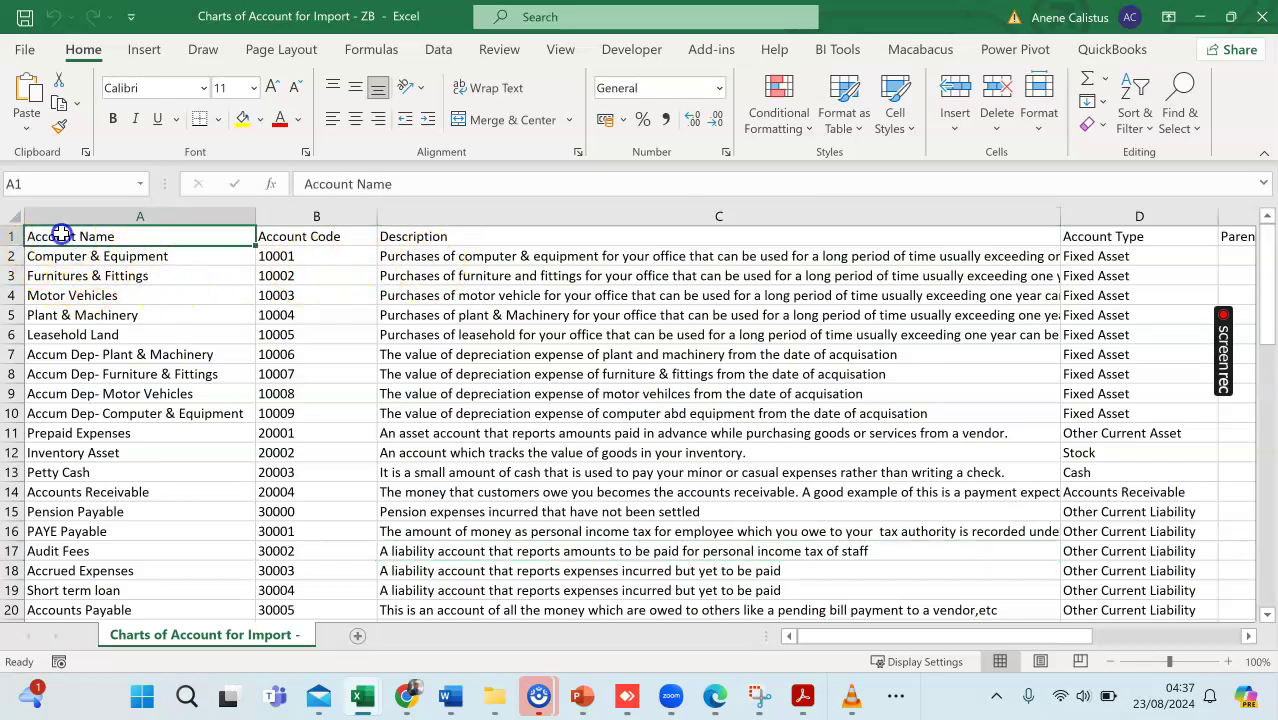
{"action": "left_click", "coordinate": [313, 231]}
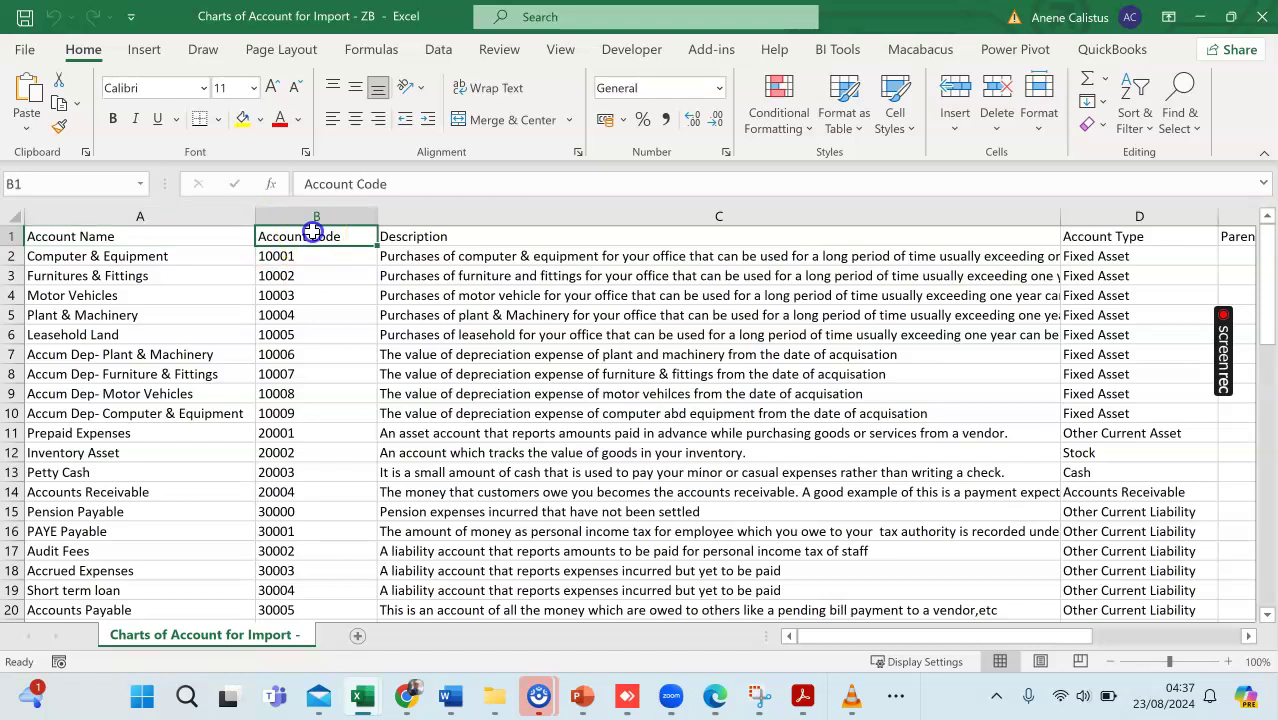
{"action": "left_click", "coordinate": [510, 231]}
{"action": "left_click", "coordinate": [1100, 234]}
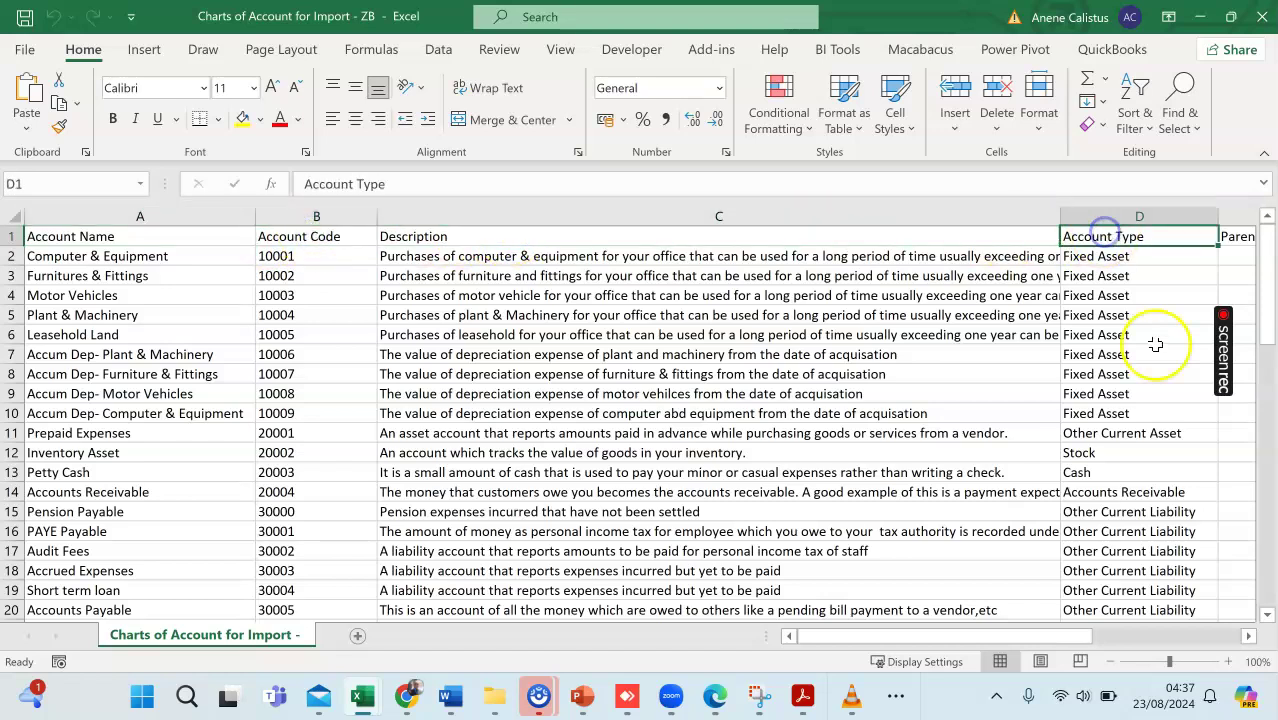
{"action": "left_click", "coordinate": [1247, 637]}
{"action": "left_click", "coordinate": [1067, 253]}
{"action": "left_click", "coordinate": [1095, 237]}
{"action": "left_click", "coordinate": [1170, 237]}
{"action": "left_click", "coordinate": [1248, 636]}
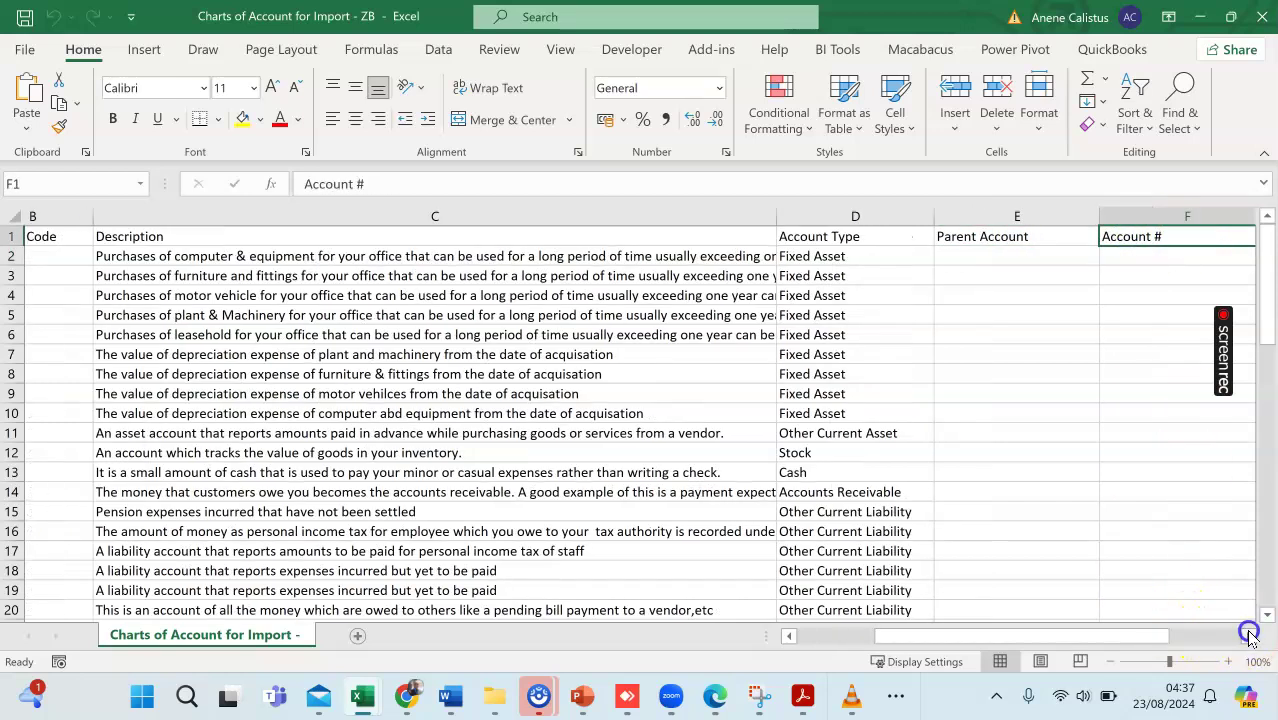
{"action": "left_click", "coordinate": [1248, 636]}
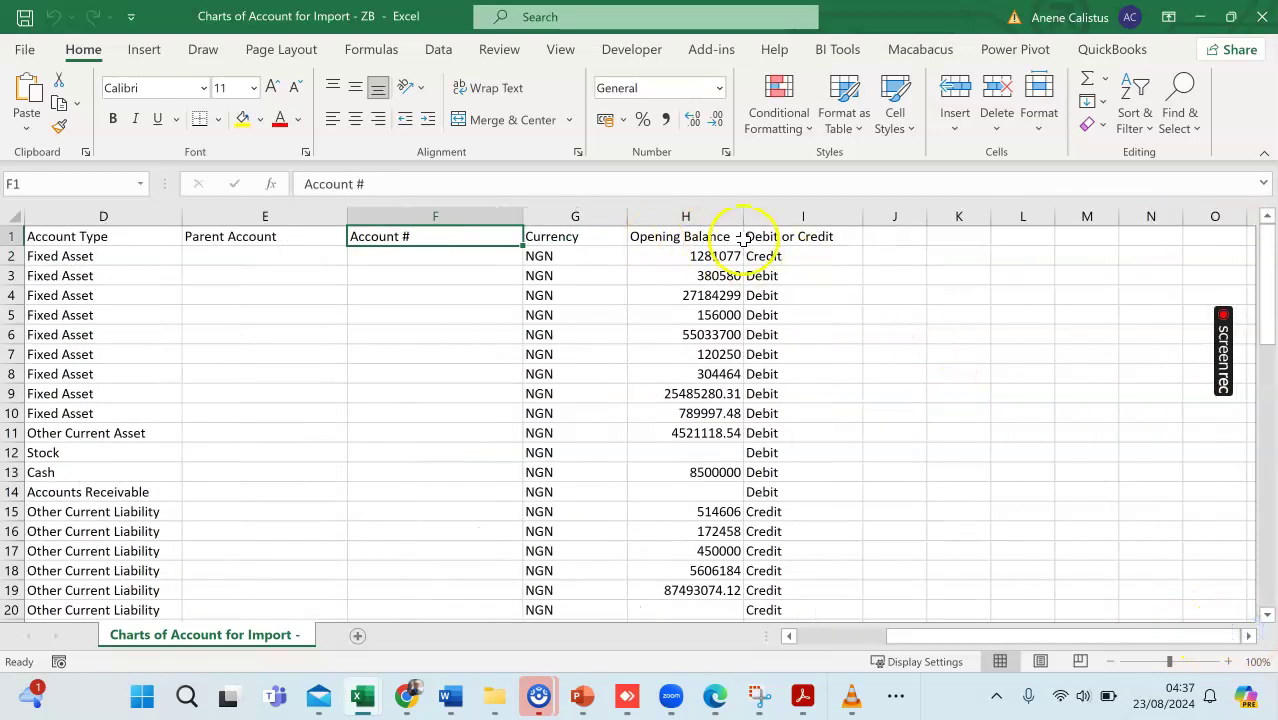
{"action": "left_click", "coordinate": [845, 636]}
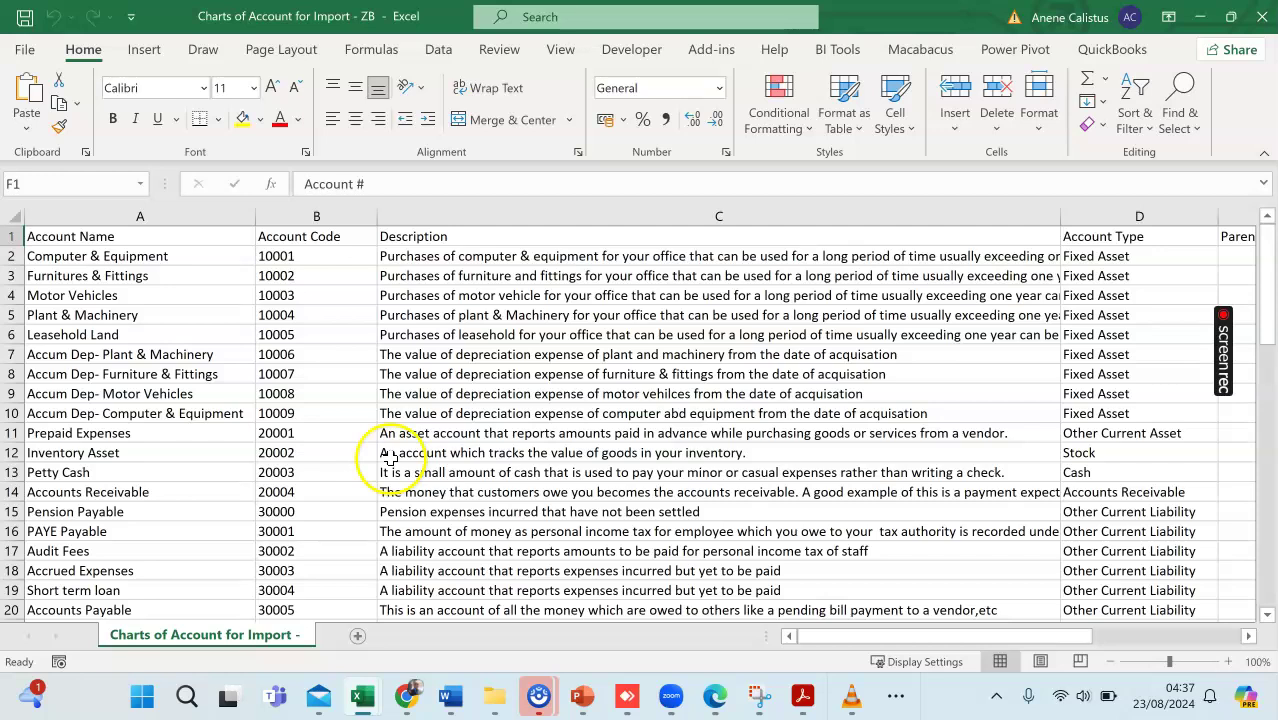
Step: Switch back to Zoho Books in the browser and start Import Chart of Accounts
{"action": "left_click", "coordinate": [407, 692]}
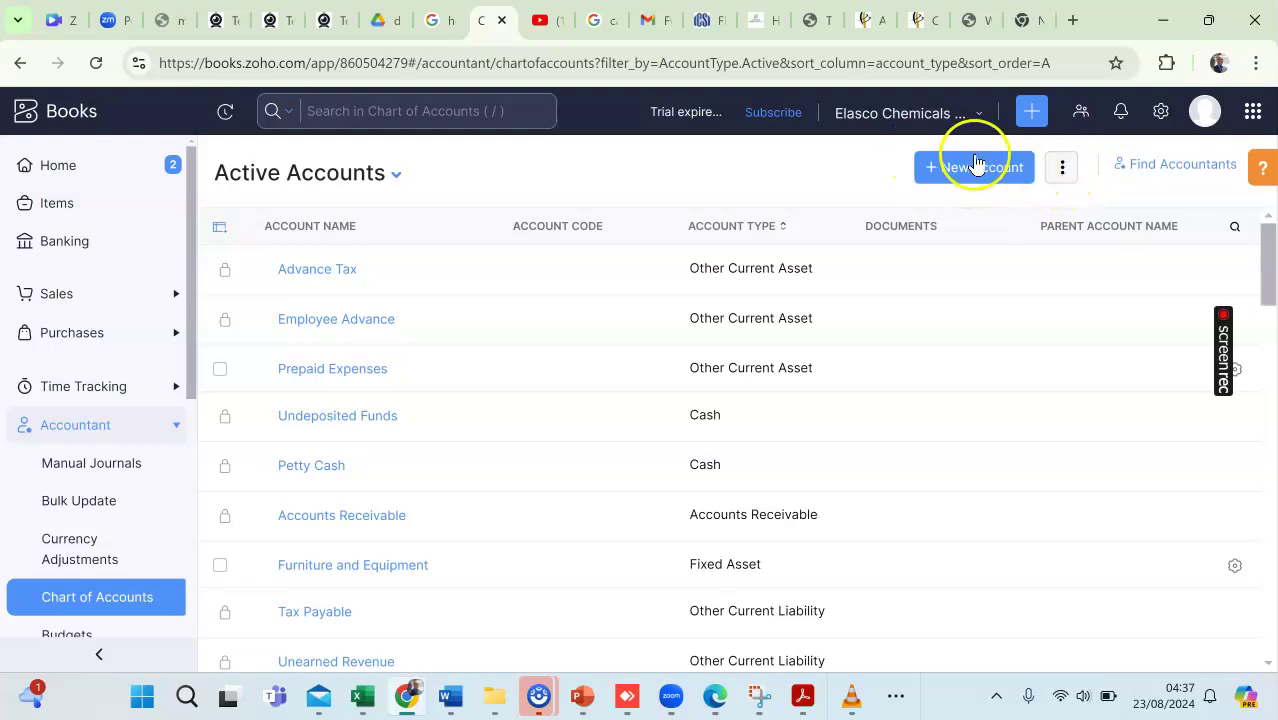
{"action": "left_click", "coordinate": [1058, 172]}
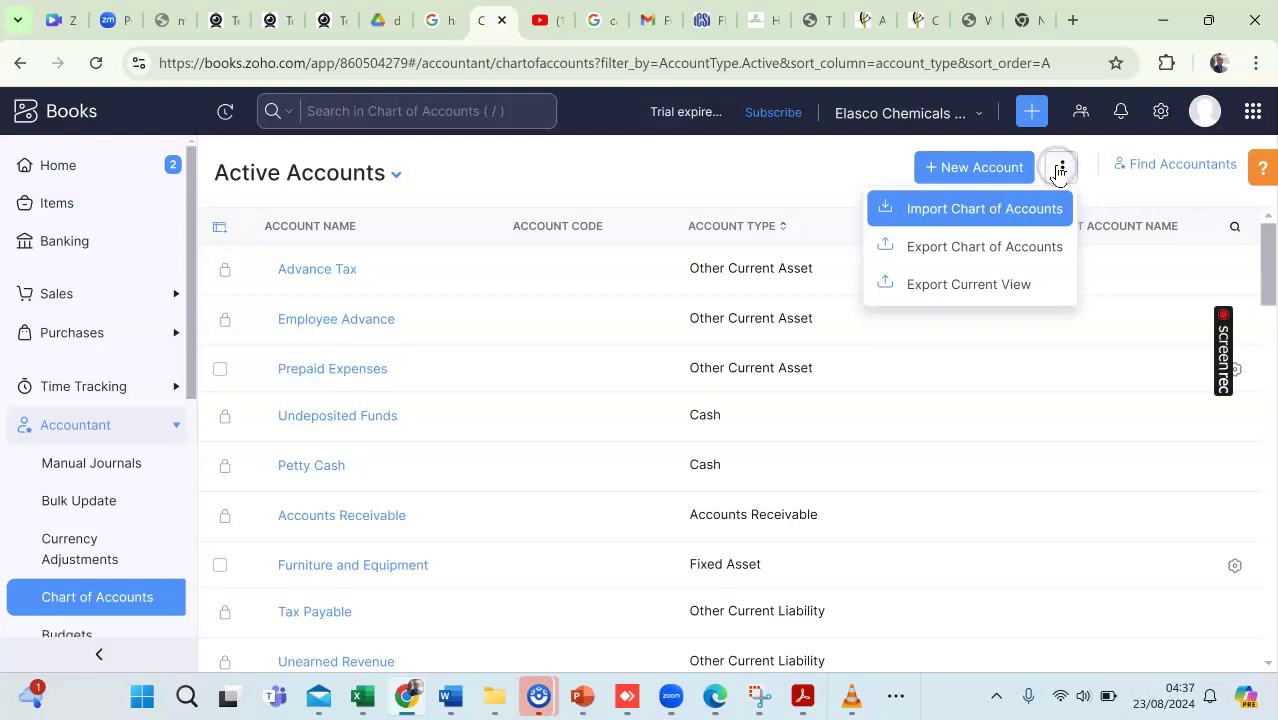
{"action": "left_click", "coordinate": [954, 211]}
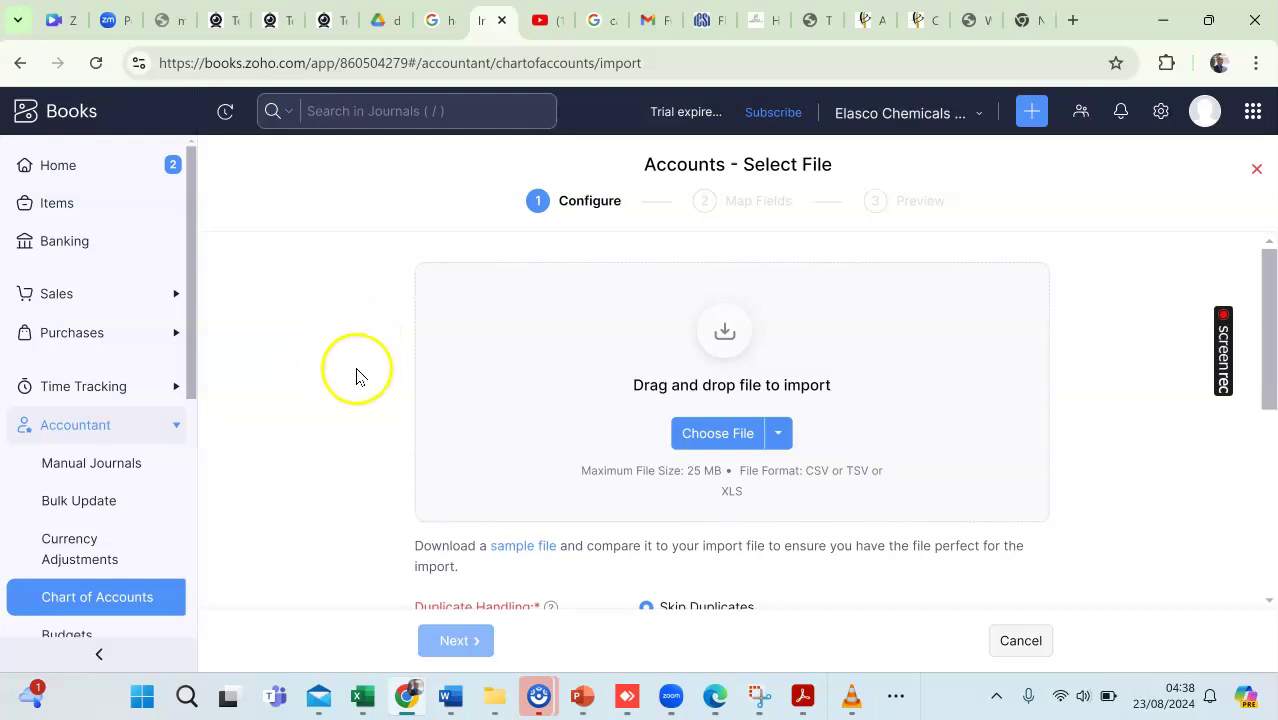
Step: Download the sample accounts file from the import page and open it in Excel
{"action": "scroll", "coordinate": [319, 385], "scroll_direction": "down", "scroll_amount": 1}
{"action": "scroll", "coordinate": [319, 385], "scroll_direction": "down", "scroll_amount": 2}
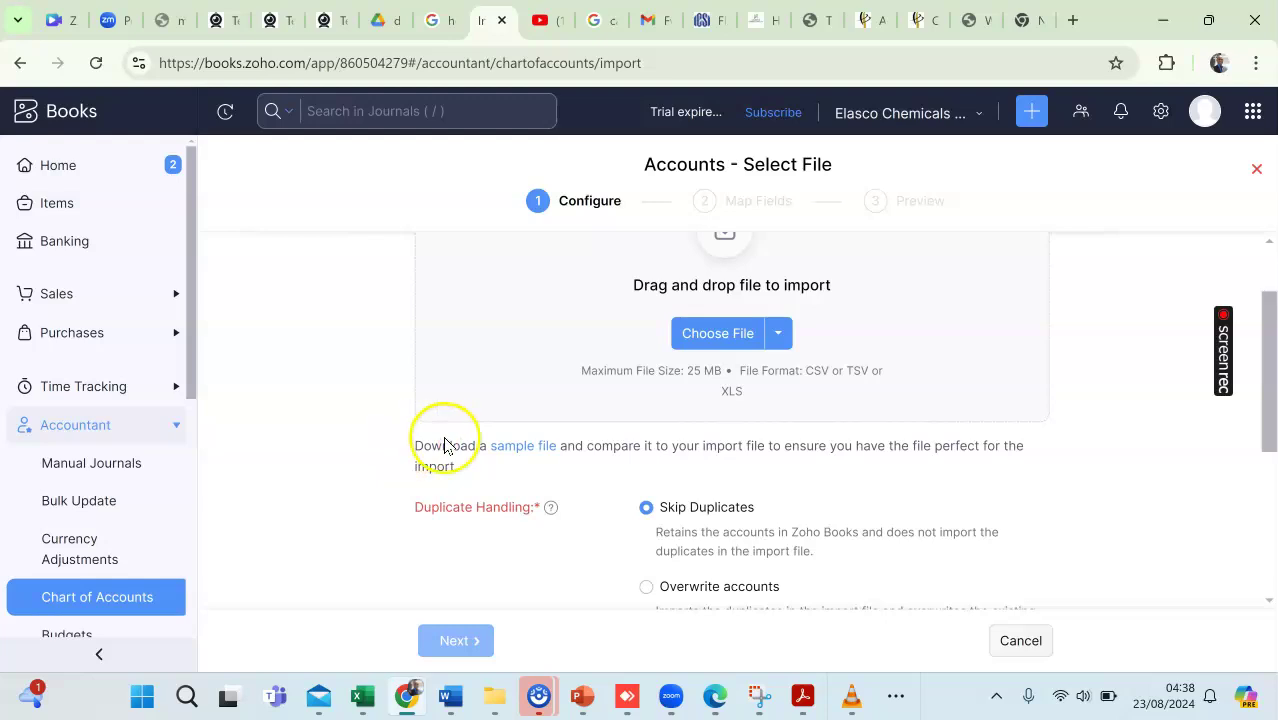
{"action": "left_click", "coordinate": [520, 452]}
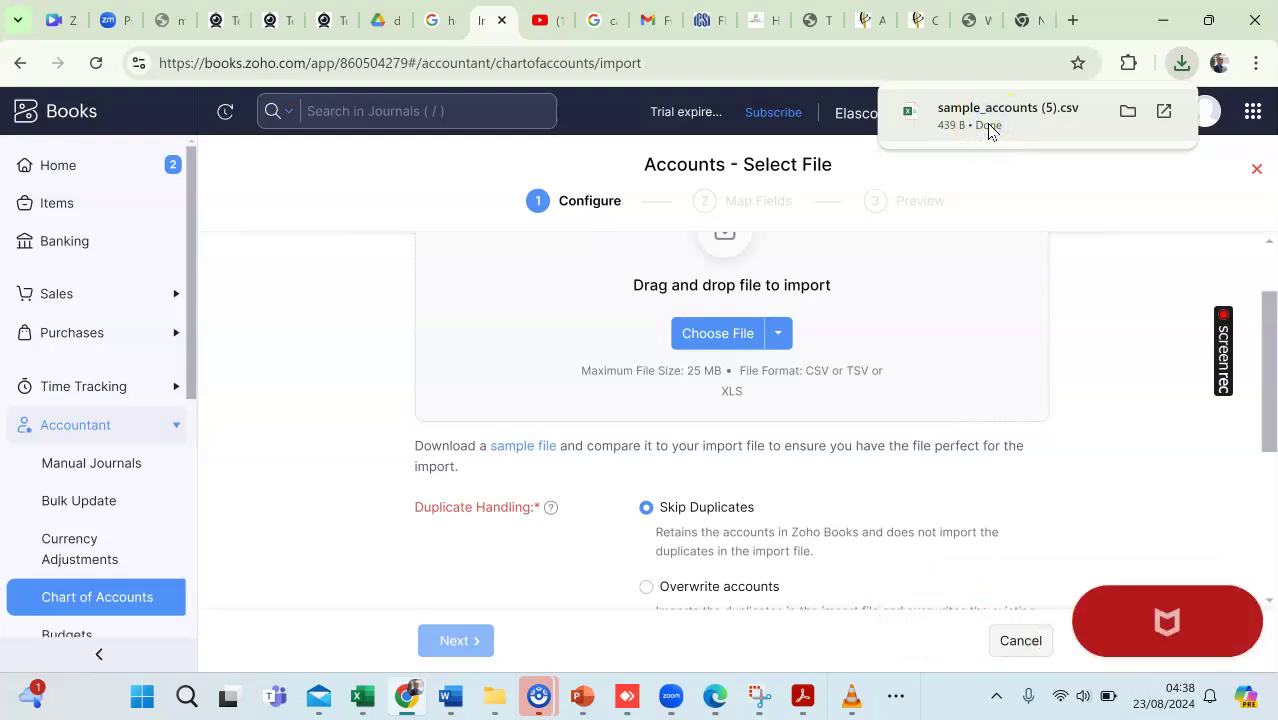
{"action": "key", "text": "alt+Tab"}
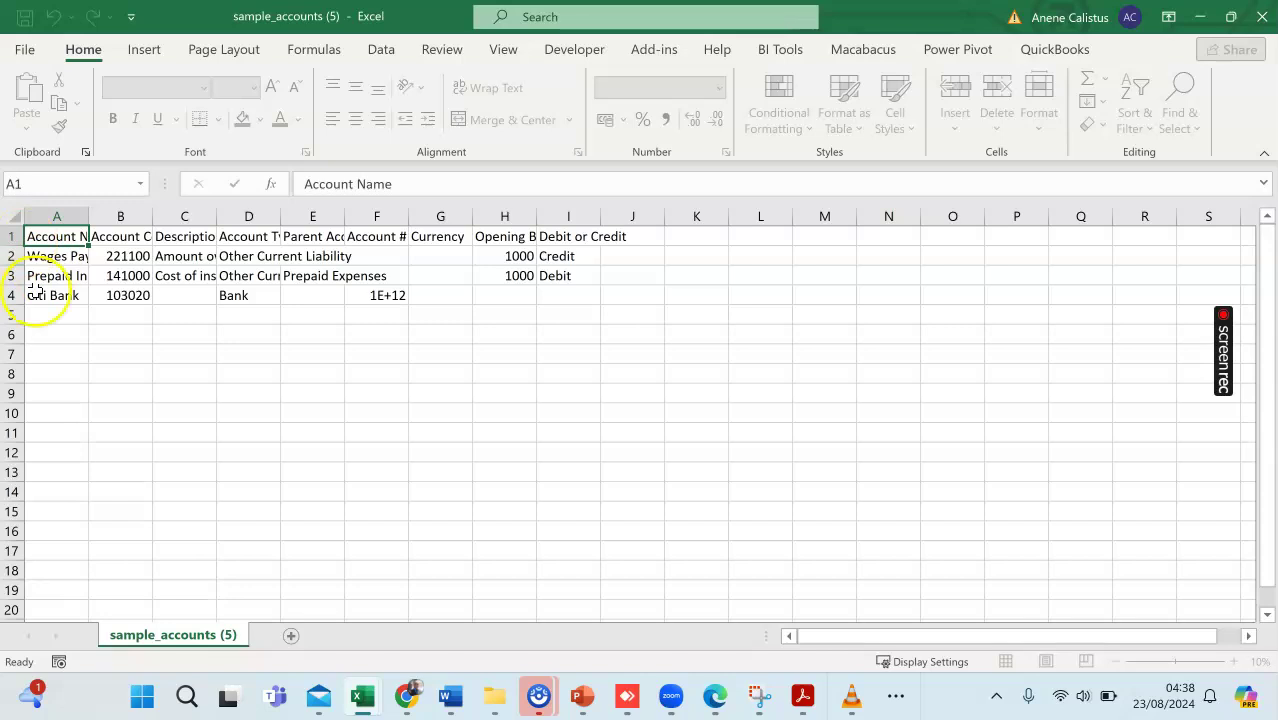
Step: Widen the sample file's columns to show their headings and review the Wages Payable entry's name, code, description and account type
{"action": "left_click_drag", "start_coordinate": [88, 215], "coordinate": [743, 218]}
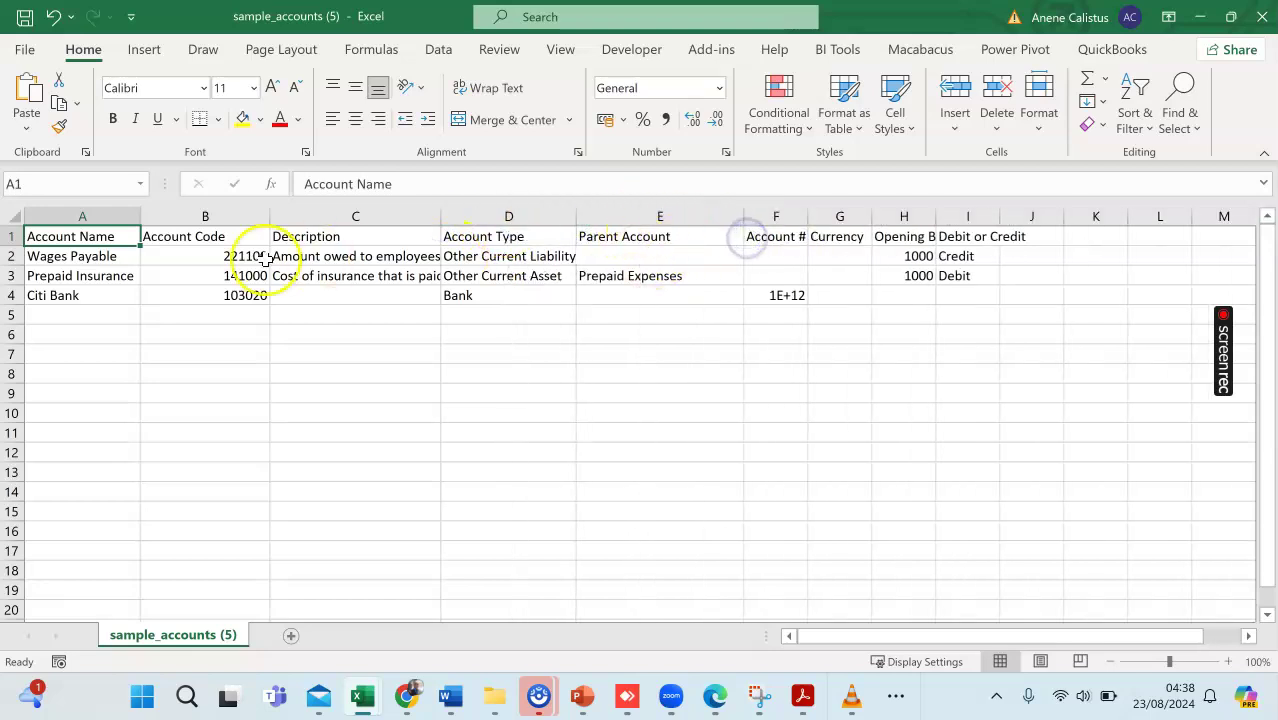
{"action": "left_click", "coordinate": [51, 256]}
{"action": "left_click", "coordinate": [55, 256]}
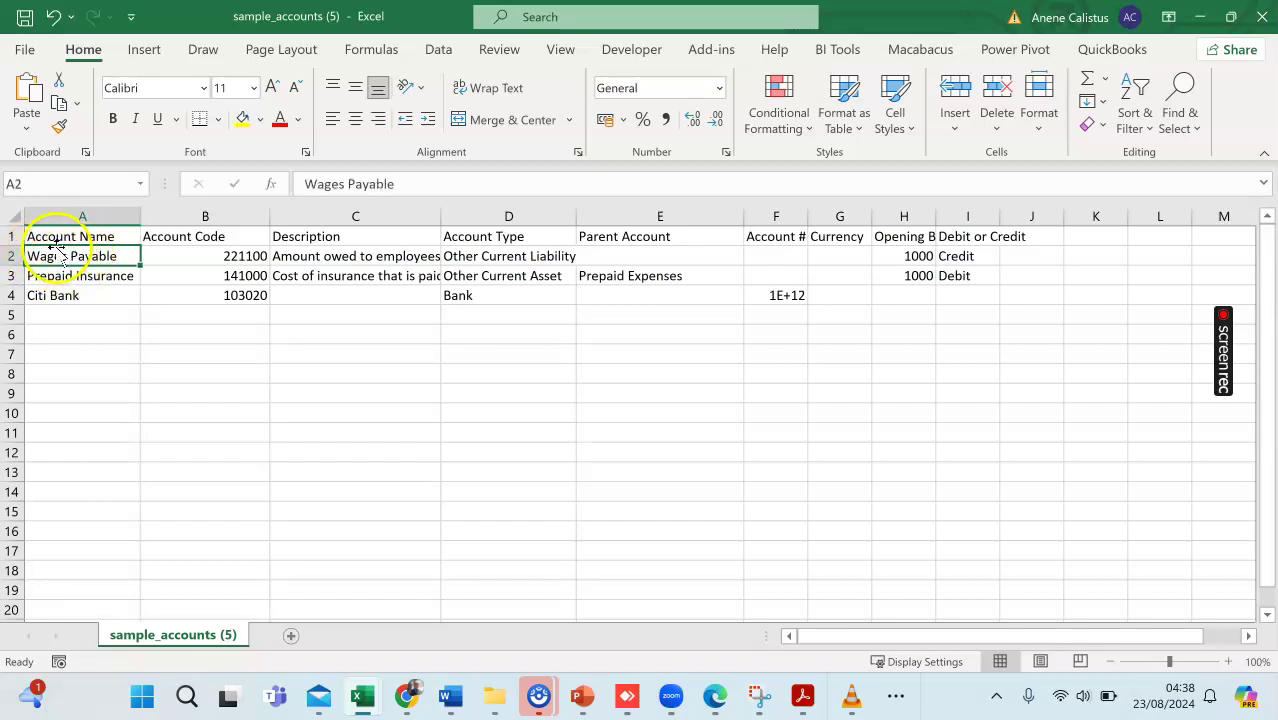
{"action": "left_click", "coordinate": [208, 256]}
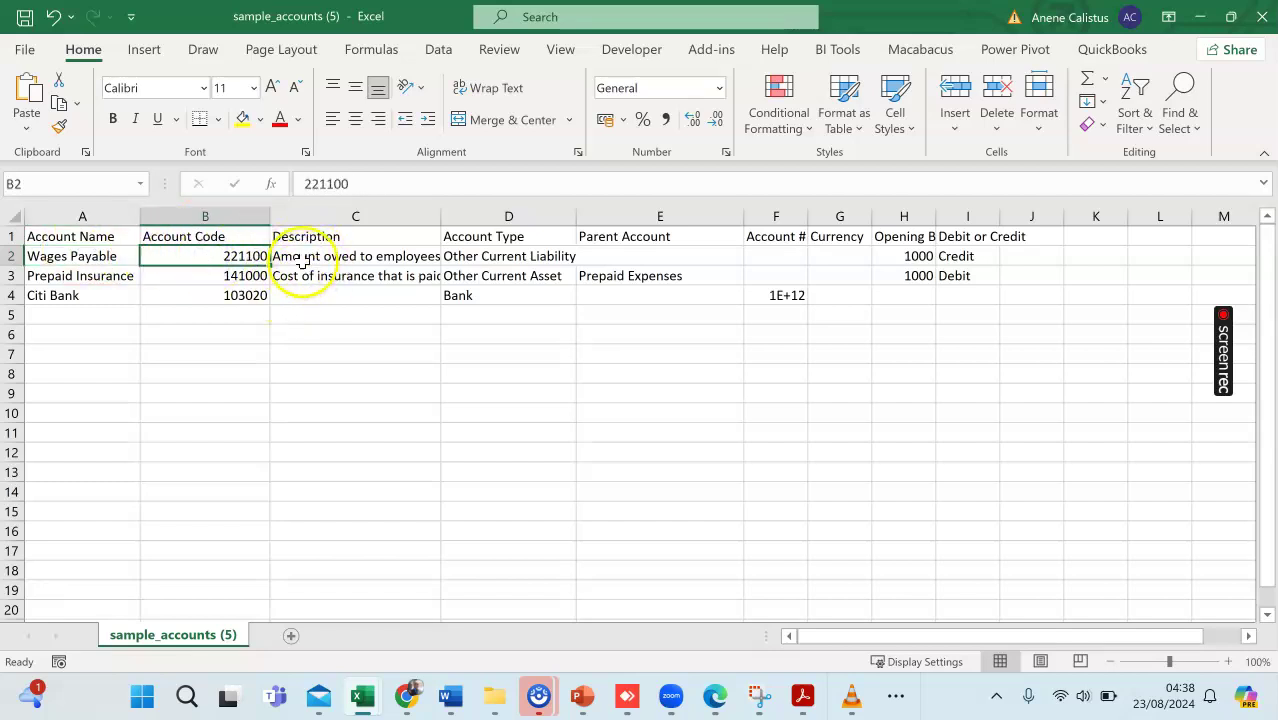
{"action": "left_click_drag", "start_coordinate": [442, 222], "coordinate": [509, 222]}
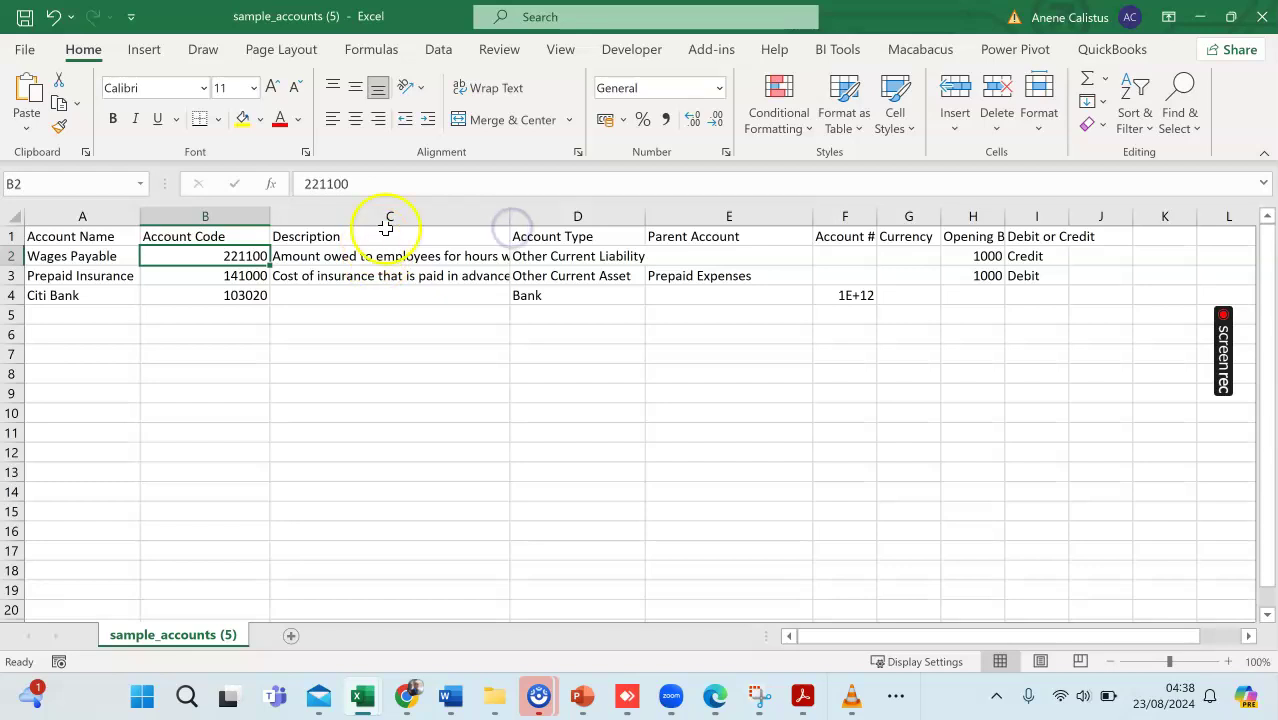
{"action": "left_click", "coordinate": [312, 254]}
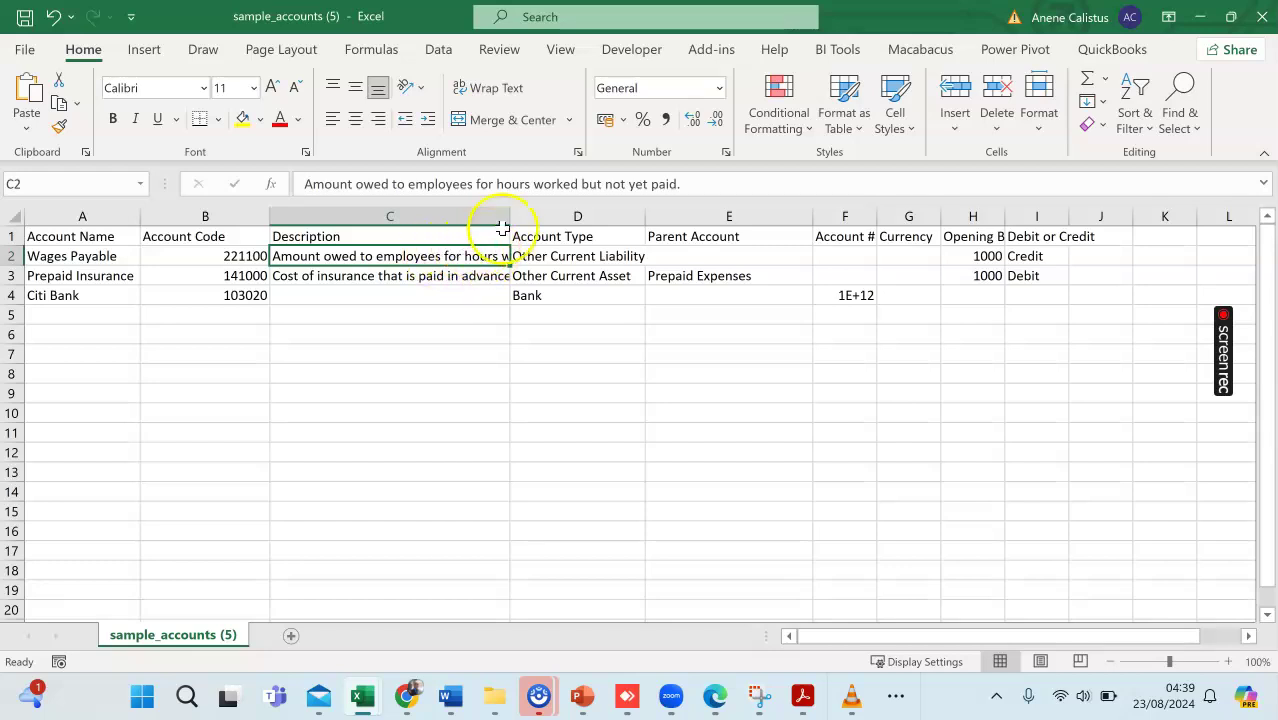
{"action": "left_click", "coordinate": [580, 240]}
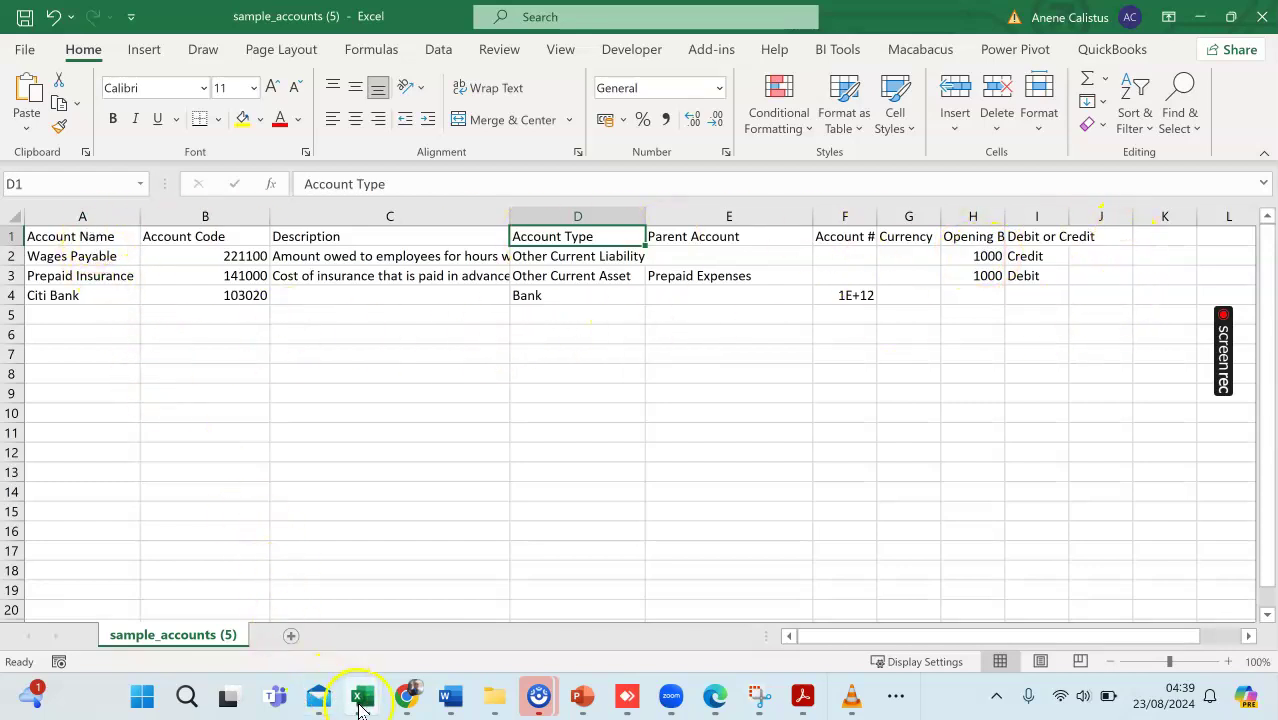
Step: Return to the Charts of Account for Import - ZB workbook and look through its full list of accounts
{"action": "mouse_move", "coordinate": [361, 708]}
{"action": "left_click", "coordinate": [165, 625]}
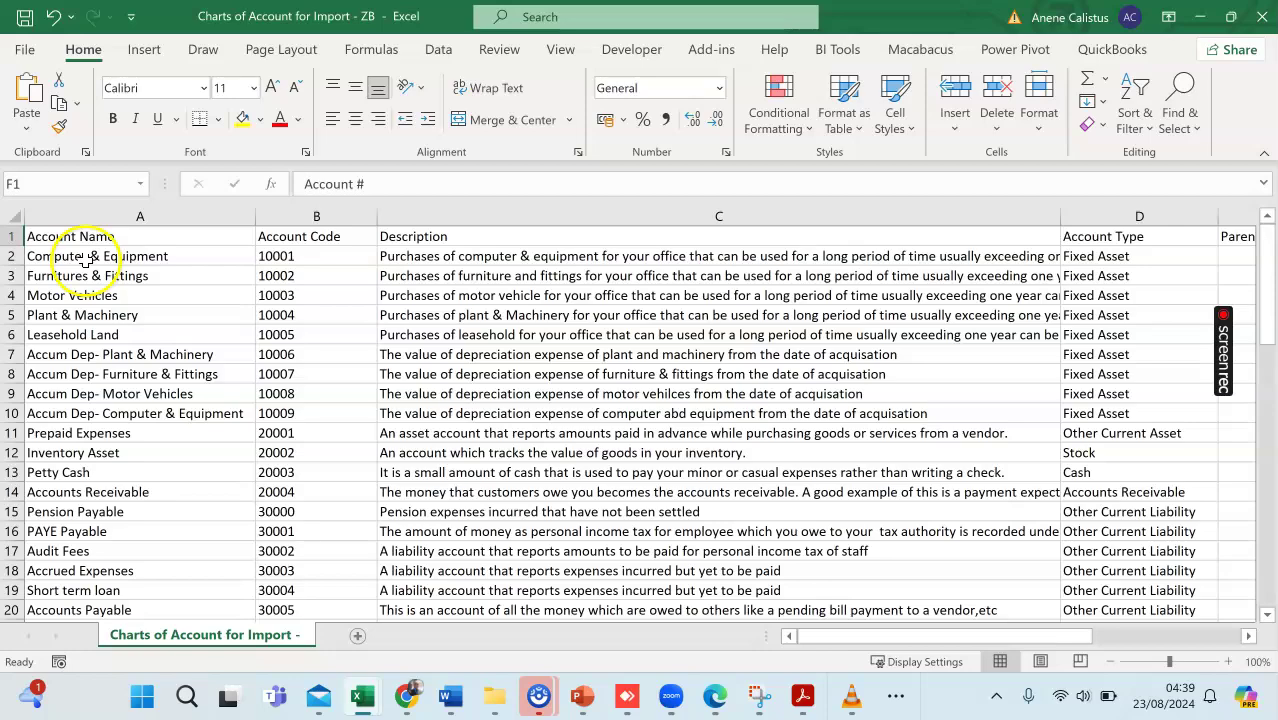
{"action": "scroll", "coordinate": [91, 263], "scroll_direction": "down", "scroll_amount": 10}
{"action": "scroll", "coordinate": [97, 307], "scroll_direction": "down", "scroll_amount": 5}
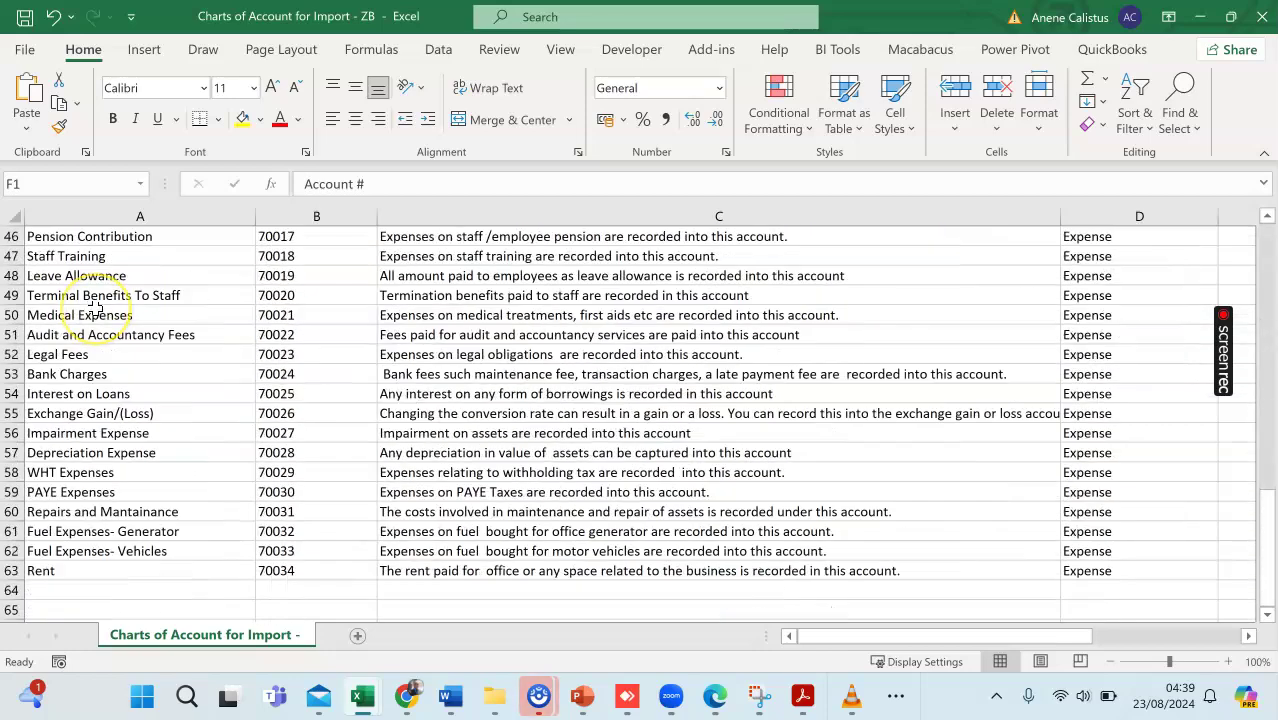
{"action": "scroll", "coordinate": [97, 307], "scroll_direction": "up", "scroll_amount": 13}
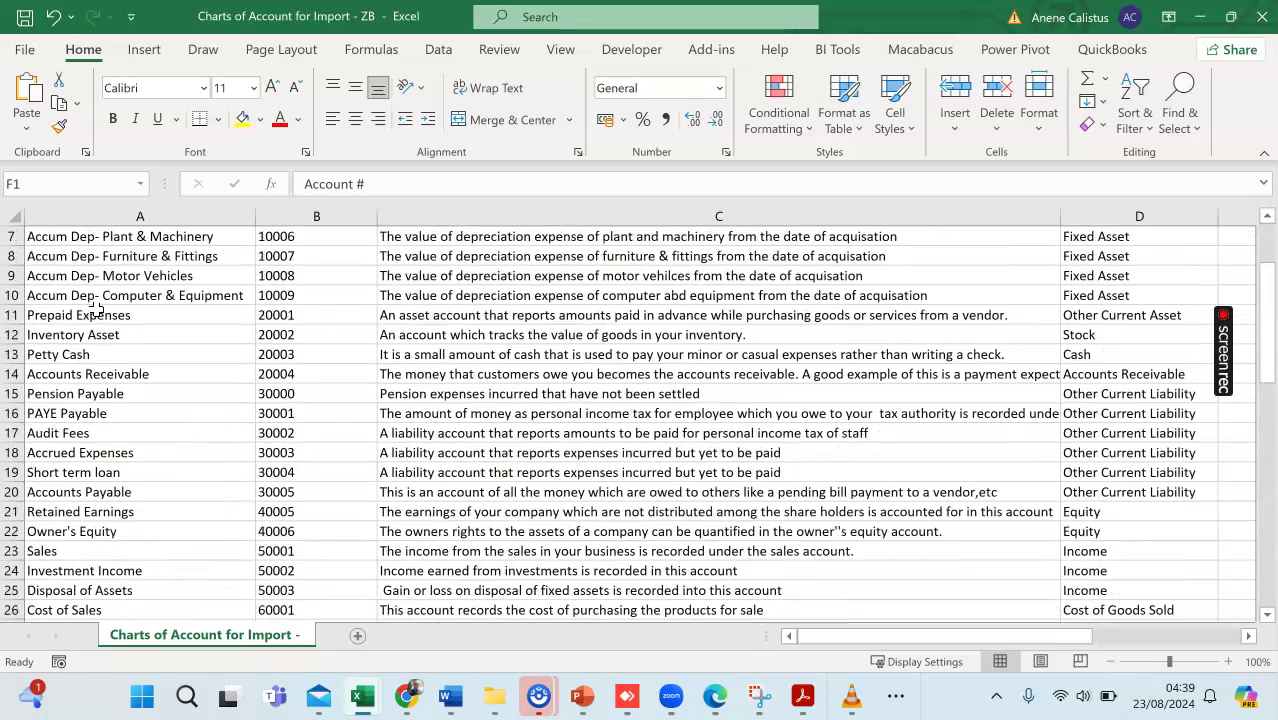
{"action": "scroll", "coordinate": [160, 282], "scroll_direction": "up", "scroll_amount": 2}
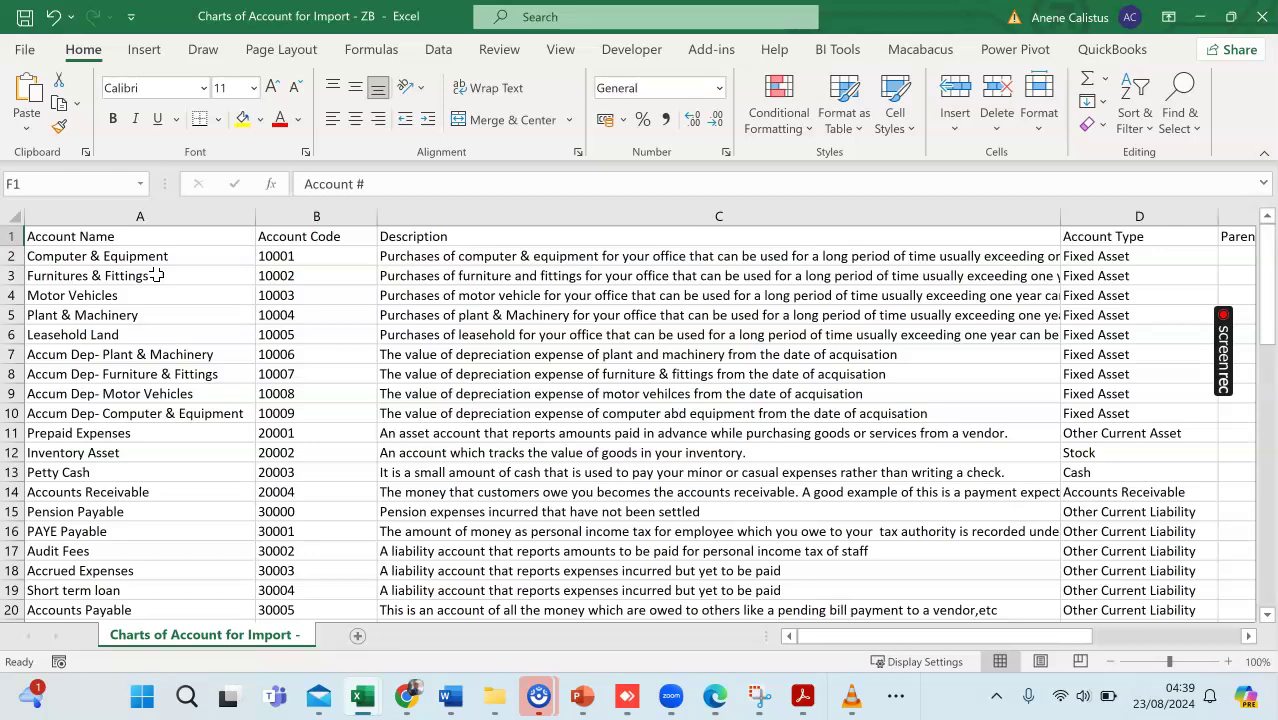
{"action": "scroll", "coordinate": [156, 275], "scroll_direction": "down", "scroll_amount": 2}
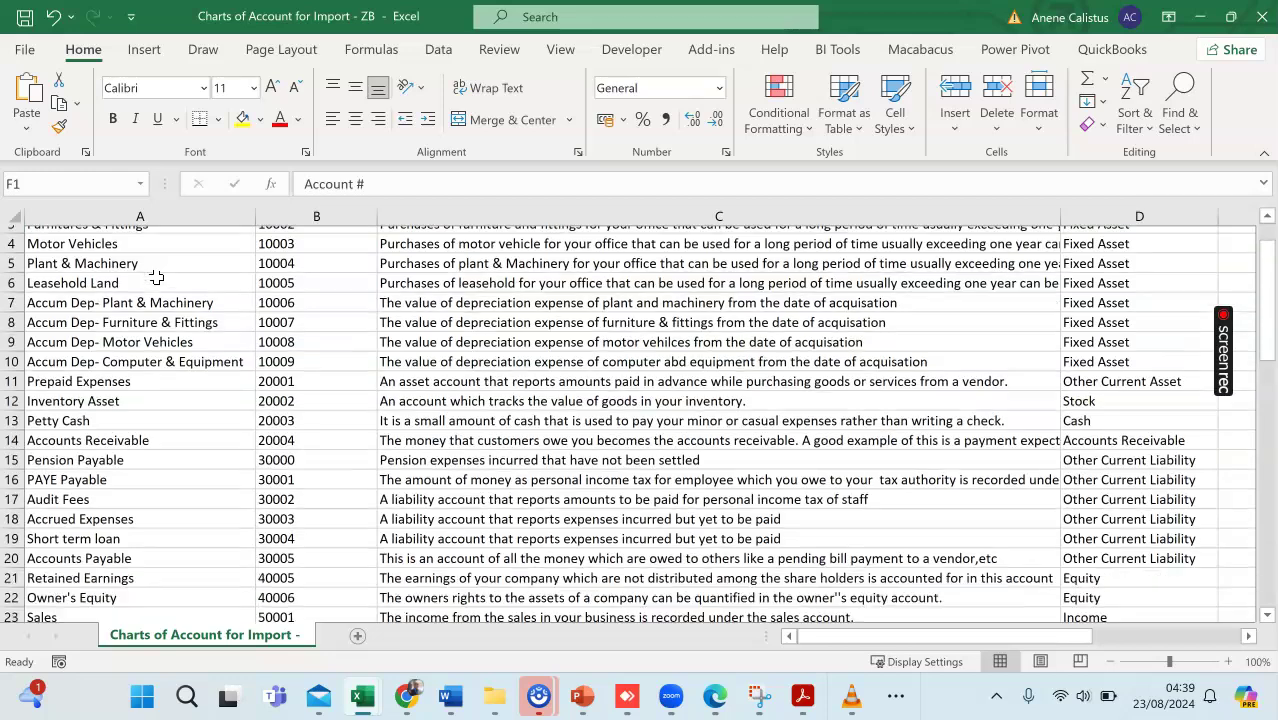
{"action": "scroll", "coordinate": [161, 323], "scroll_direction": "down", "scroll_amount": 5}
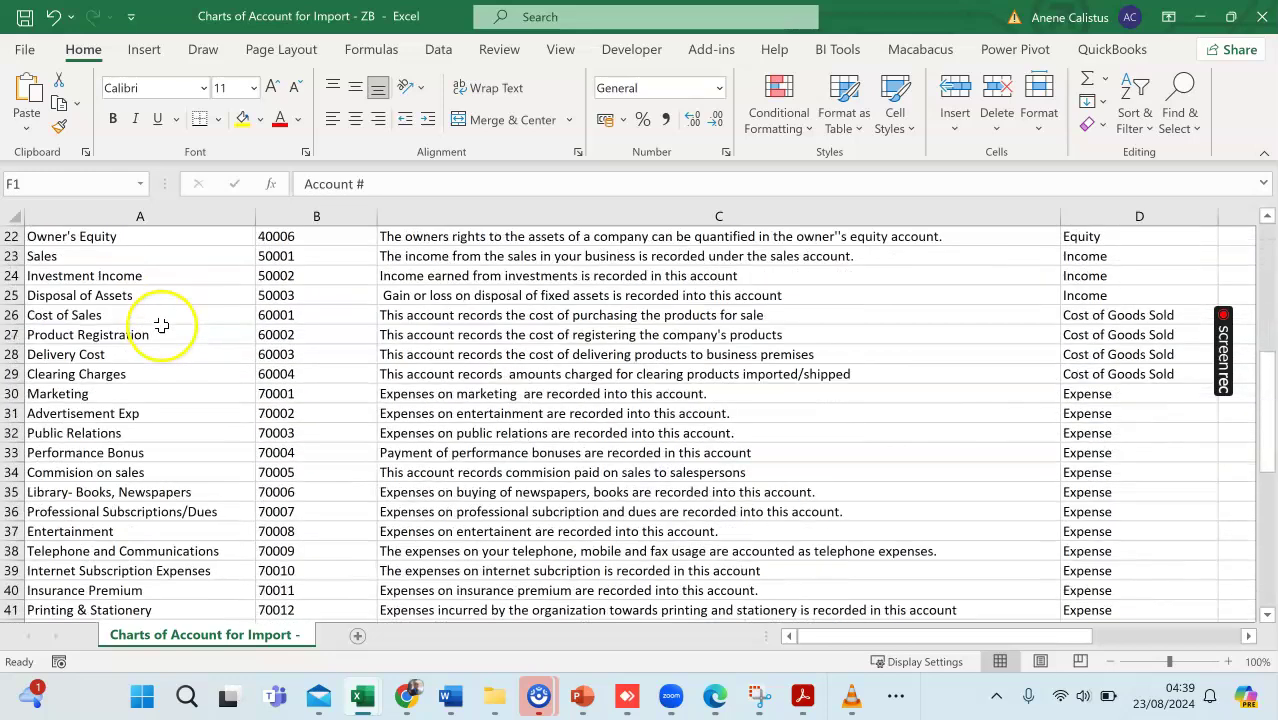
{"action": "scroll", "coordinate": [162, 337], "scroll_direction": "up", "scroll_amount": 7}
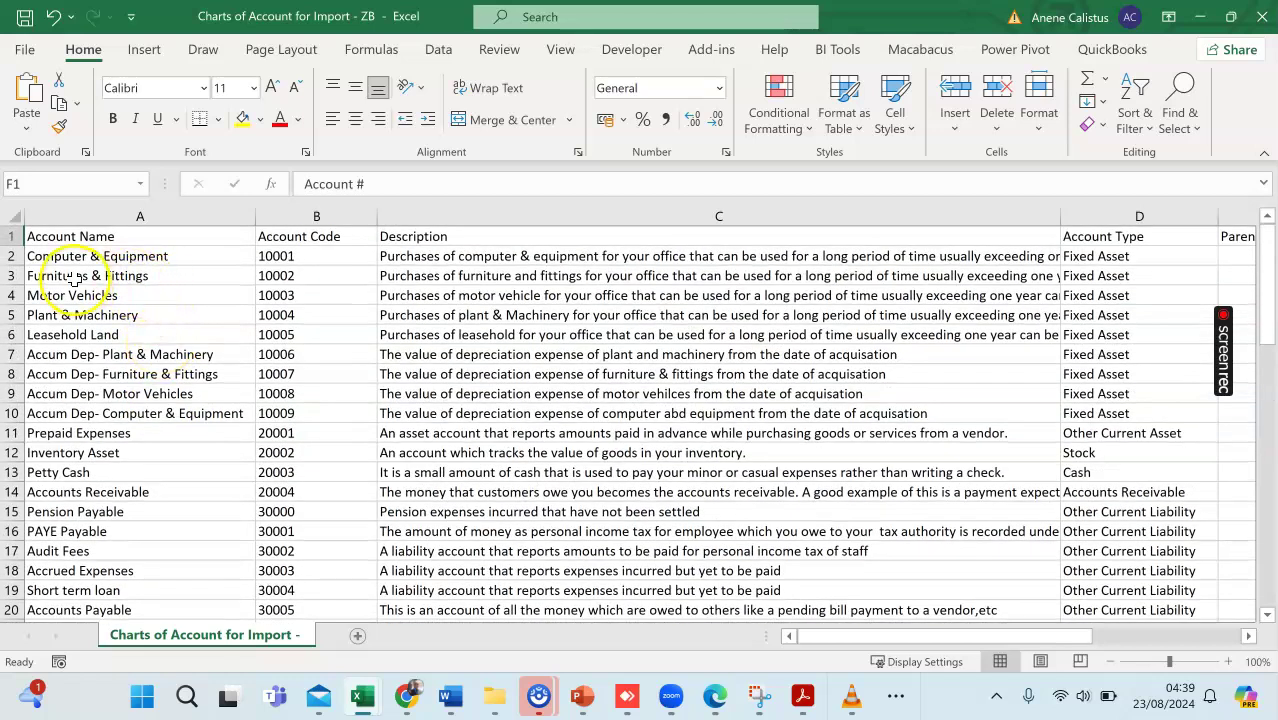
Step: Examine the names and account codes of the fixed asset accounts, including the accumulated depreciation accounts
{"action": "left_click", "coordinate": [50, 239]}
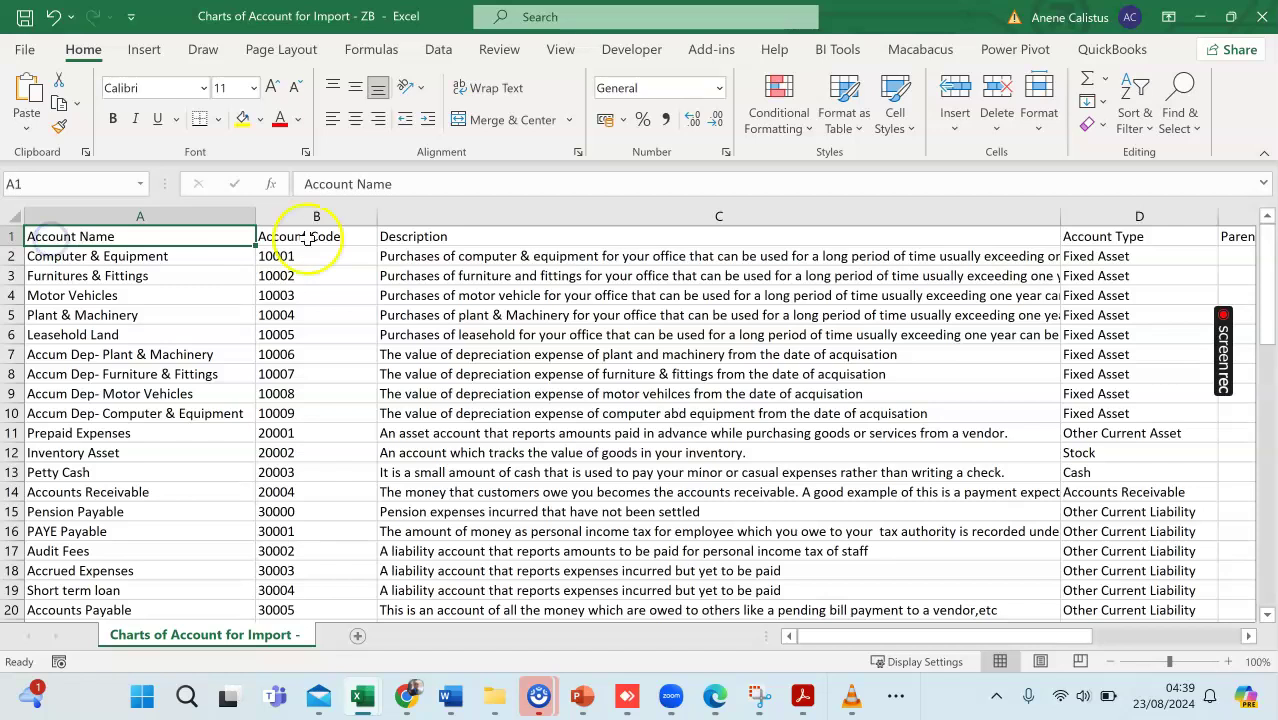
{"action": "left_click_drag", "start_coordinate": [84, 258], "coordinate": [90, 335]}
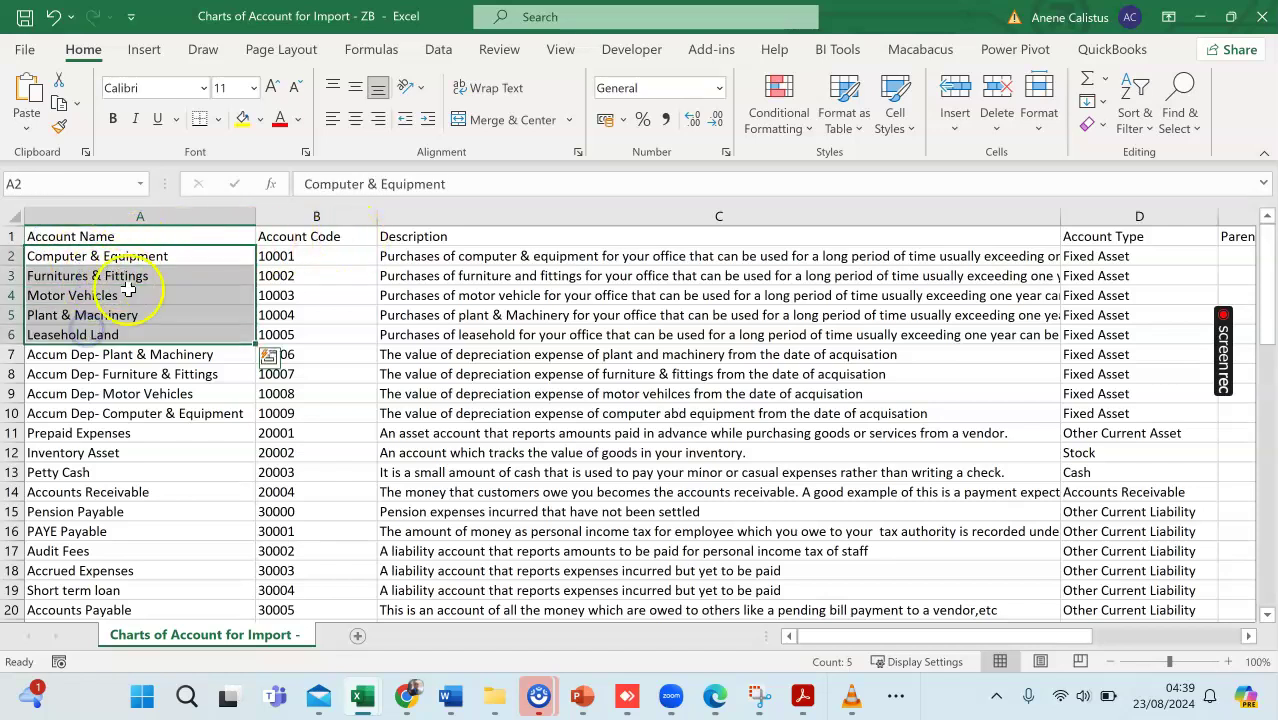
{"action": "left_click_drag", "start_coordinate": [313, 256], "coordinate": [314, 331]}
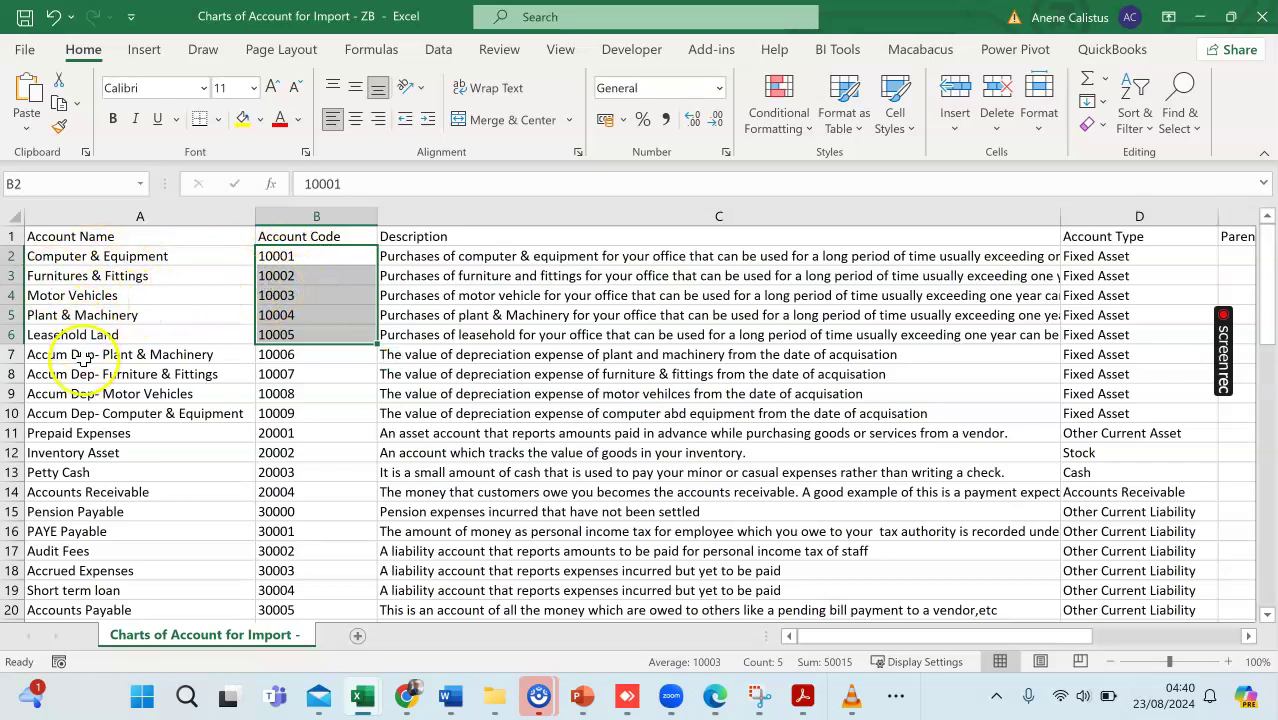
{"action": "left_click_drag", "start_coordinate": [82, 354], "coordinate": [86, 411]}
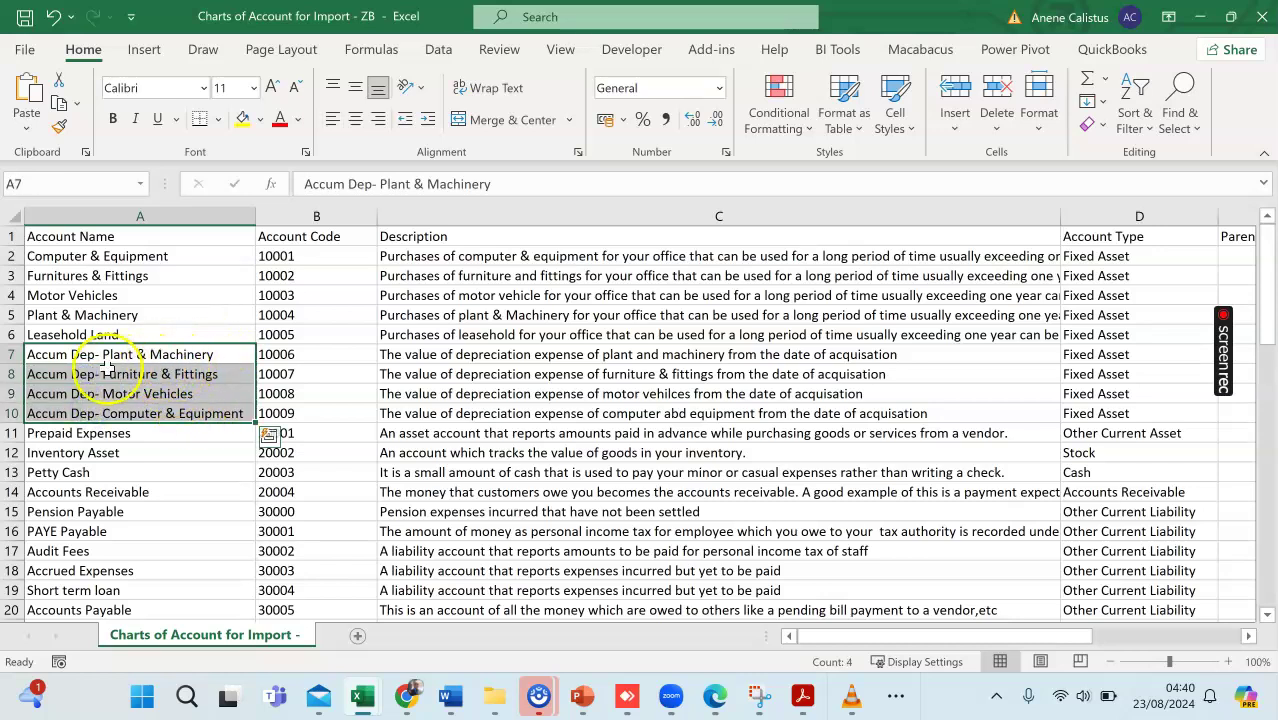
Step: Examine the account codes of Prepaid Expenses, Inventory Asset, Petty Cash and Accounts Receivable against the fixed asset code series
{"action": "scroll", "coordinate": [175, 368], "scroll_direction": "down", "scroll_amount": 2}
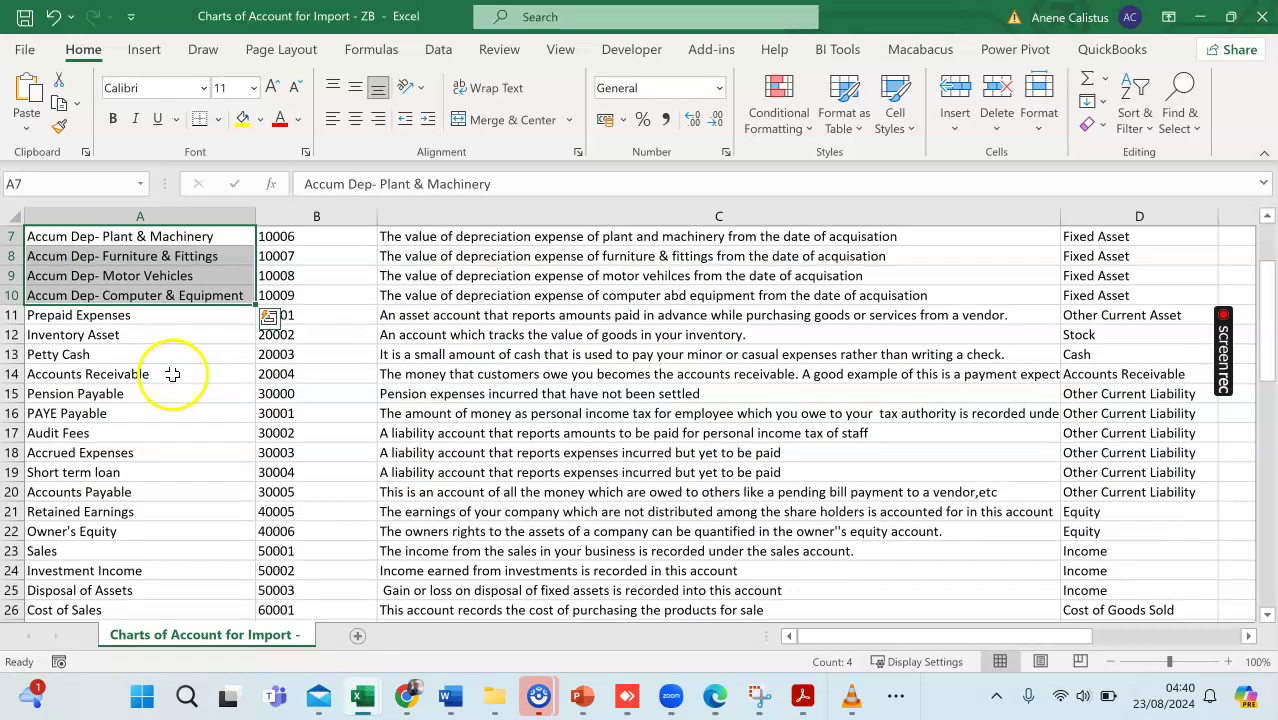
{"action": "left_click_drag", "start_coordinate": [127, 315], "coordinate": [124, 394]}
{"action": "left_click_drag", "start_coordinate": [274, 315], "coordinate": [274, 374]}
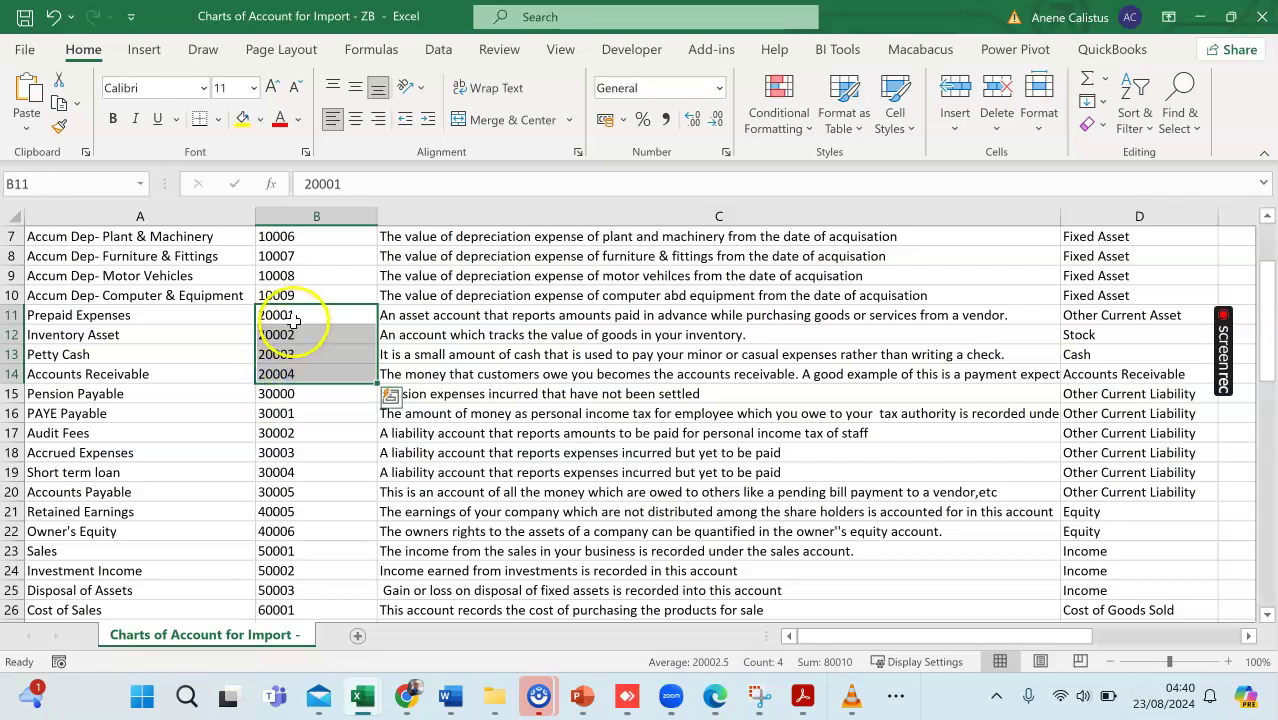
{"action": "scroll", "coordinate": [287, 315], "scroll_direction": "up", "scroll_amount": 2}
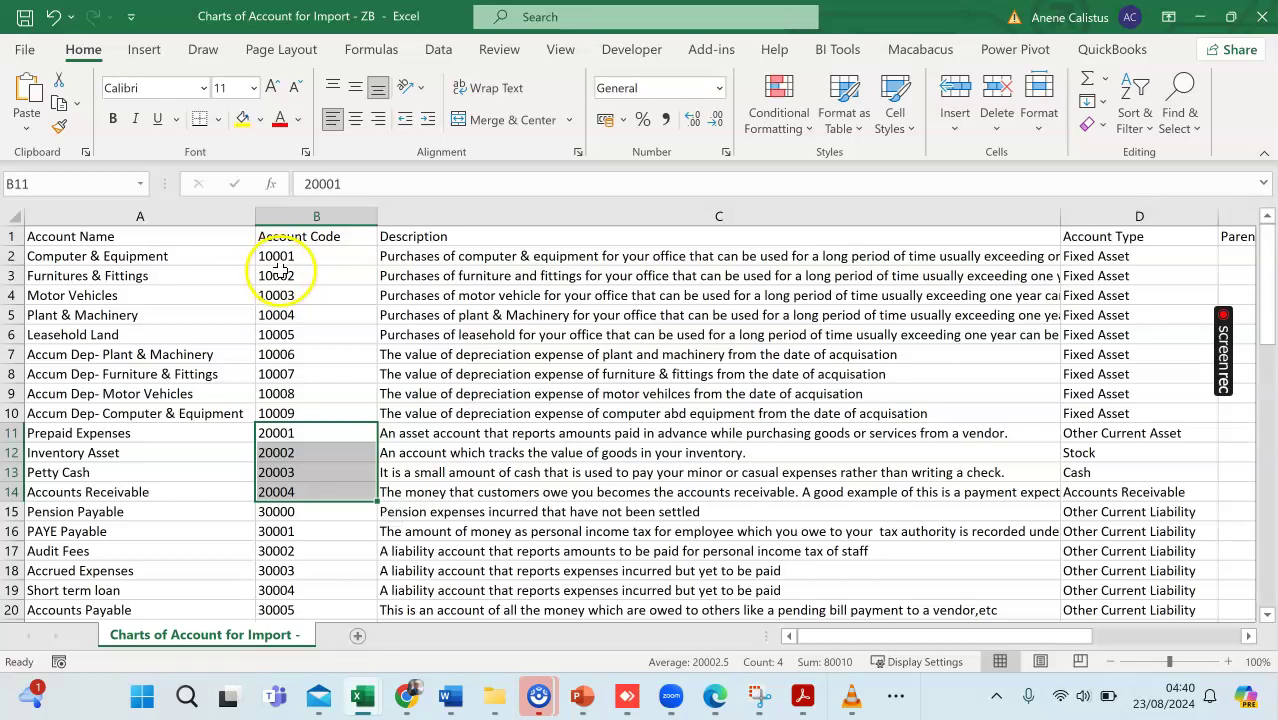
{"action": "scroll", "coordinate": [280, 268], "scroll_direction": "down", "scroll_amount": 2}
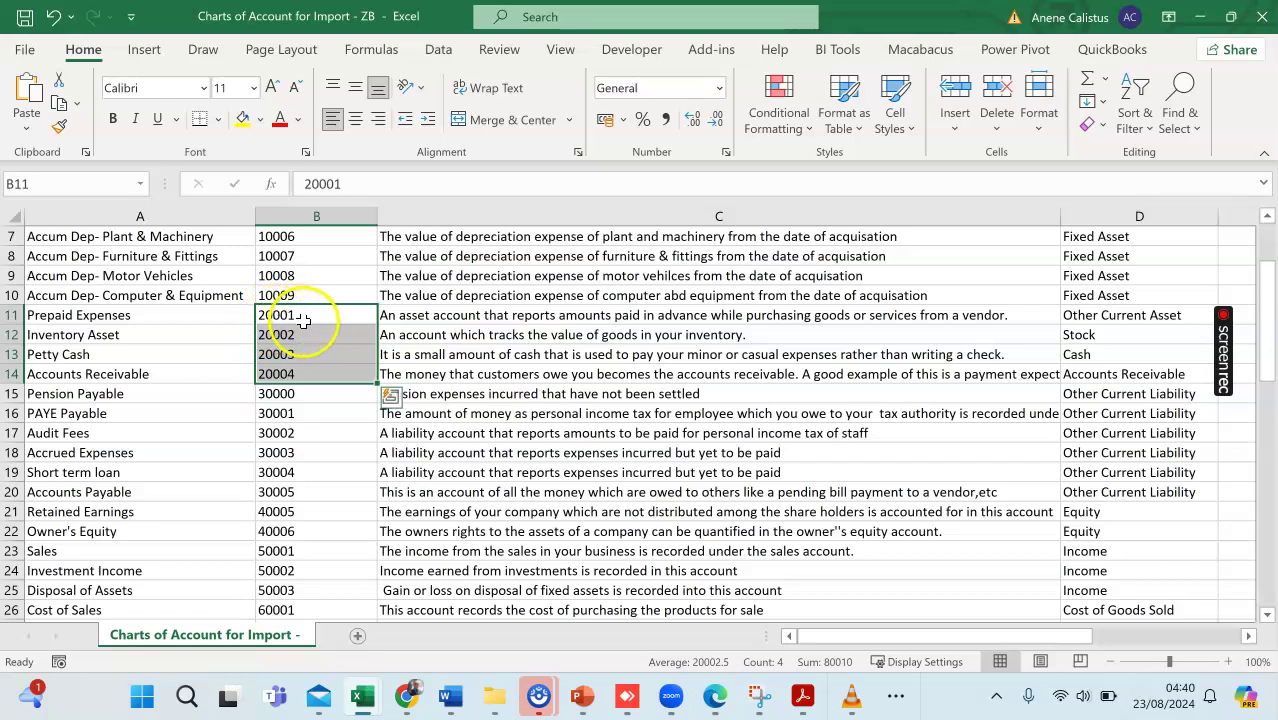
{"action": "left_click", "coordinate": [55, 320]}
{"action": "left_click", "coordinate": [103, 338]}
{"action": "left_click", "coordinate": [272, 354]}
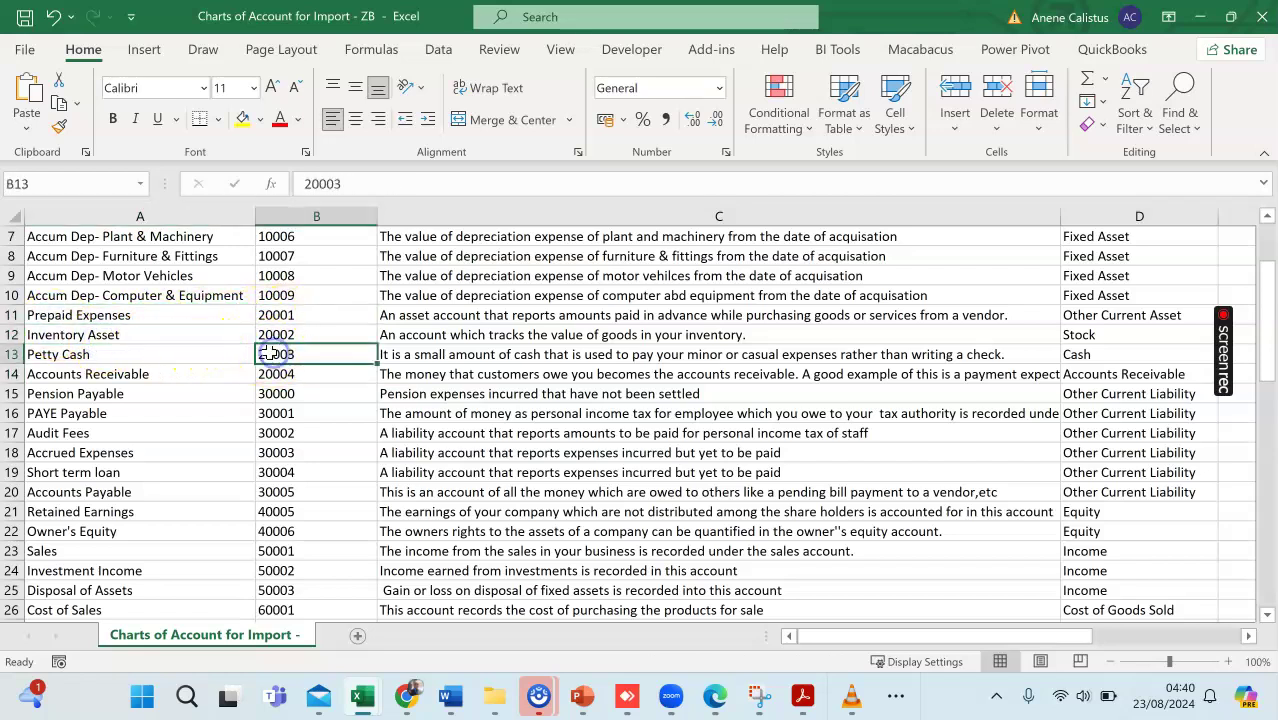
{"action": "scroll", "coordinate": [558, 354], "scroll_direction": "up", "scroll_amount": 2}
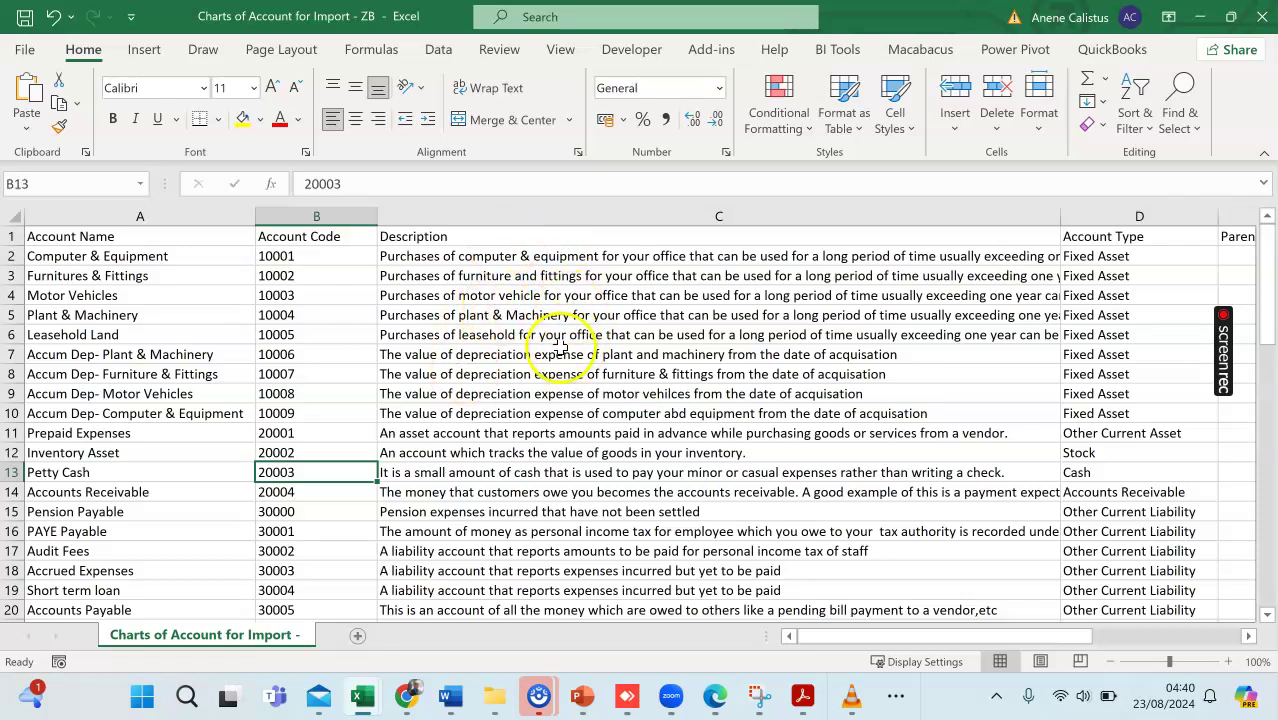
Step: Review the names and code series of the liability, equity, income, cost of goods sold and expense accounts
{"action": "scroll", "coordinate": [530, 350], "scroll_direction": "down", "scroll_amount": 3}
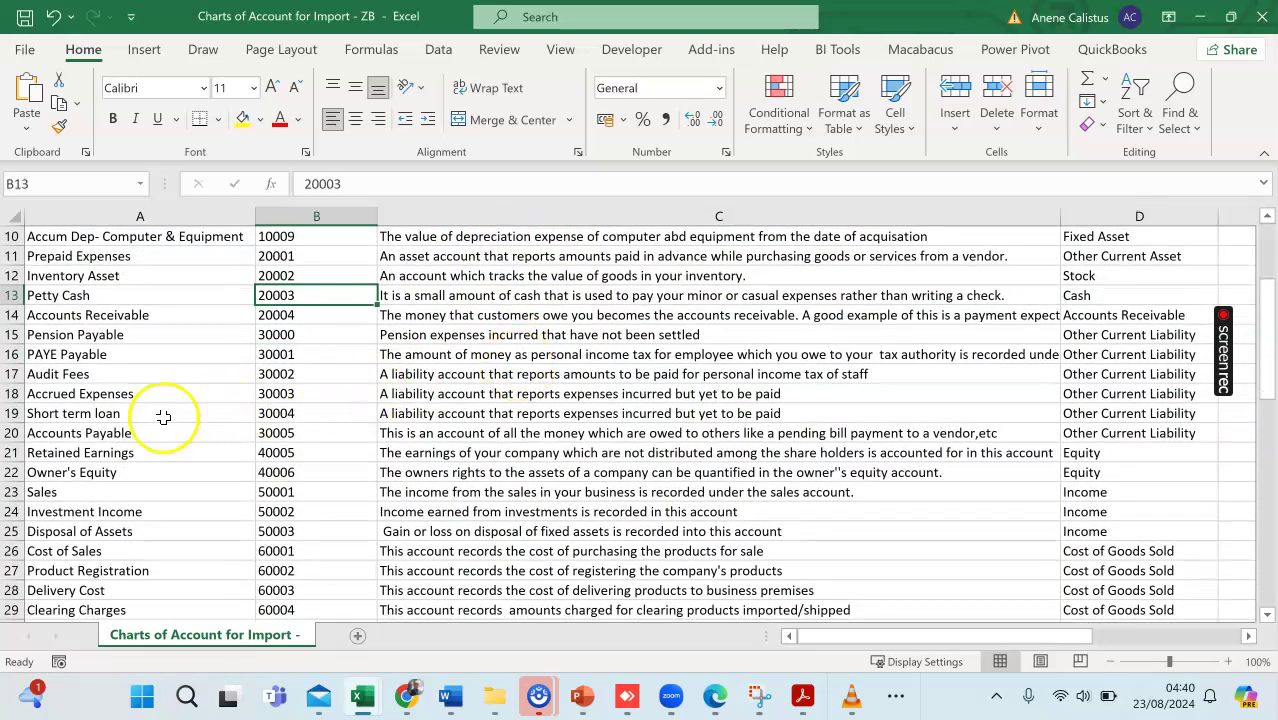
{"action": "scroll", "coordinate": [80, 435], "scroll_direction": "down", "scroll_amount": 1}
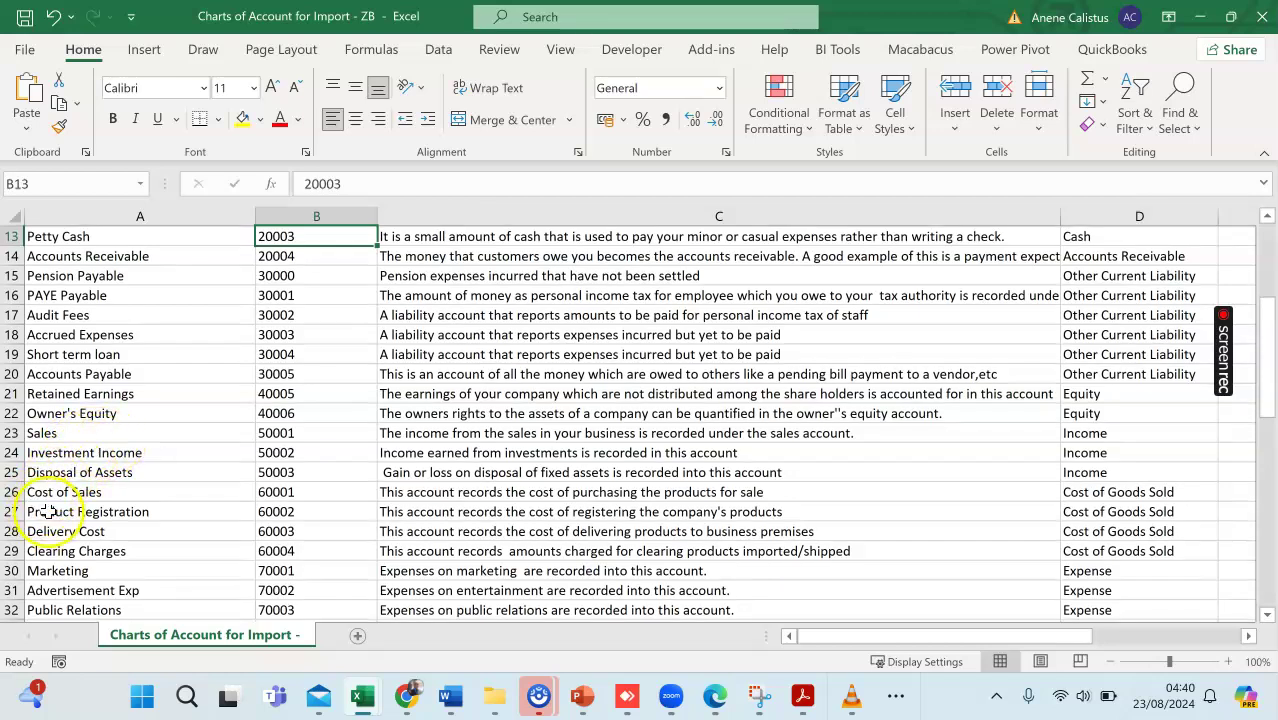
{"action": "scroll", "coordinate": [60, 510], "scroll_direction": "down", "scroll_amount": 1}
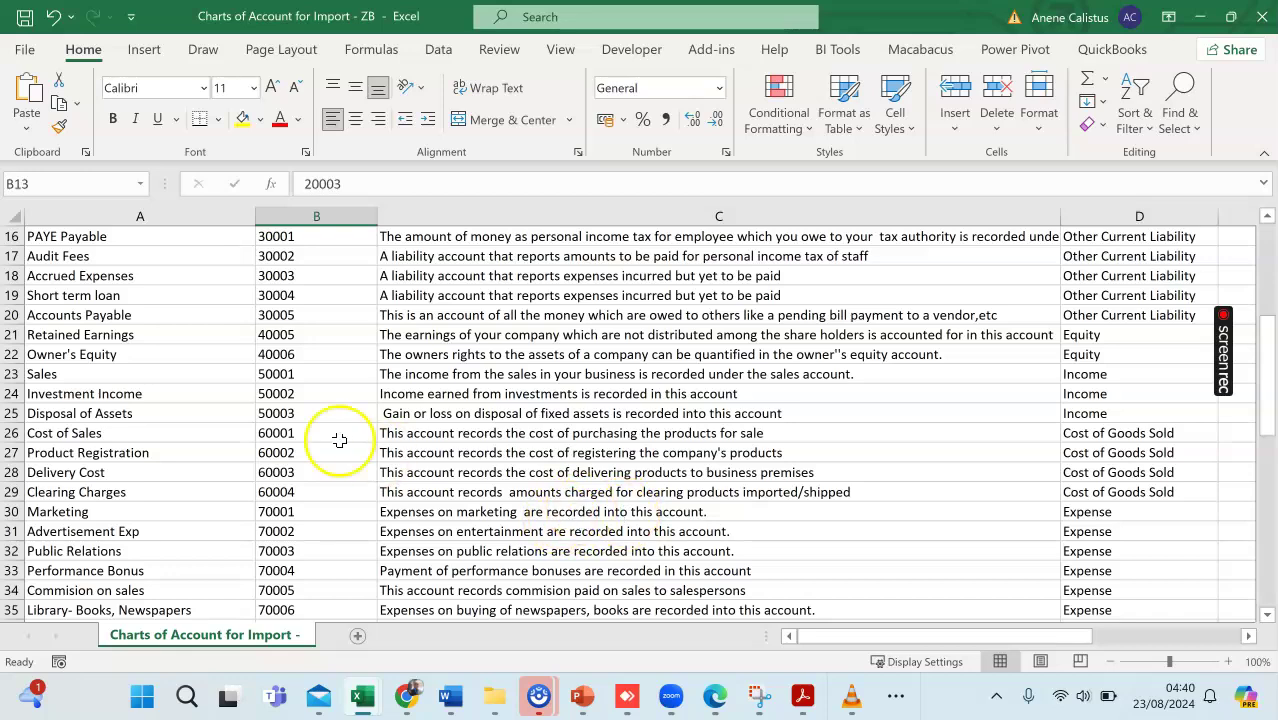
{"action": "scroll", "coordinate": [205, 371], "scroll_direction": "up", "scroll_amount": 3}
{"action": "scroll", "coordinate": [268, 367], "scroll_direction": "down", "scroll_amount": 2}
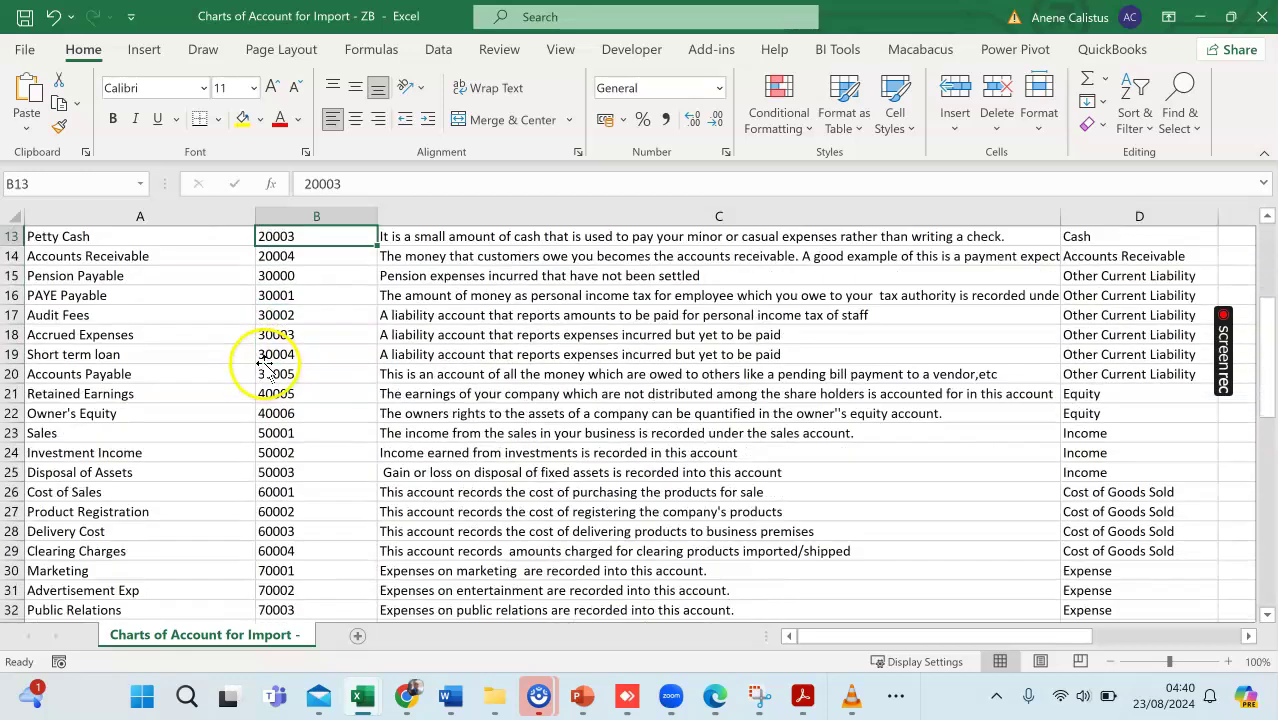
{"action": "scroll", "coordinate": [268, 367], "scroll_direction": "down", "scroll_amount": 2}
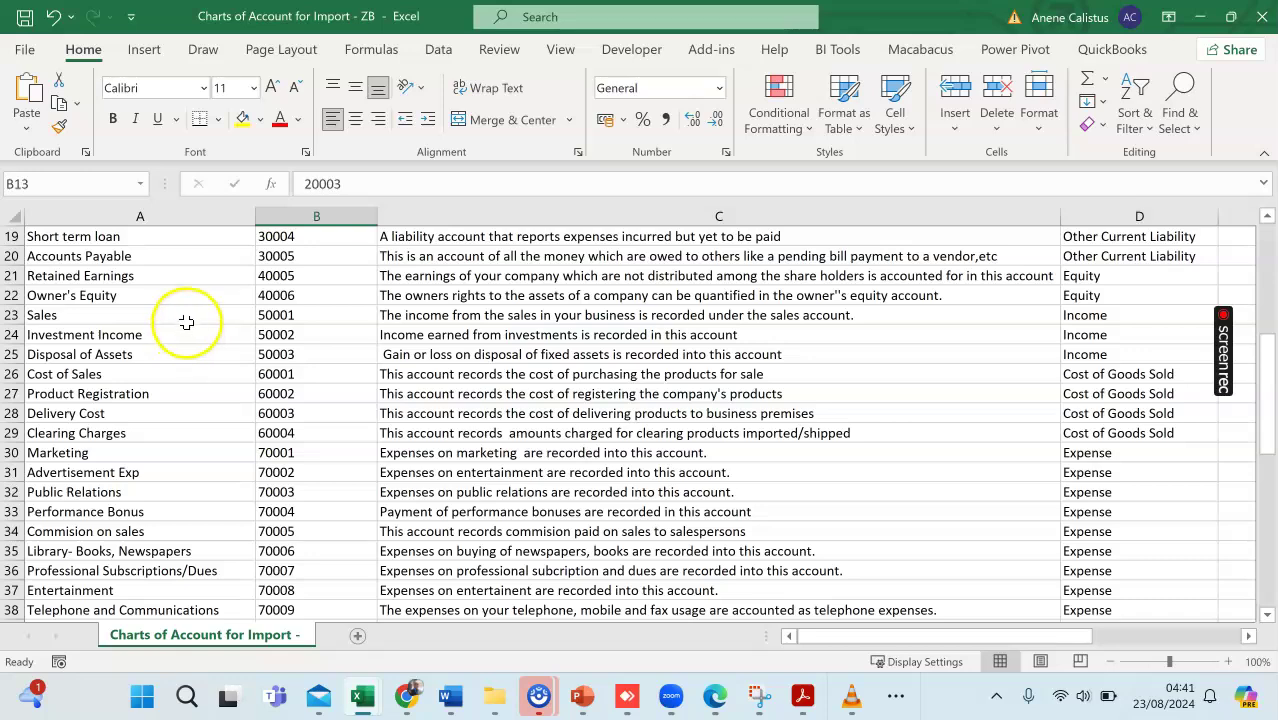
{"action": "scroll", "coordinate": [185, 320], "scroll_direction": "up", "scroll_amount": 4}
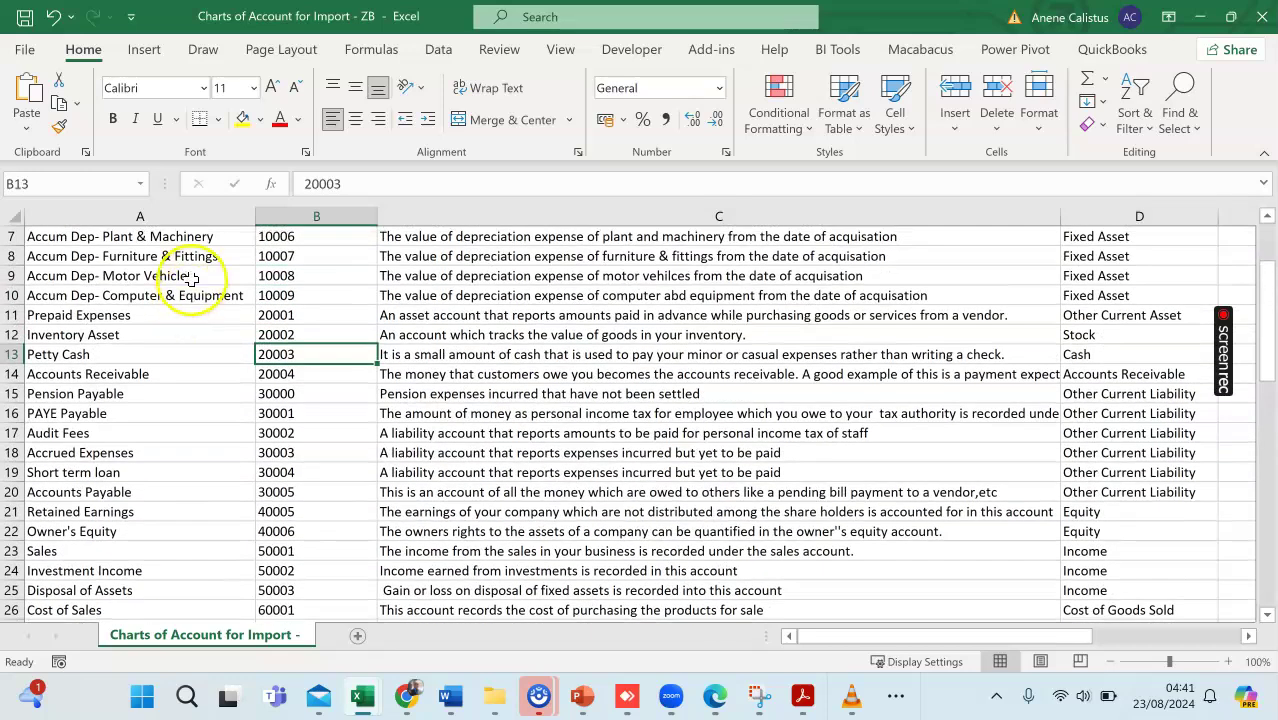
{"action": "scroll", "coordinate": [185, 310], "scroll_direction": "down", "scroll_amount": 5}
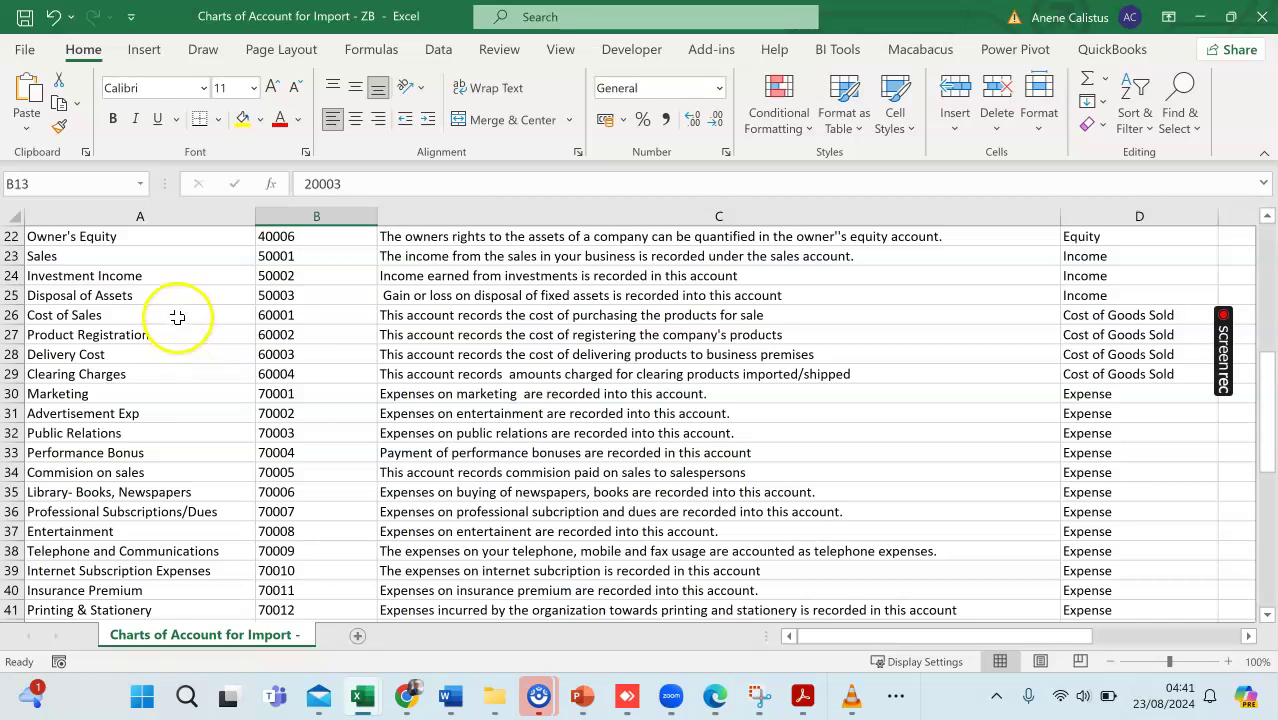
{"action": "scroll", "coordinate": [633, 309], "scroll_direction": "down", "scroll_amount": 1}
{"action": "scroll", "coordinate": [1012, 393], "scroll_direction": "up", "scroll_amount": 8}
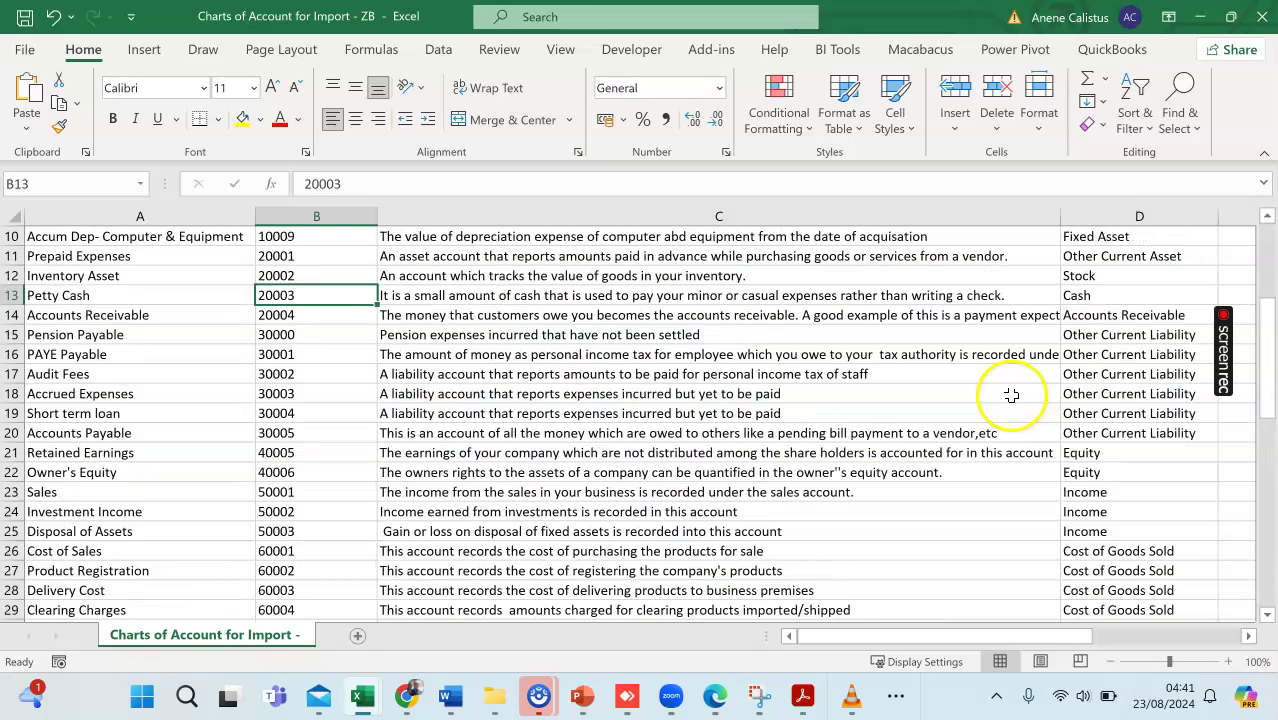
Step: Examine the Account Type, Parent Account, Account #, Currency, Opening Balance and Debit or Credit columns
{"action": "left_click", "coordinate": [1083, 238]}
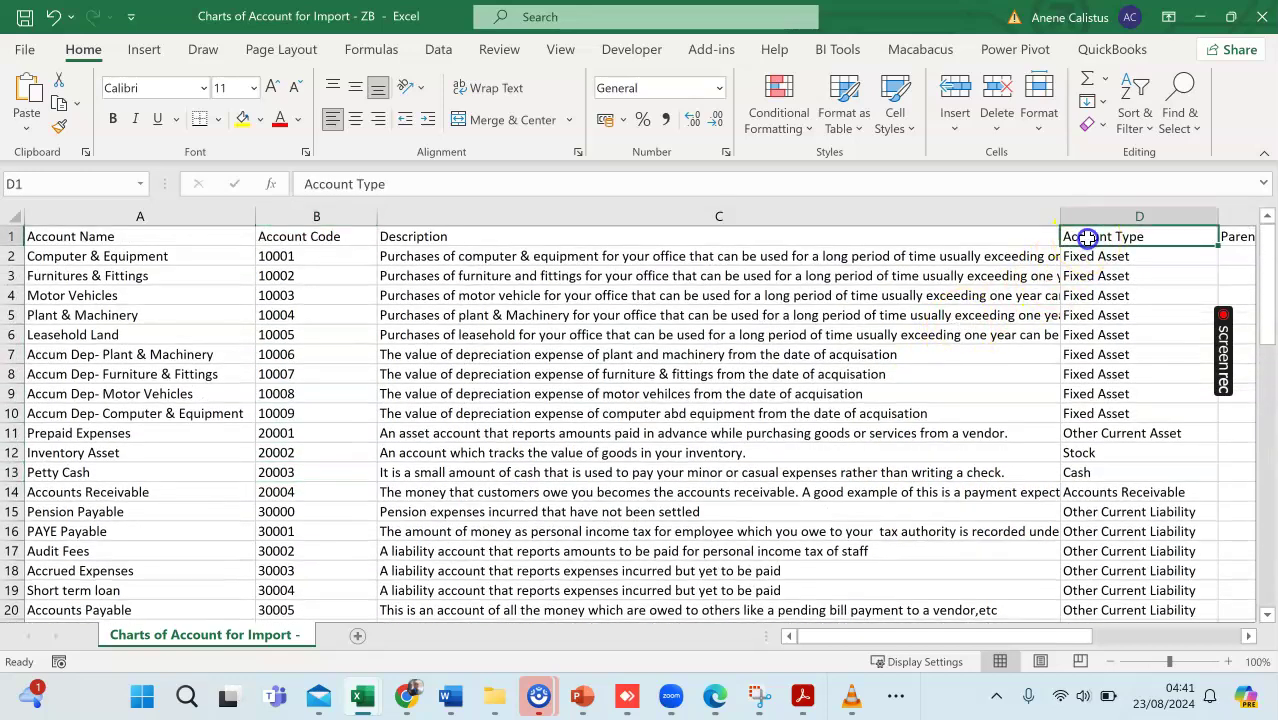
{"action": "scroll", "coordinate": [1250, 640], "scroll_direction": "right", "scroll_amount": 2}
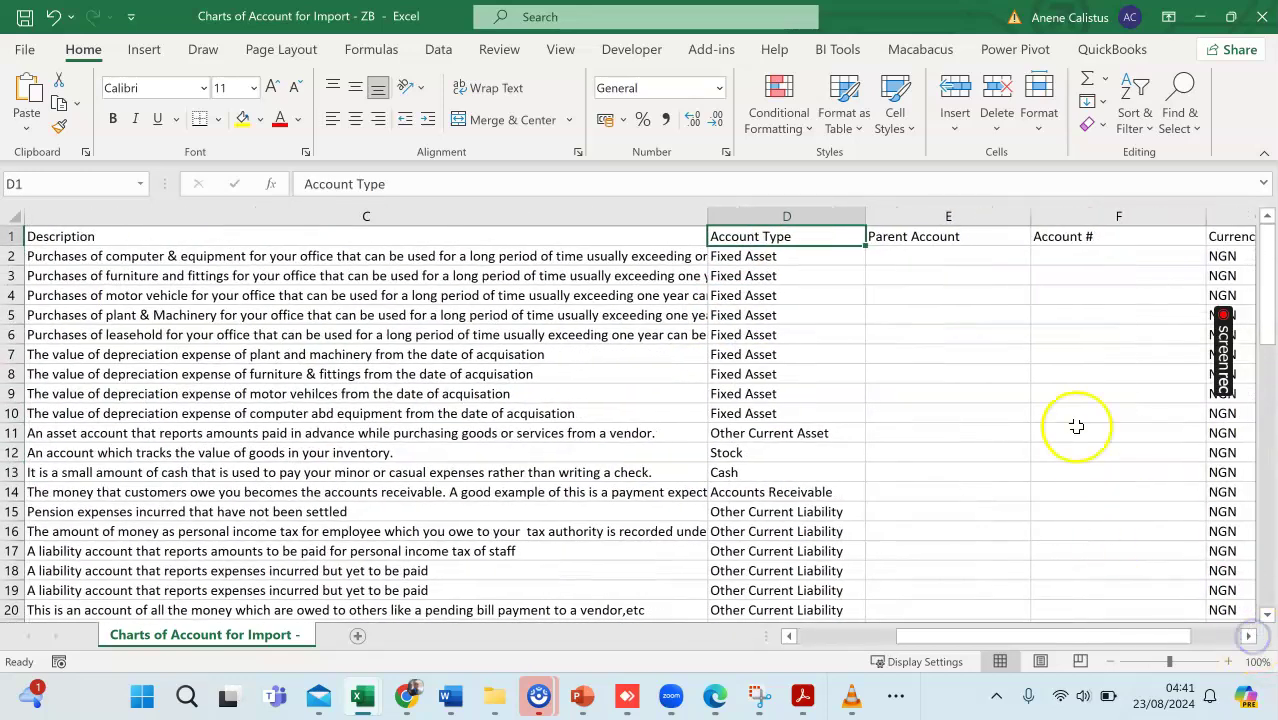
{"action": "left_click", "coordinate": [1249, 636]}
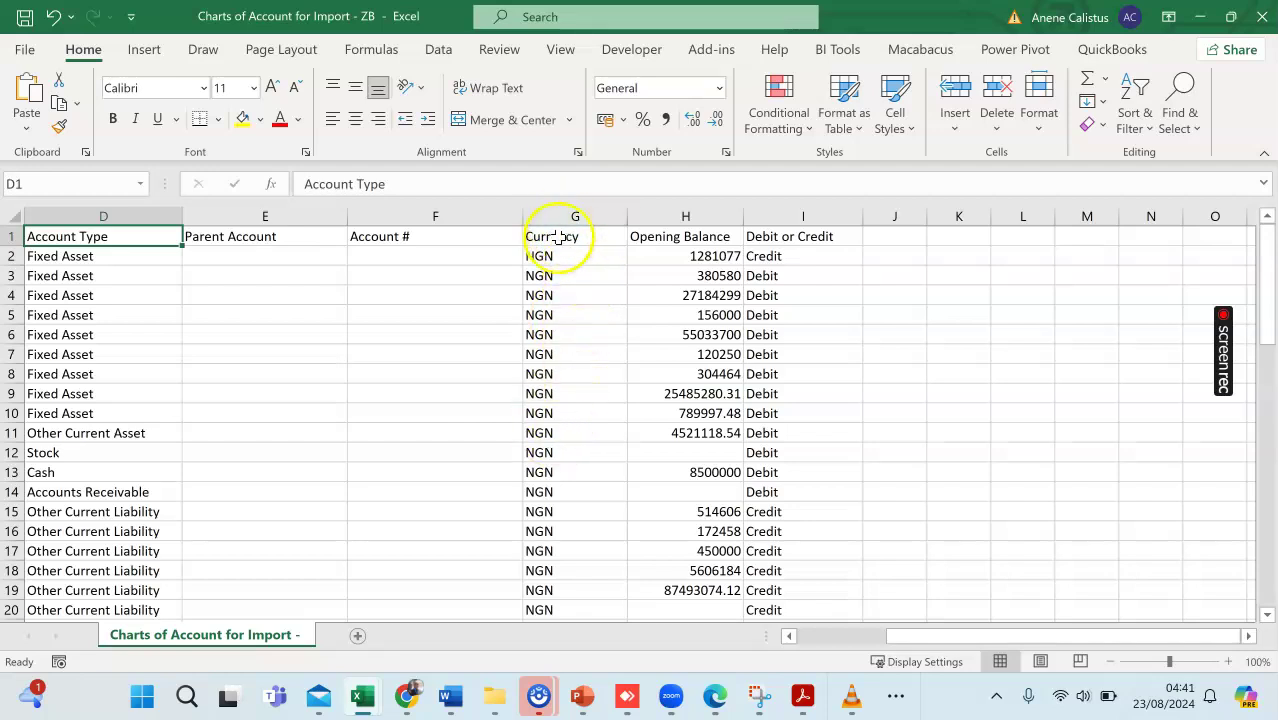
{"action": "scroll", "coordinate": [552, 262], "scroll_direction": "down", "scroll_amount": 1}
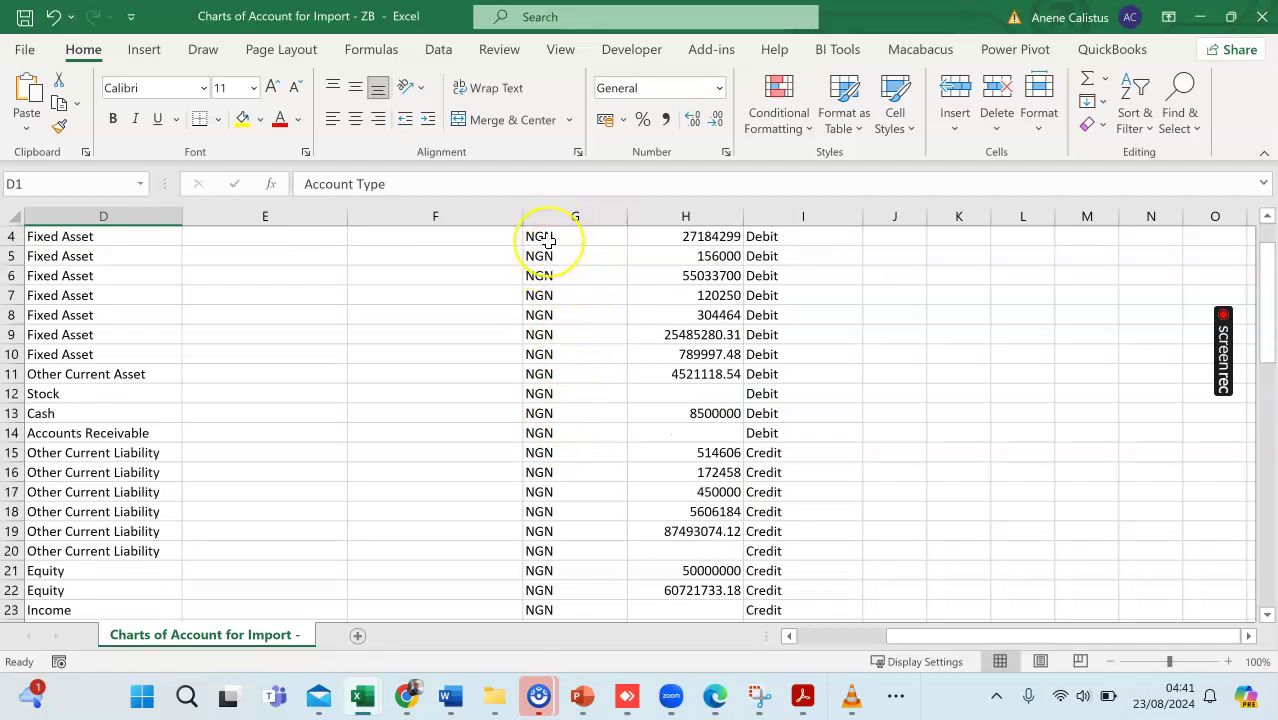
{"action": "scroll", "coordinate": [552, 262], "scroll_direction": "up", "scroll_amount": 1}
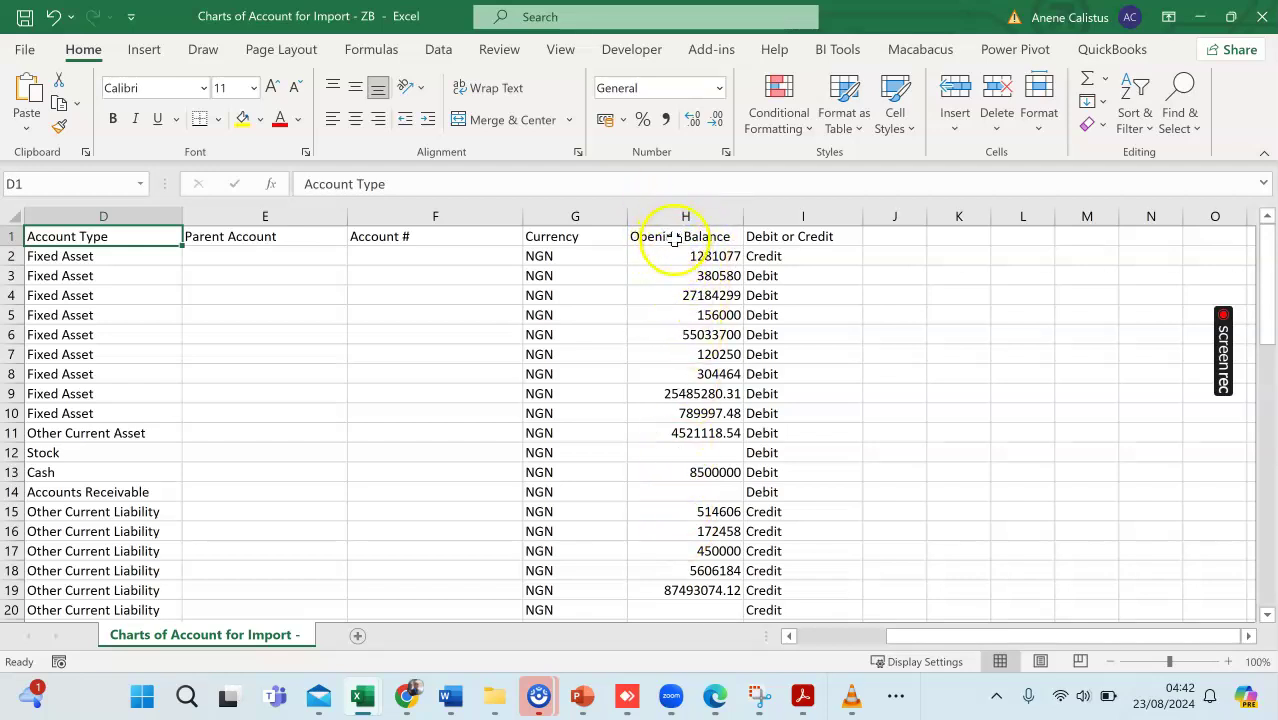
Step: Locate the Inventory Asset account and check its Opening Balance cell
{"action": "left_click_drag", "start_coordinate": [893, 638], "coordinate": [738, 632]}
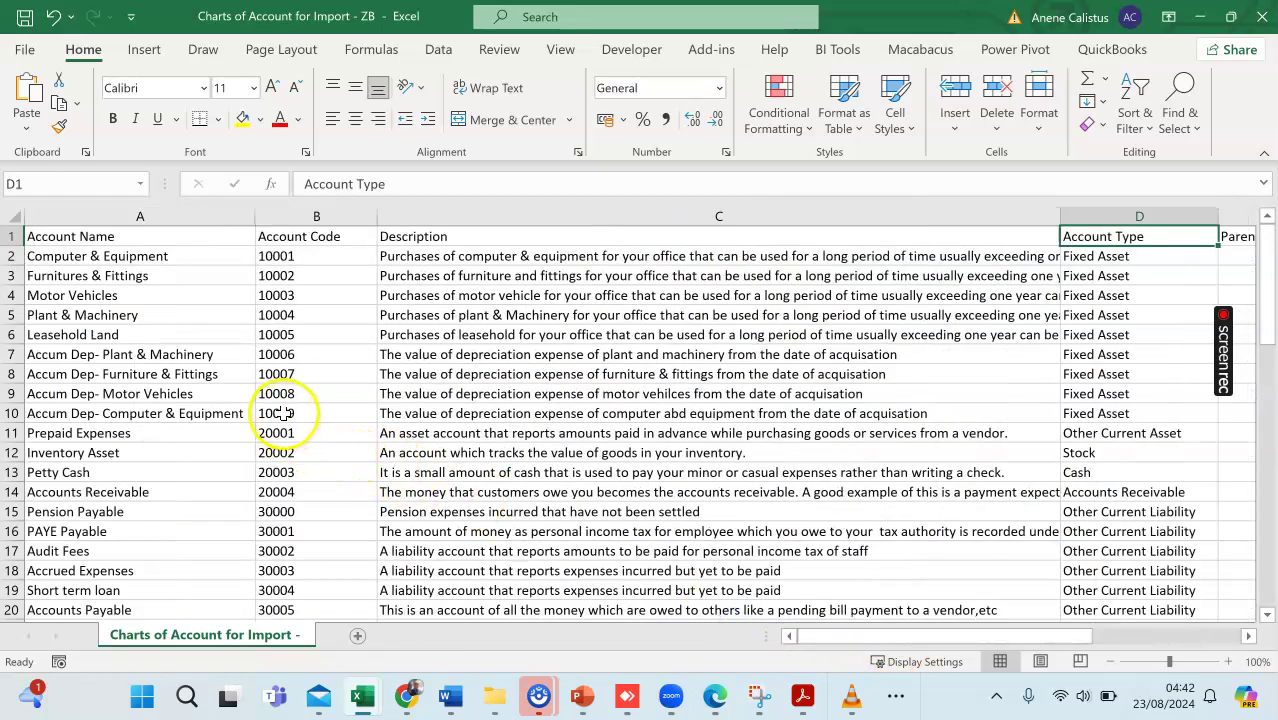
{"action": "scroll", "coordinate": [361, 388], "scroll_direction": "down", "scroll_amount": 2}
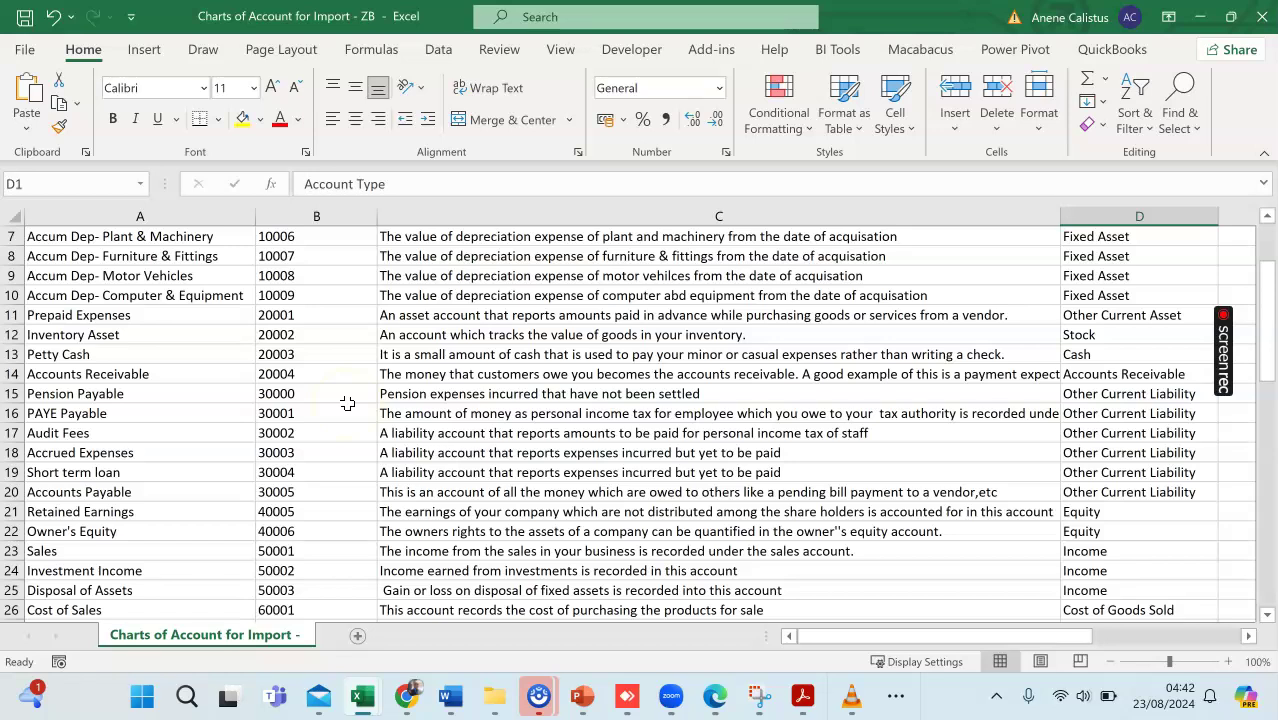
{"action": "scroll", "coordinate": [323, 397], "scroll_direction": "up", "scroll_amount": 2}
{"action": "scroll", "coordinate": [134, 414], "scroll_direction": "down", "scroll_amount": 1}
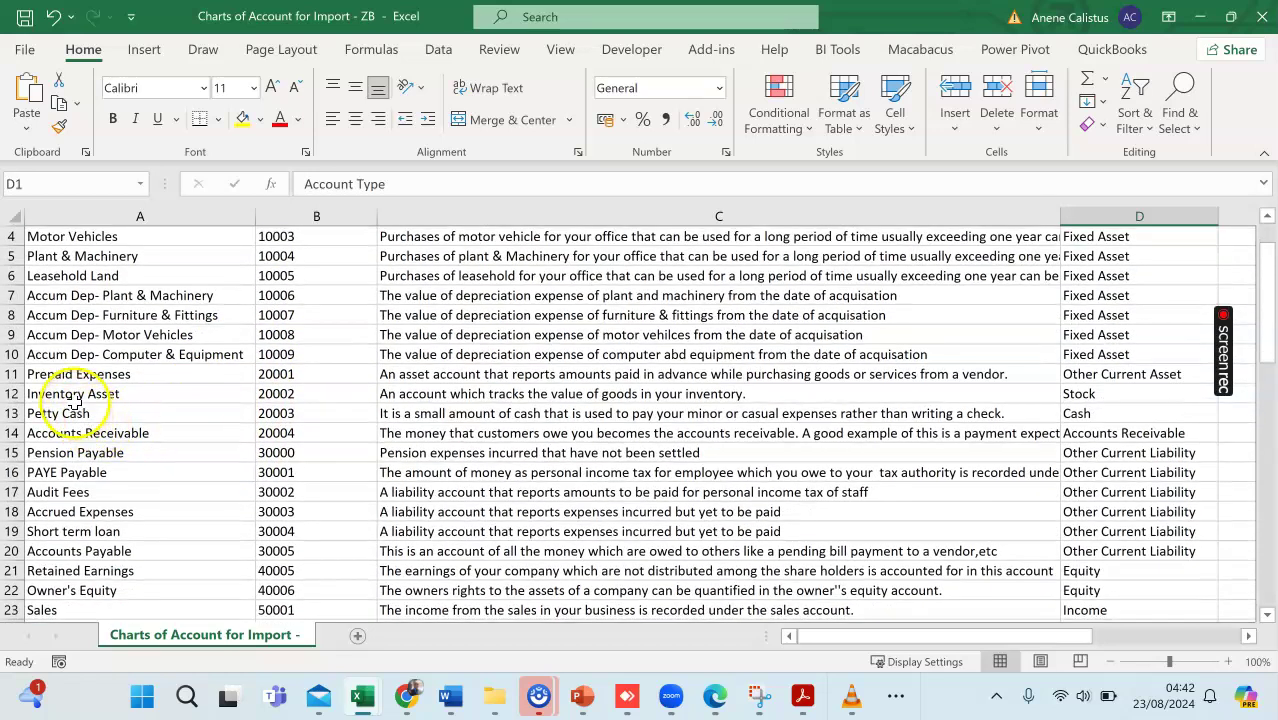
{"action": "left_click", "coordinate": [72, 394]}
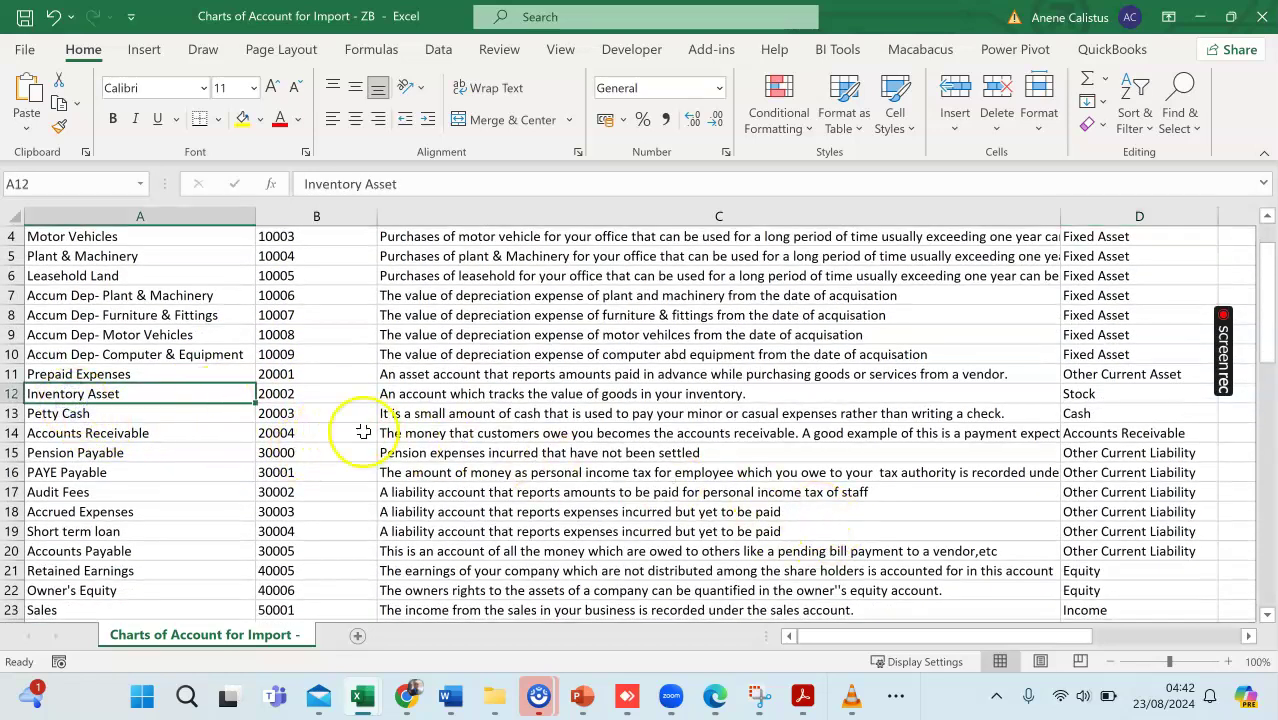
{"action": "left_click_drag", "start_coordinate": [950, 638], "coordinate": [887, 483]}
{"action": "left_click_drag", "start_coordinate": [973, 633], "coordinate": [1044, 635]}
{"action": "left_click", "coordinate": [698, 393]}
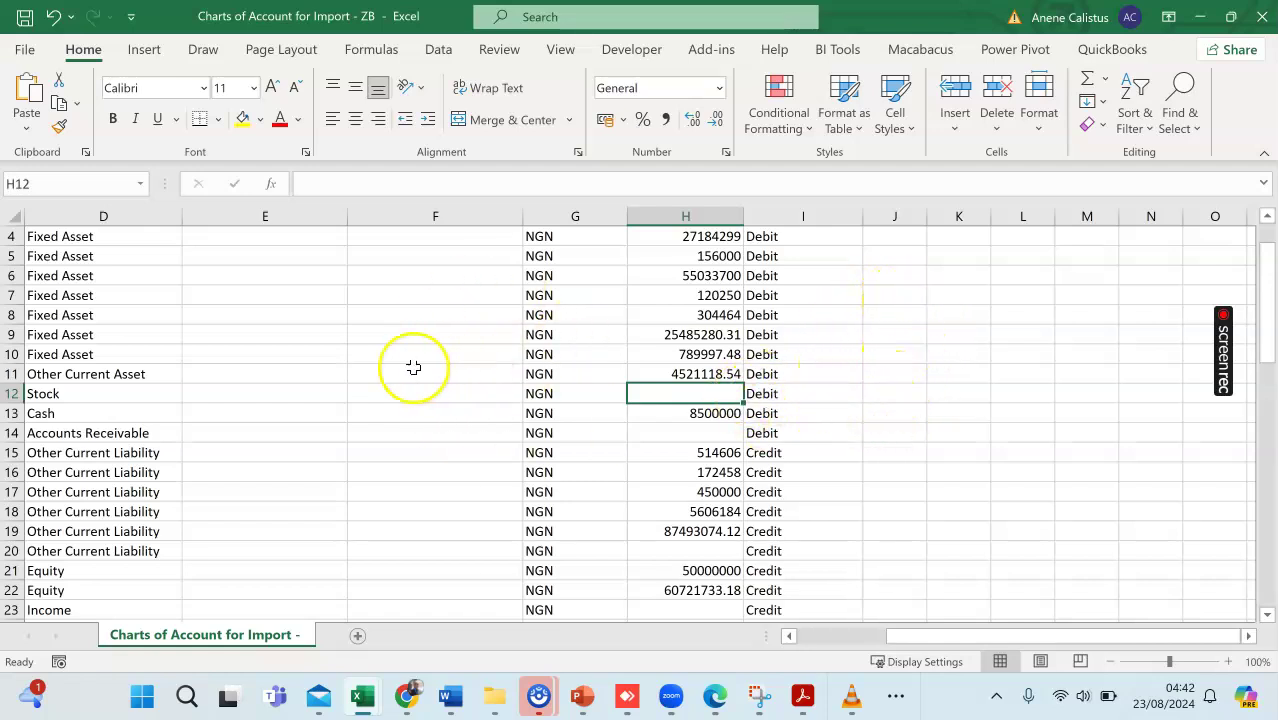
Step: Check the Accounts Payable account's description and its Opening Balance cell
{"action": "scroll", "coordinate": [548, 483], "scroll_direction": "down", "scroll_amount": 1}
{"action": "left_click", "coordinate": [660, 492]}
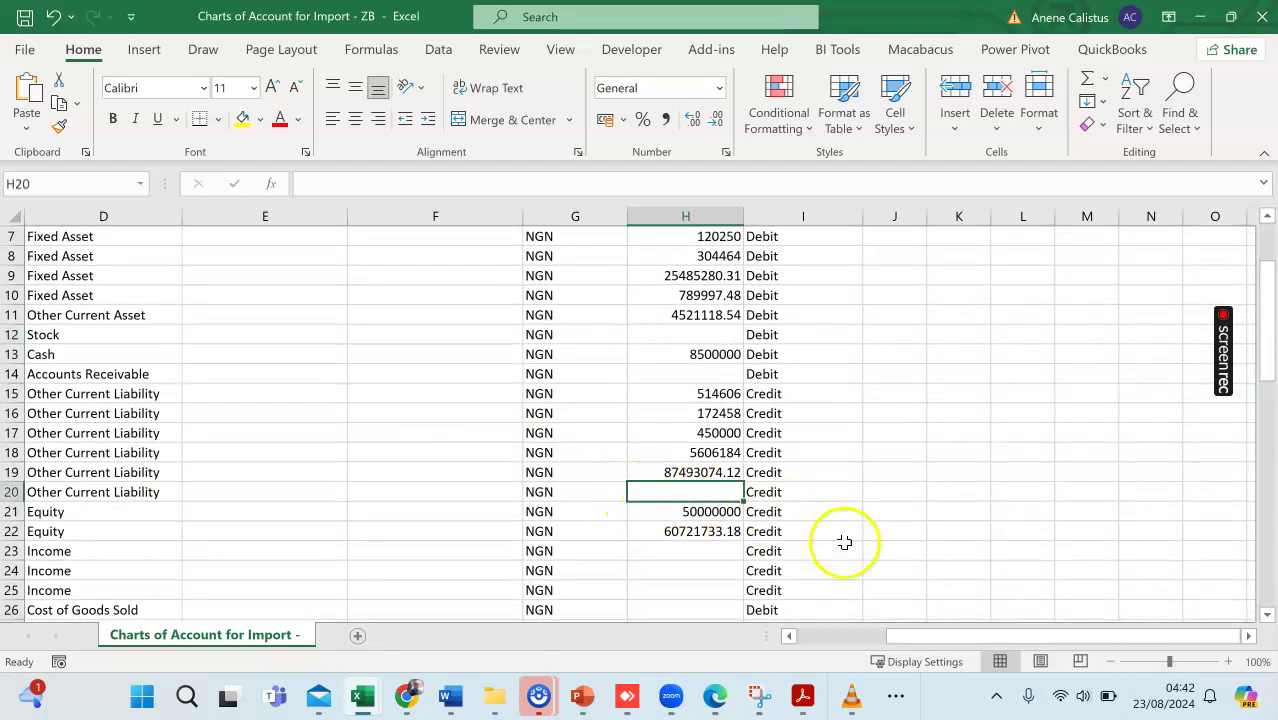
{"action": "left_click_drag", "start_coordinate": [904, 637], "coordinate": [805, 640]}
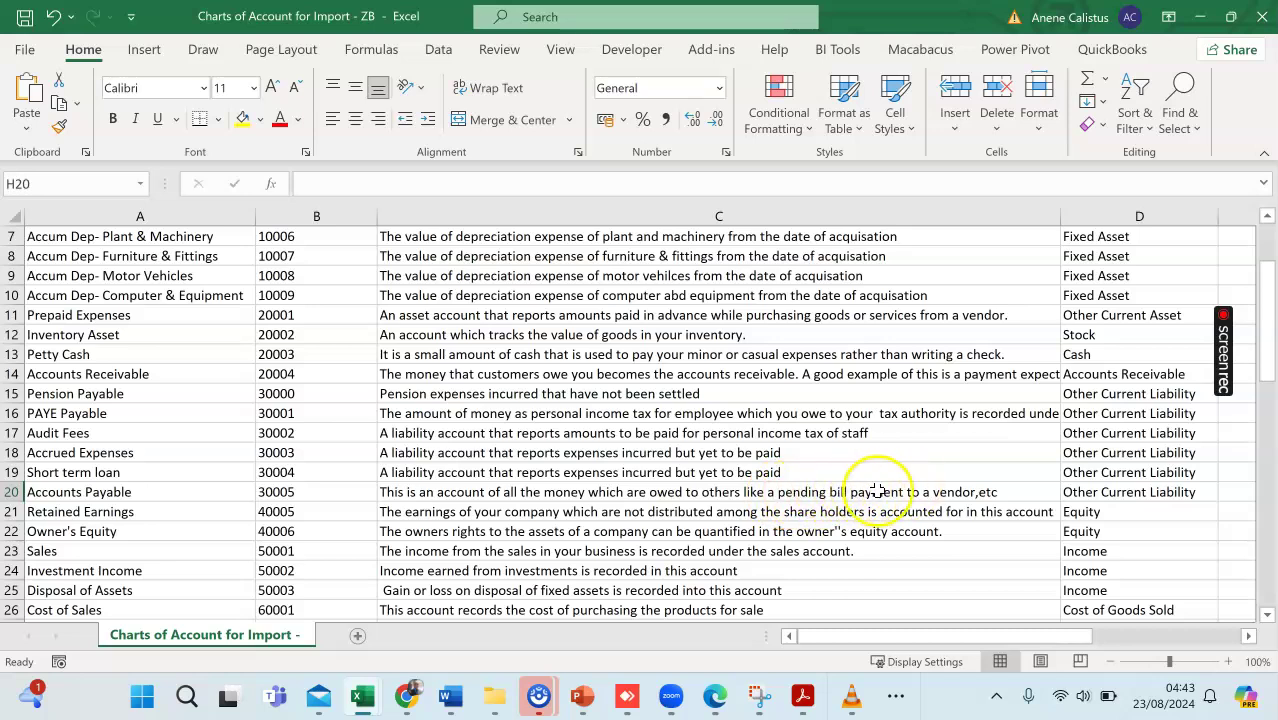
{"action": "left_click", "coordinate": [444, 492]}
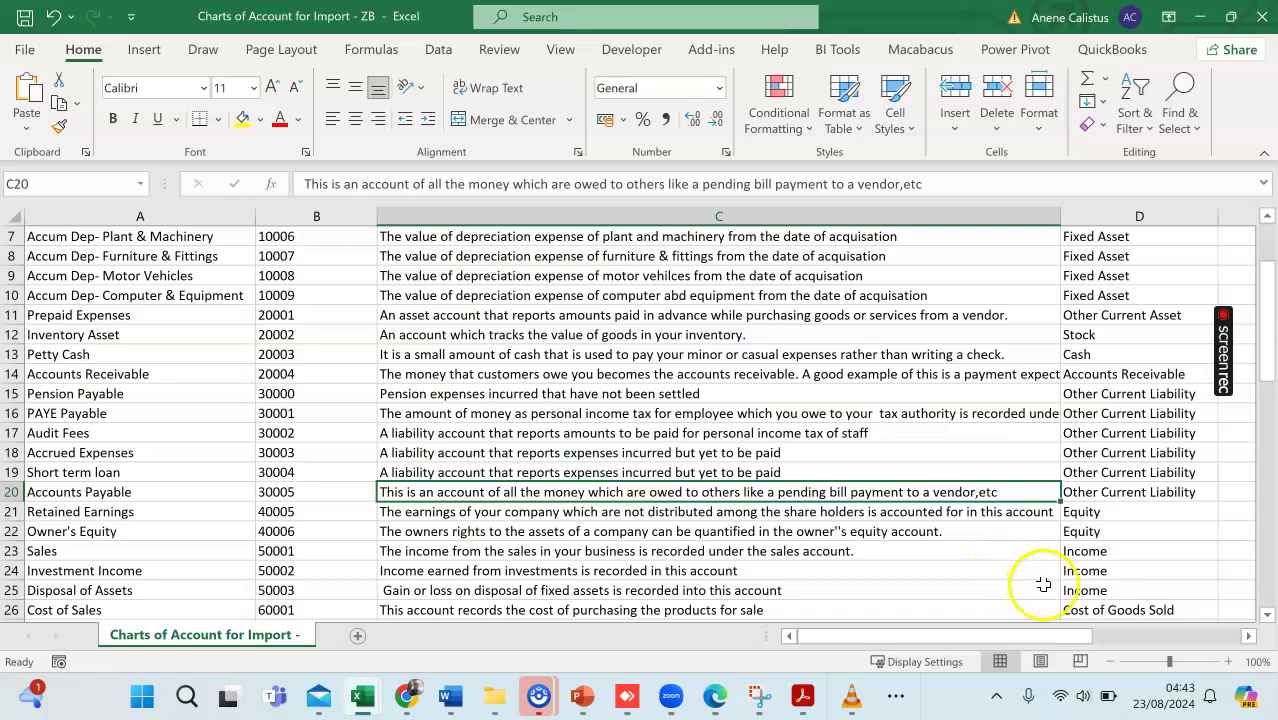
{"action": "left_click_drag", "start_coordinate": [1030, 637], "coordinate": [1175, 640]}
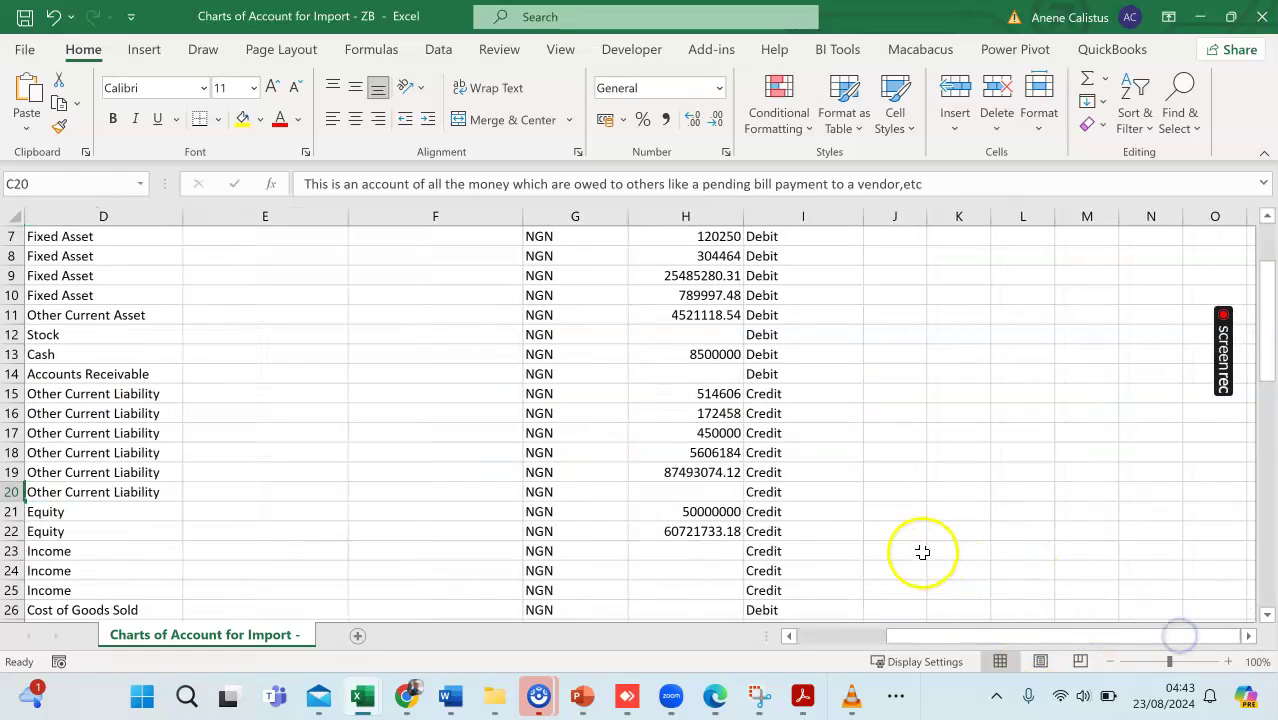
{"action": "left_click", "coordinate": [693, 488]}
{"action": "left_click", "coordinate": [697, 494]}
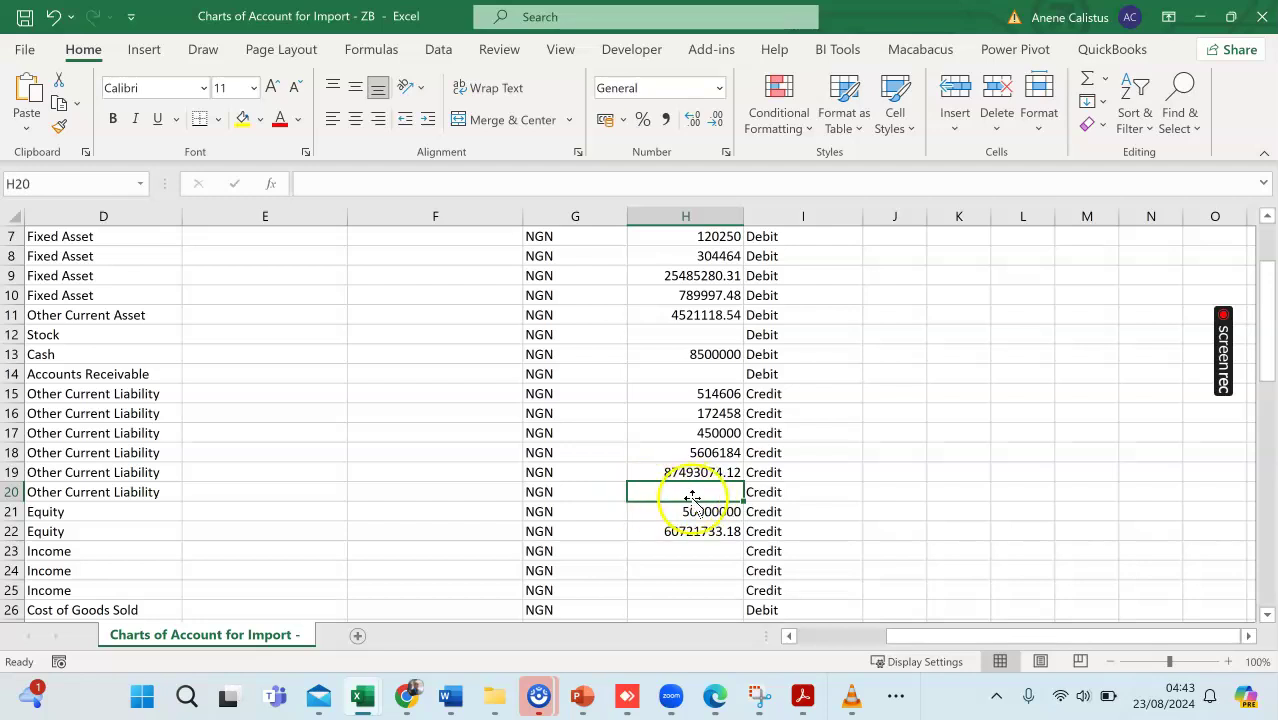
{"action": "left_click_drag", "start_coordinate": [910, 632], "coordinate": [815, 634]}
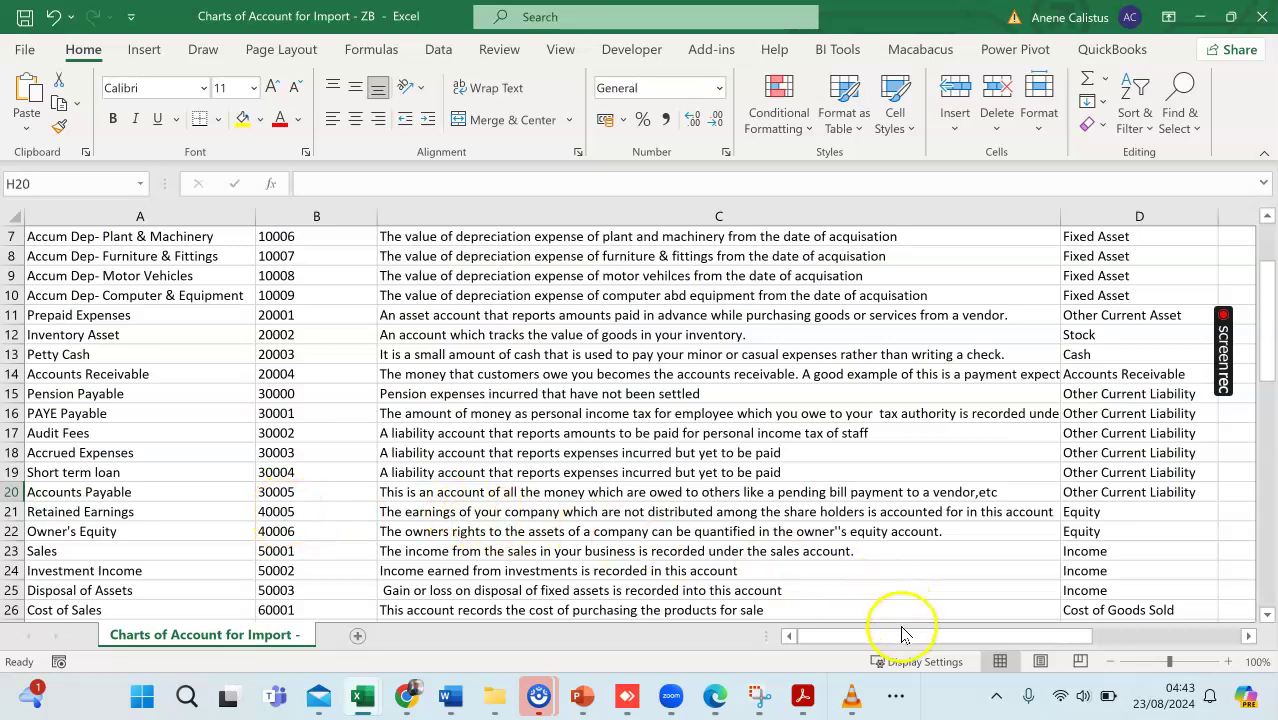
{"action": "left_click_drag", "start_coordinate": [902, 633], "coordinate": [1074, 640]}
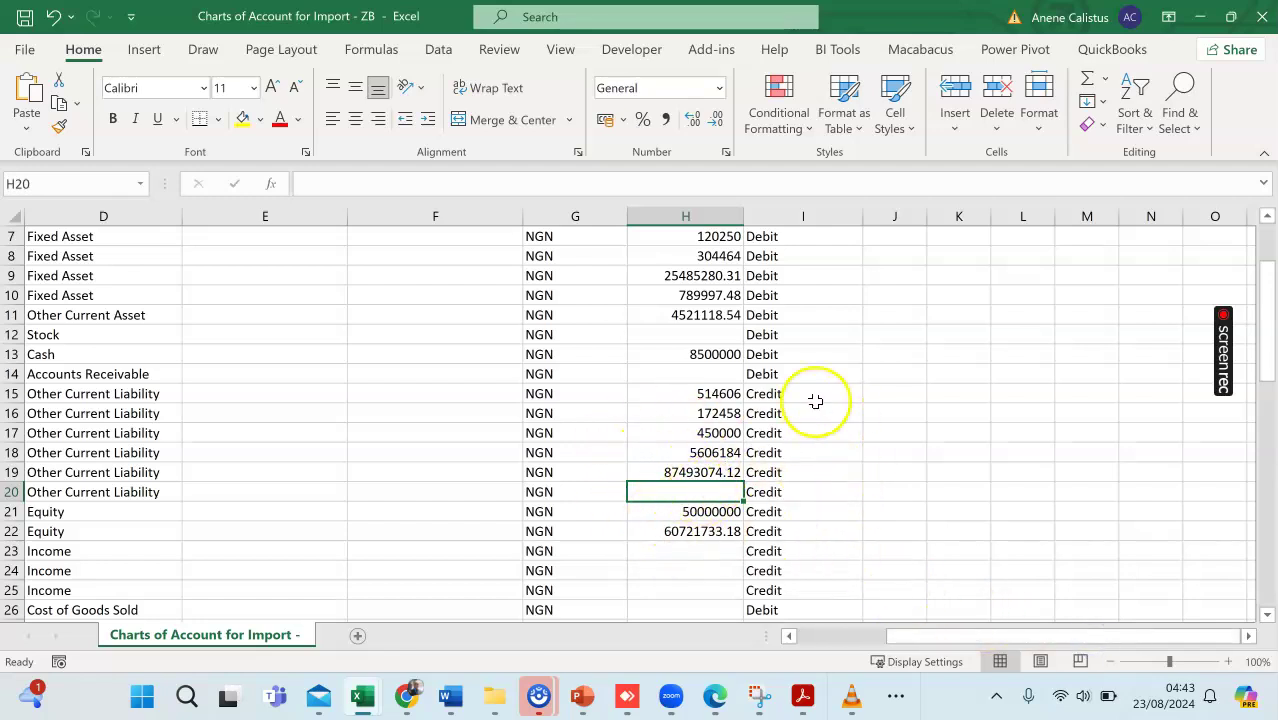
Step: Change the Debit or Credit entry for the Computer & Equipment account in row 2 to Debit
{"action": "scroll", "coordinate": [816, 401], "scroll_direction": "up", "scroll_amount": 2}
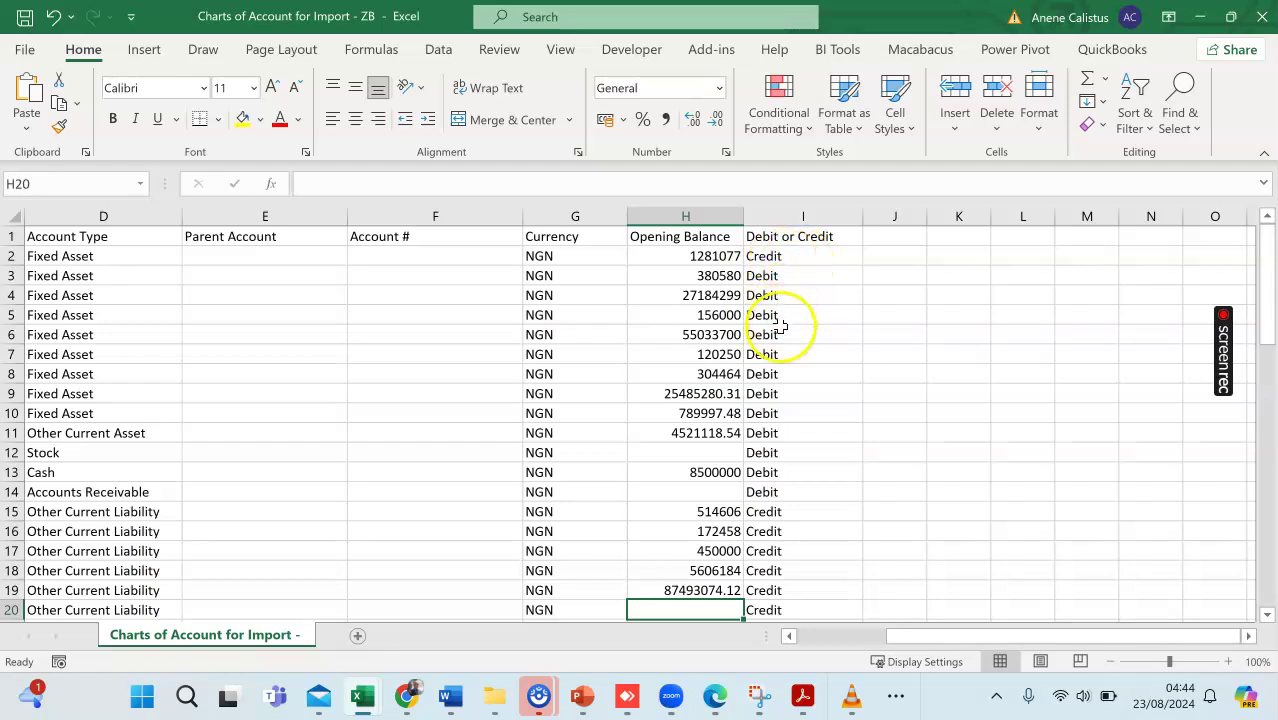
{"action": "left_click", "coordinate": [778, 258]}
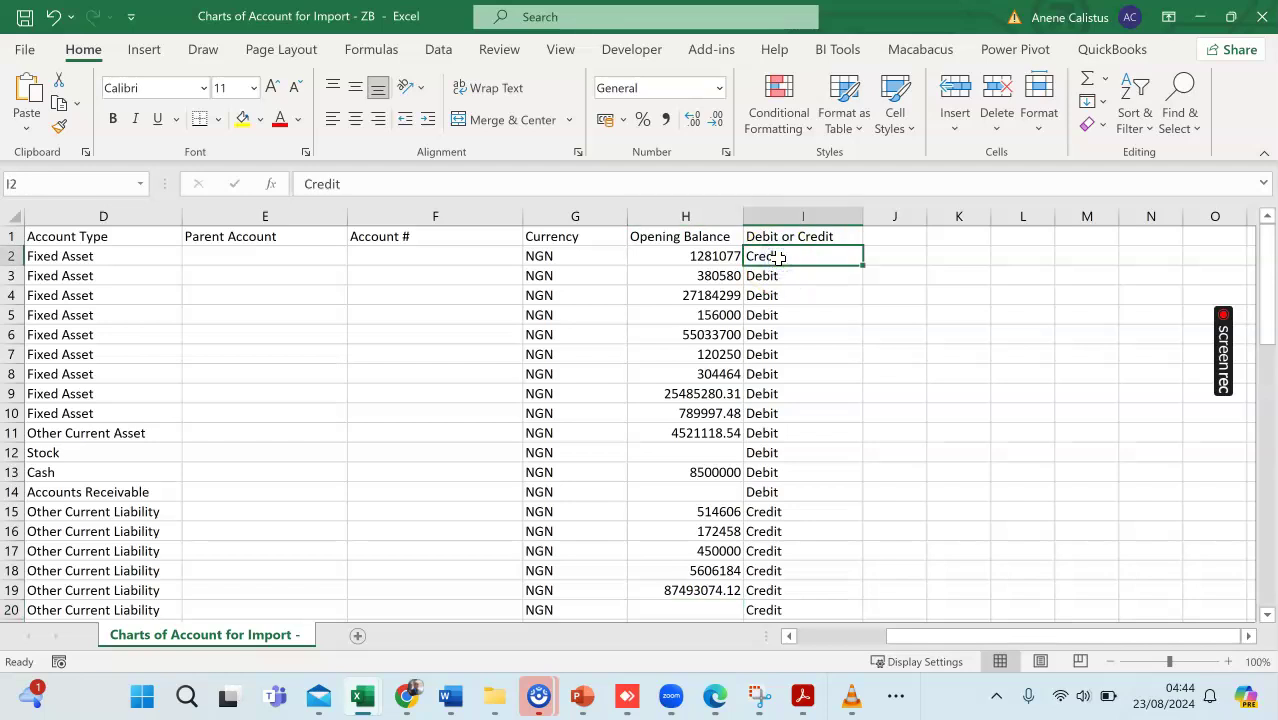
{"action": "type", "text": "de"}
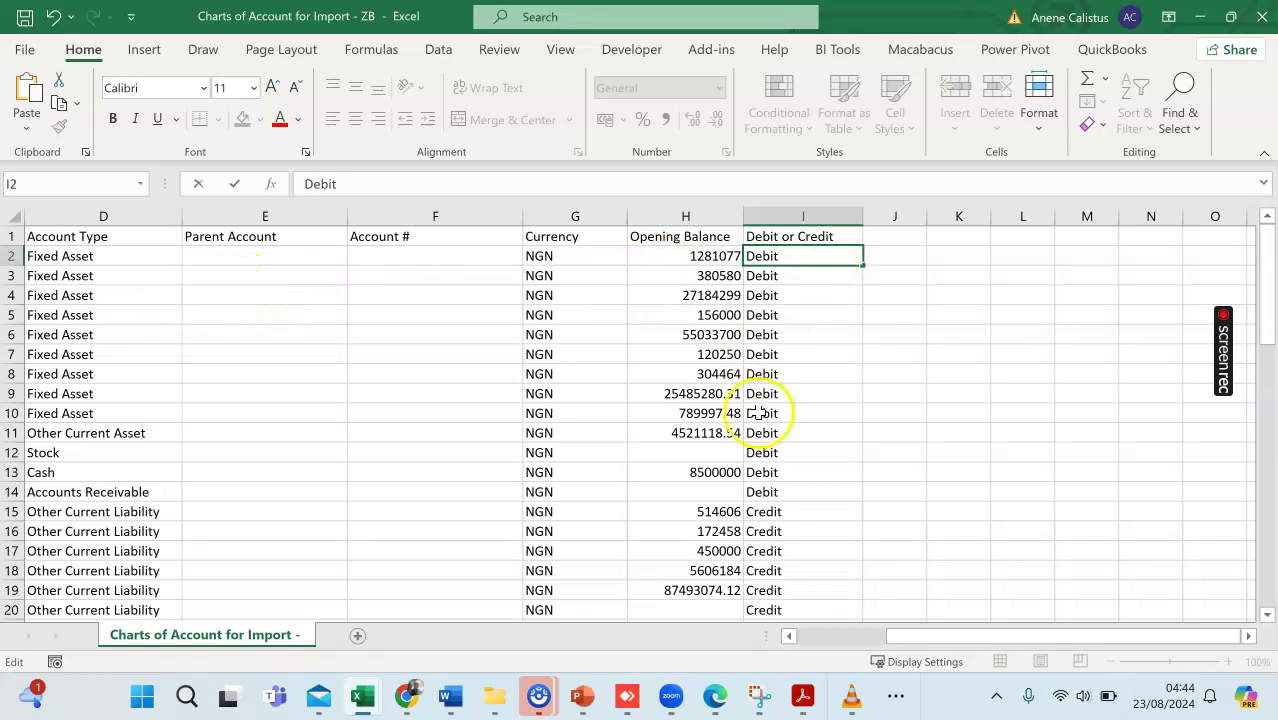
{"action": "scroll", "coordinate": [760, 413], "scroll_direction": "down", "scroll_amount": 2}
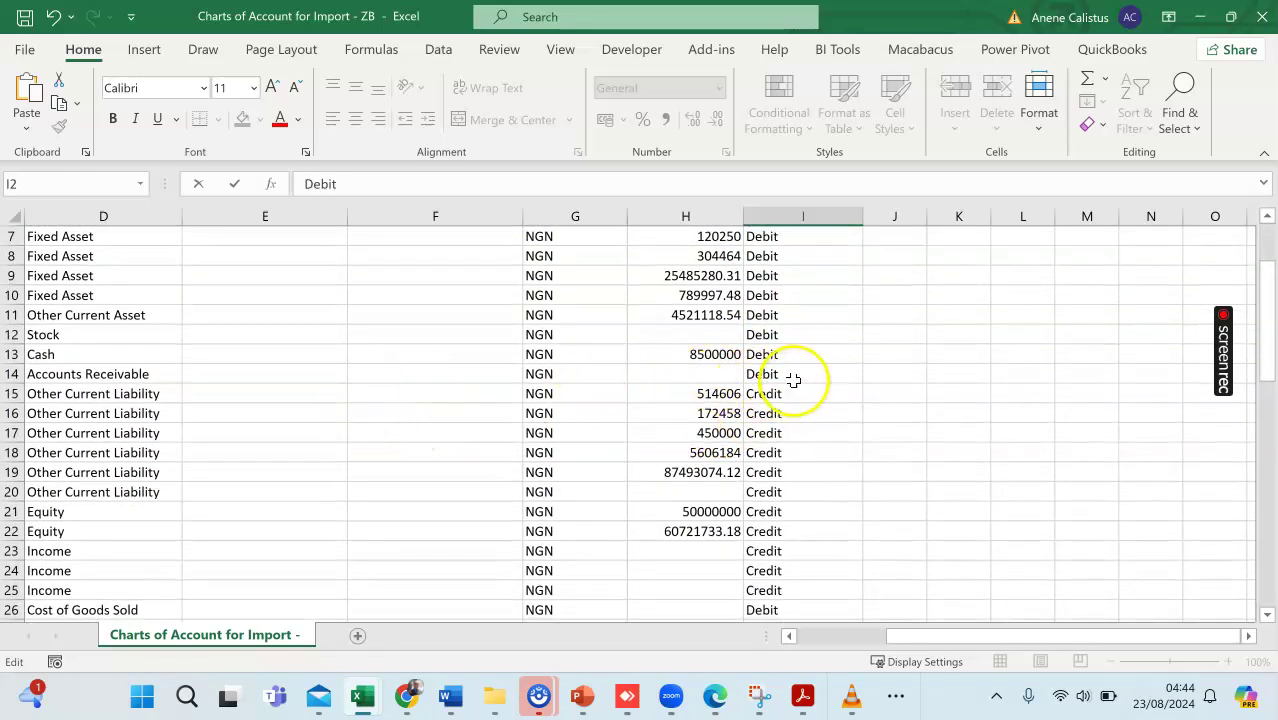
Step: Review the Debit or Credit column down the account rows of the workbook
{"action": "scroll", "coordinate": [793, 380], "scroll_direction": "down", "scroll_amount": 4}
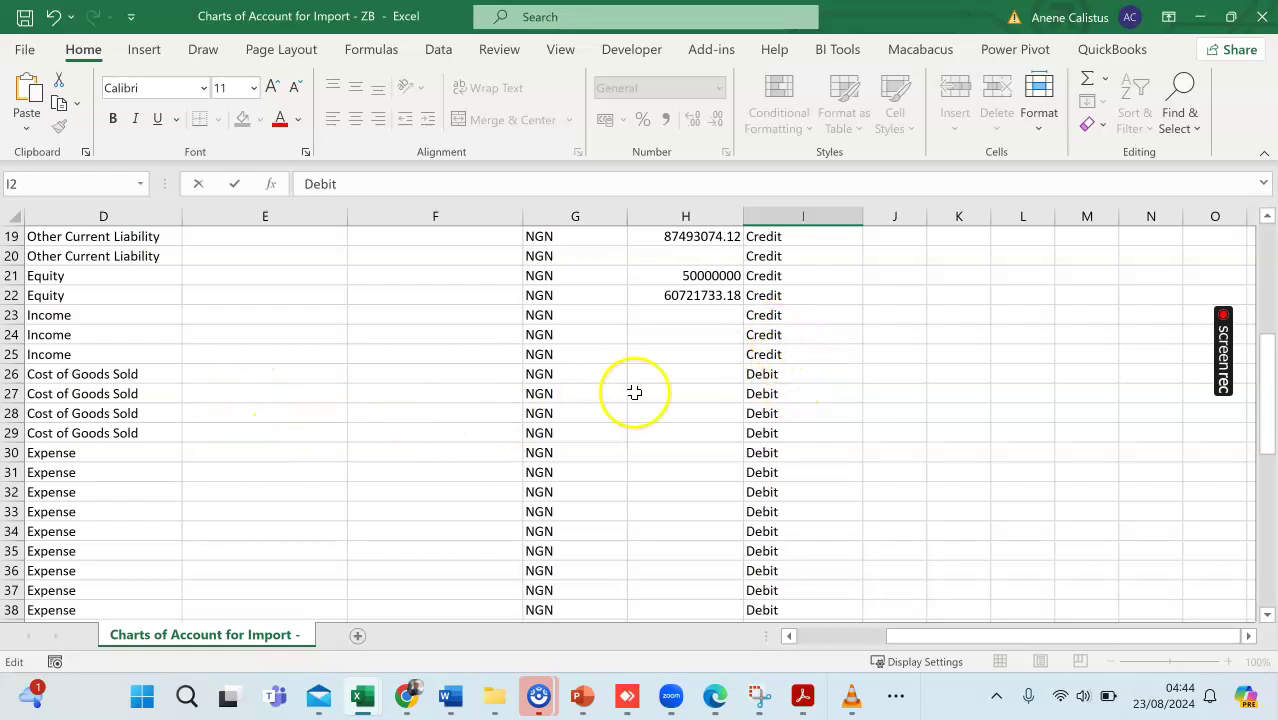
{"action": "scroll", "coordinate": [768, 395], "scroll_direction": "down", "scroll_amount": 4}
{"action": "scroll", "coordinate": [762, 410], "scroll_direction": "down", "scroll_amount": 3}
{"action": "scroll", "coordinate": [665, 377], "scroll_direction": "up", "scroll_amount": 13}
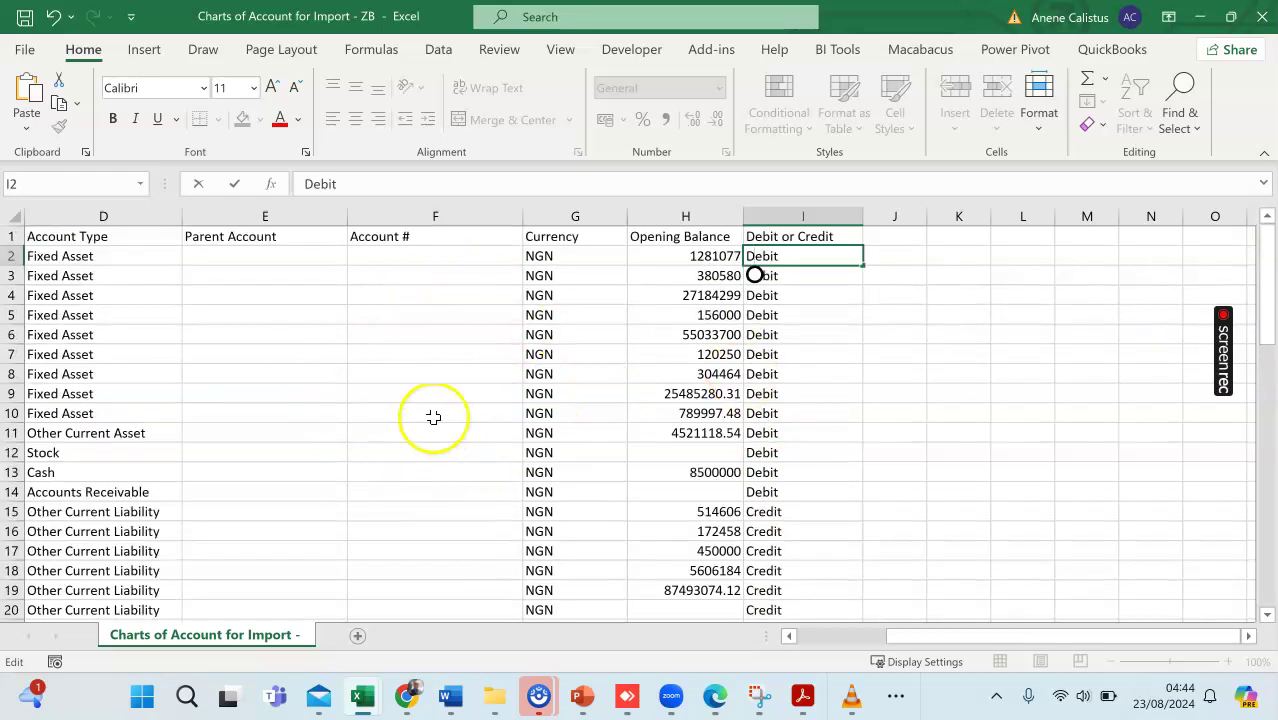
Step: Switch to the Zoho Books page for selecting the accounts import file
{"action": "left_click", "coordinate": [414, 700]}
{"action": "left_click", "coordinate": [505, 444]}
{"action": "left_click", "coordinate": [496, 690]}
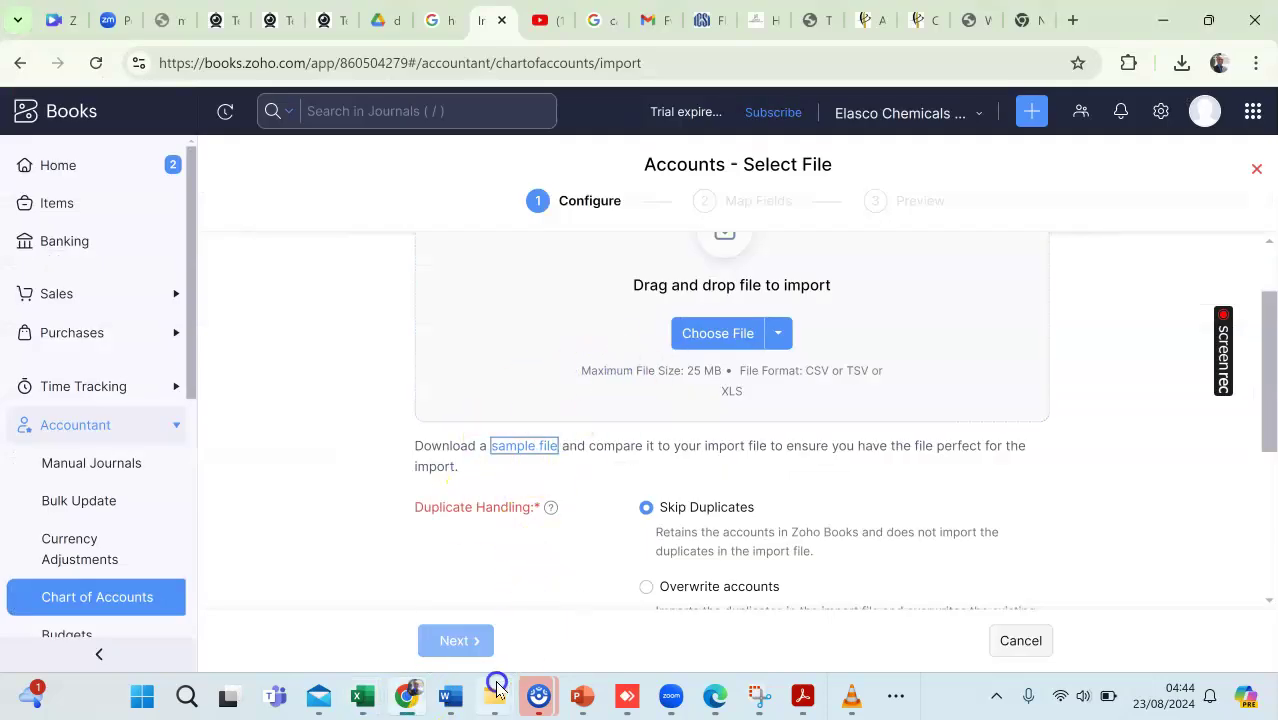
{"action": "left_click", "coordinate": [418, 703]}
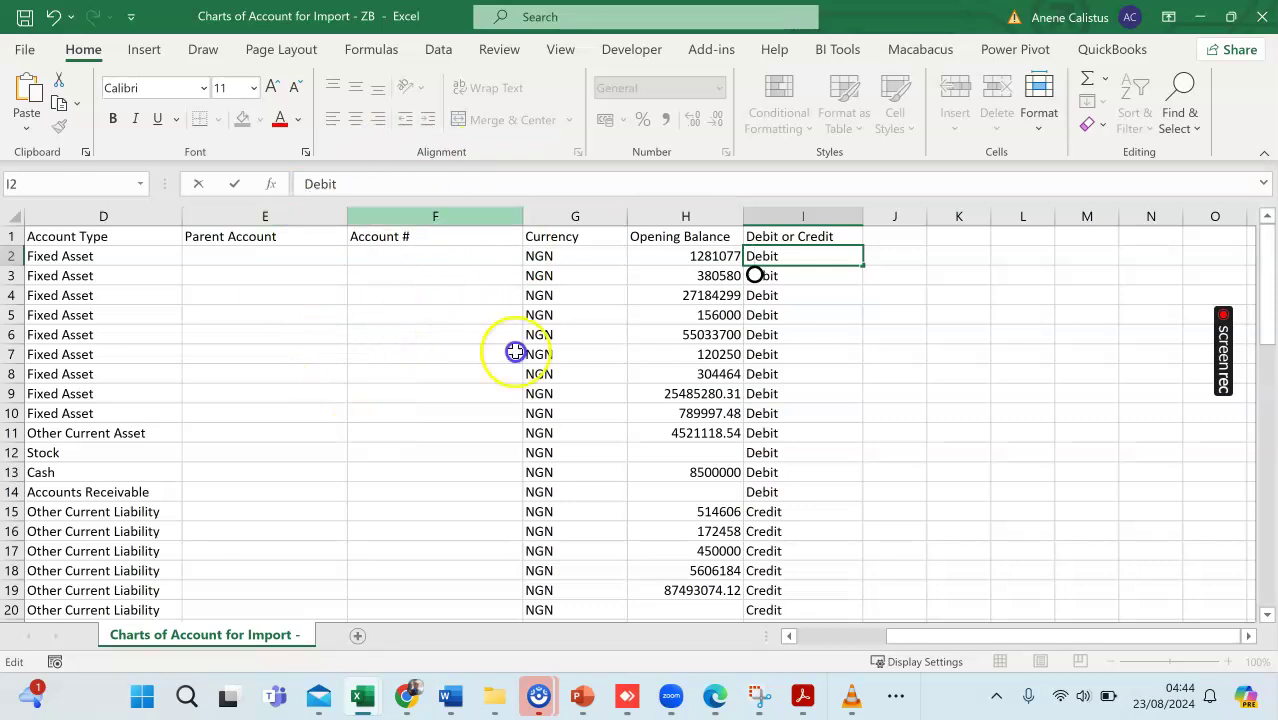
{"action": "left_click", "coordinate": [418, 700]}
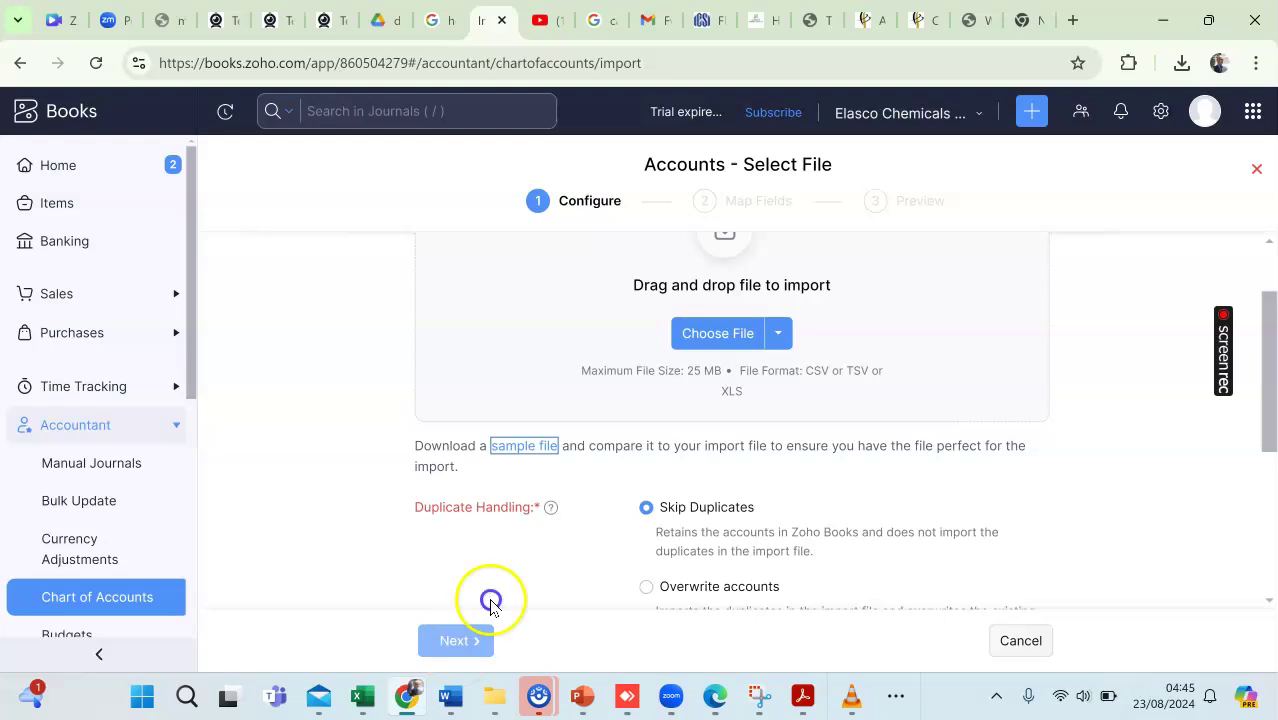
Step: Start choosing the import file and open the Desktop folder "My Company - (Calibrite Consulting LTD)"
{"action": "left_click", "coordinate": [686, 344]}
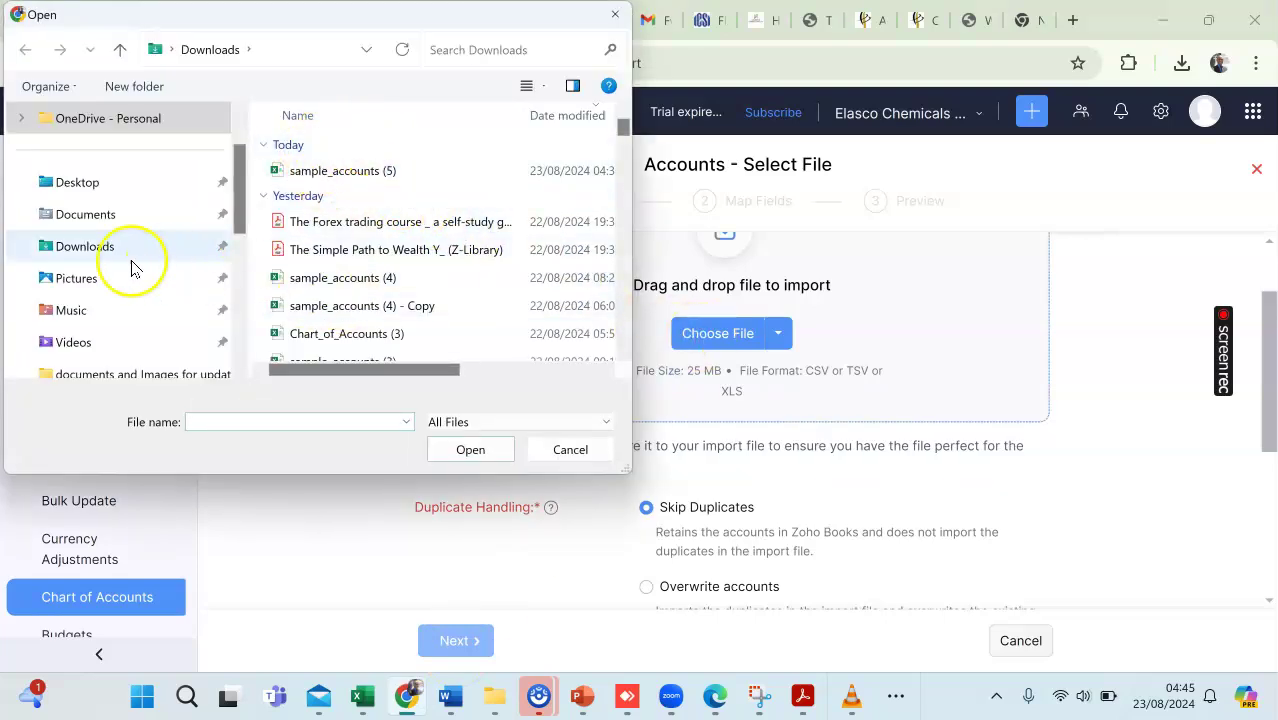
{"action": "left_click", "coordinate": [90, 188]}
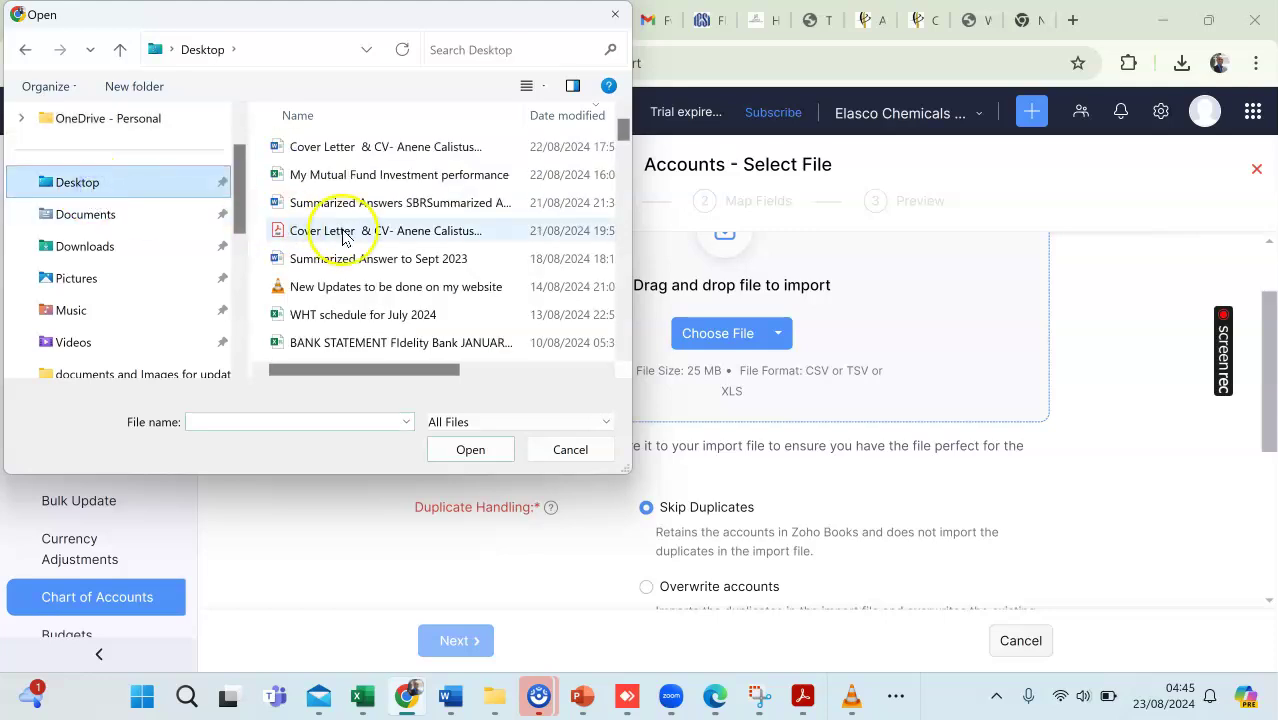
{"action": "left_click", "coordinate": [105, 248]}
{"action": "left_click", "coordinate": [86, 186]}
{"action": "scroll", "coordinate": [345, 228], "scroll_direction": "down", "scroll_amount": 2}
{"action": "scroll", "coordinate": [345, 228], "scroll_direction": "down", "scroll_amount": 10}
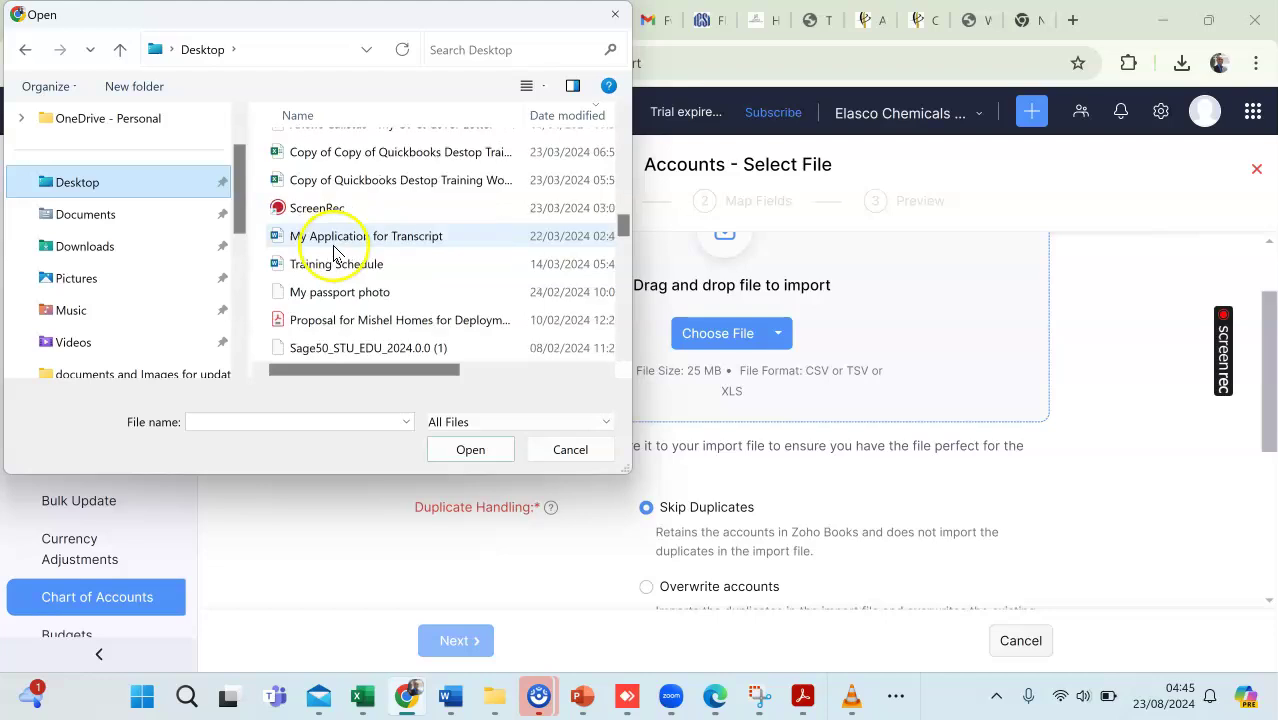
{"action": "scroll", "coordinate": [299, 275], "scroll_direction": "up", "scroll_amount": 1}
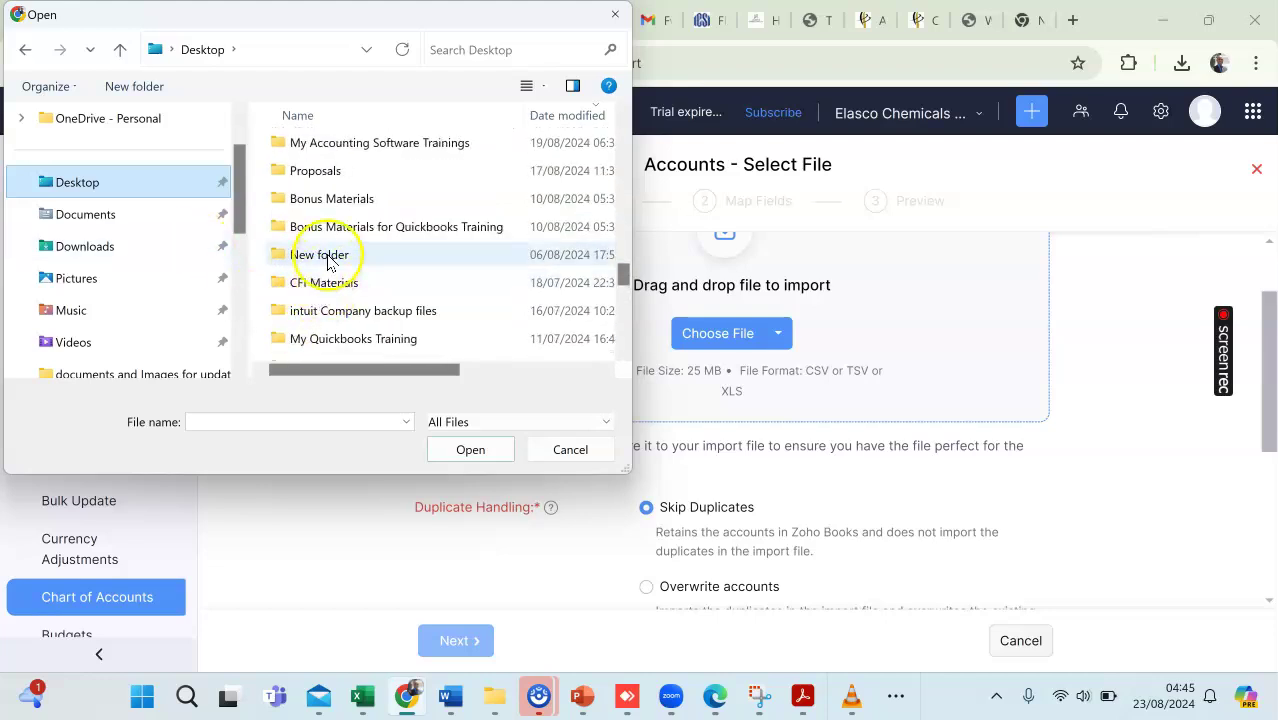
{"action": "scroll", "coordinate": [365, 292], "scroll_direction": "down", "scroll_amount": 1}
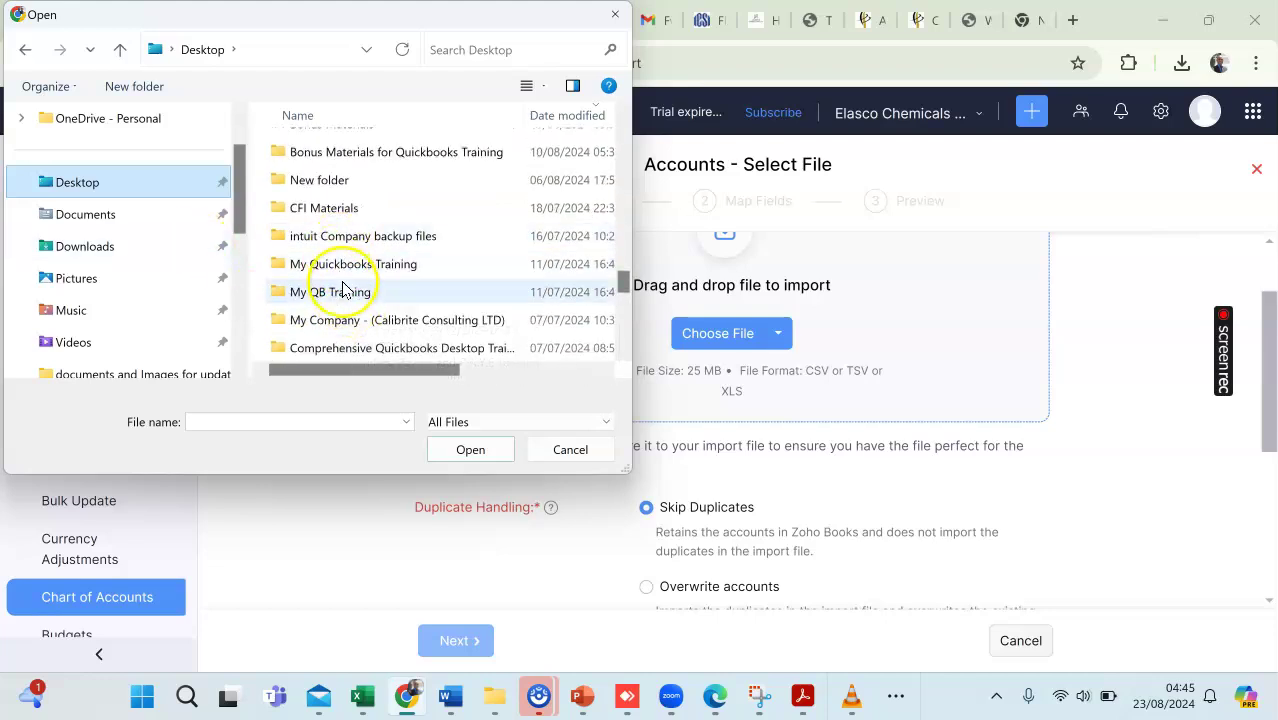
{"action": "double_click", "coordinate": [344, 319]}
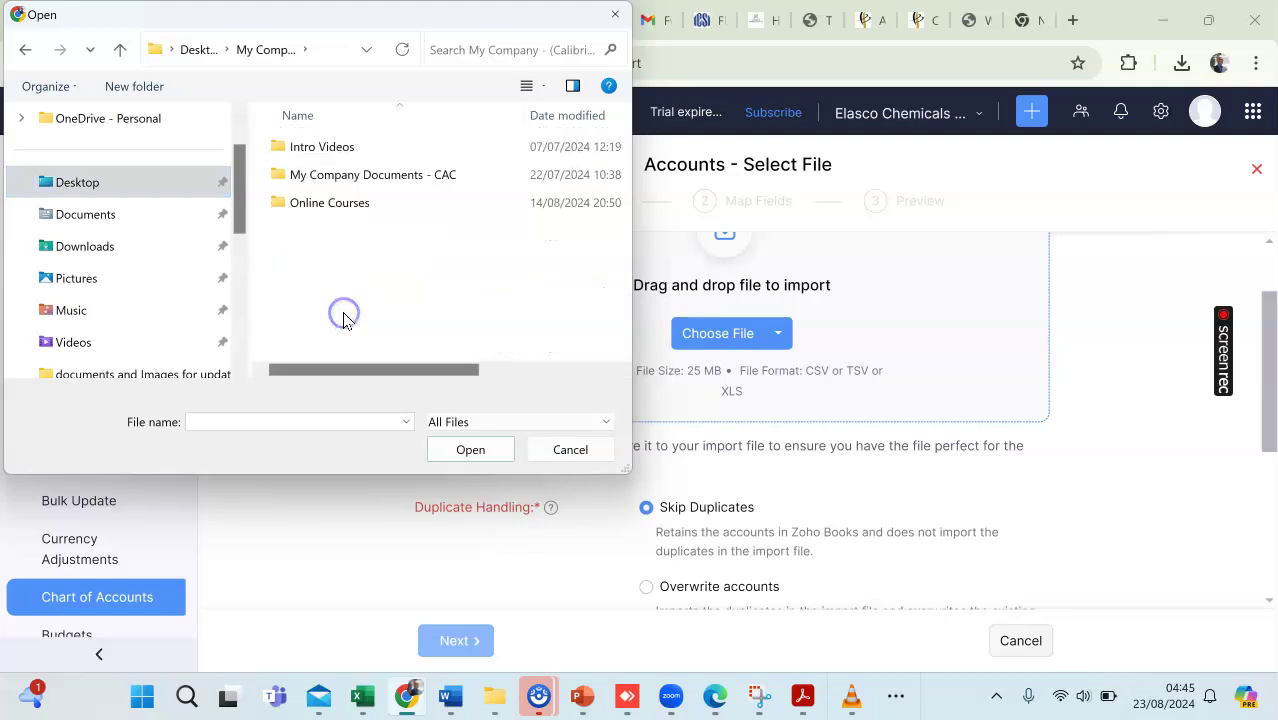
Step: Upload "Charts of Account for Import - ZB" from the Working Documents for Zohobooks folder of the Zohobooks course under Online Courses
{"action": "double_click", "coordinate": [312, 203]}
{"action": "double_click", "coordinate": [362, 205]}
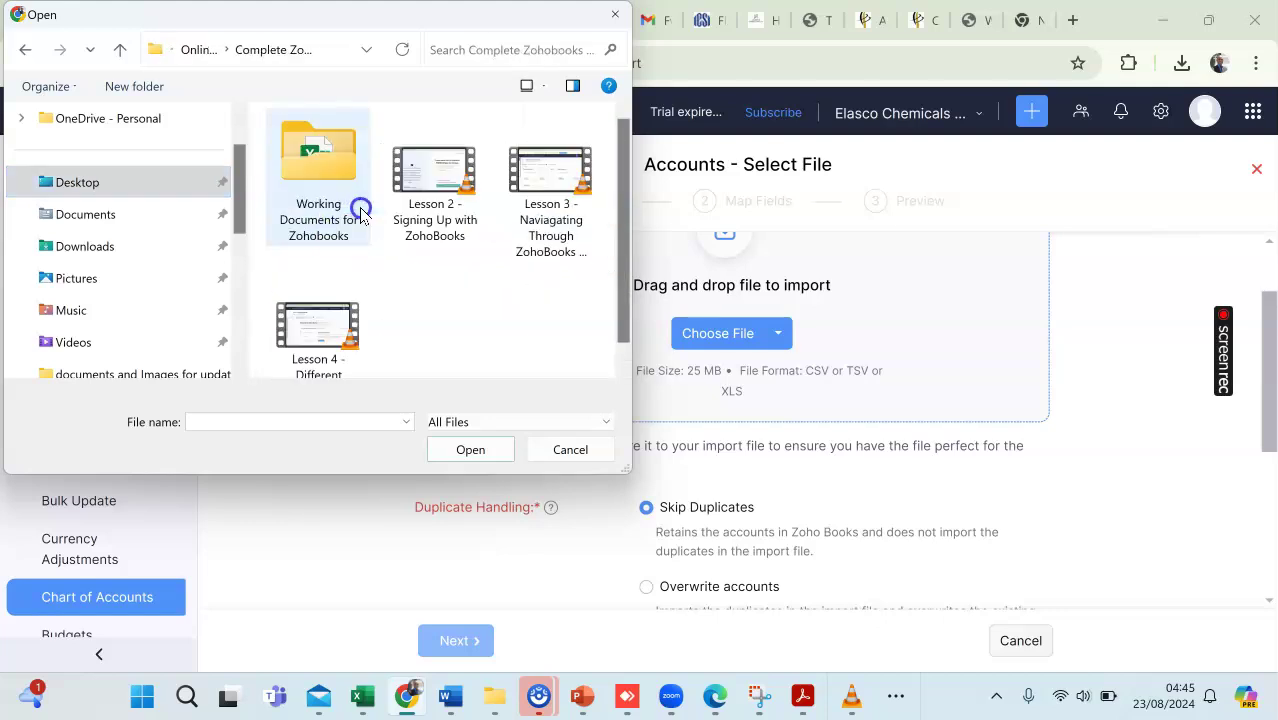
{"action": "double_click", "coordinate": [338, 207]}
{"action": "left_click", "coordinate": [288, 178]}
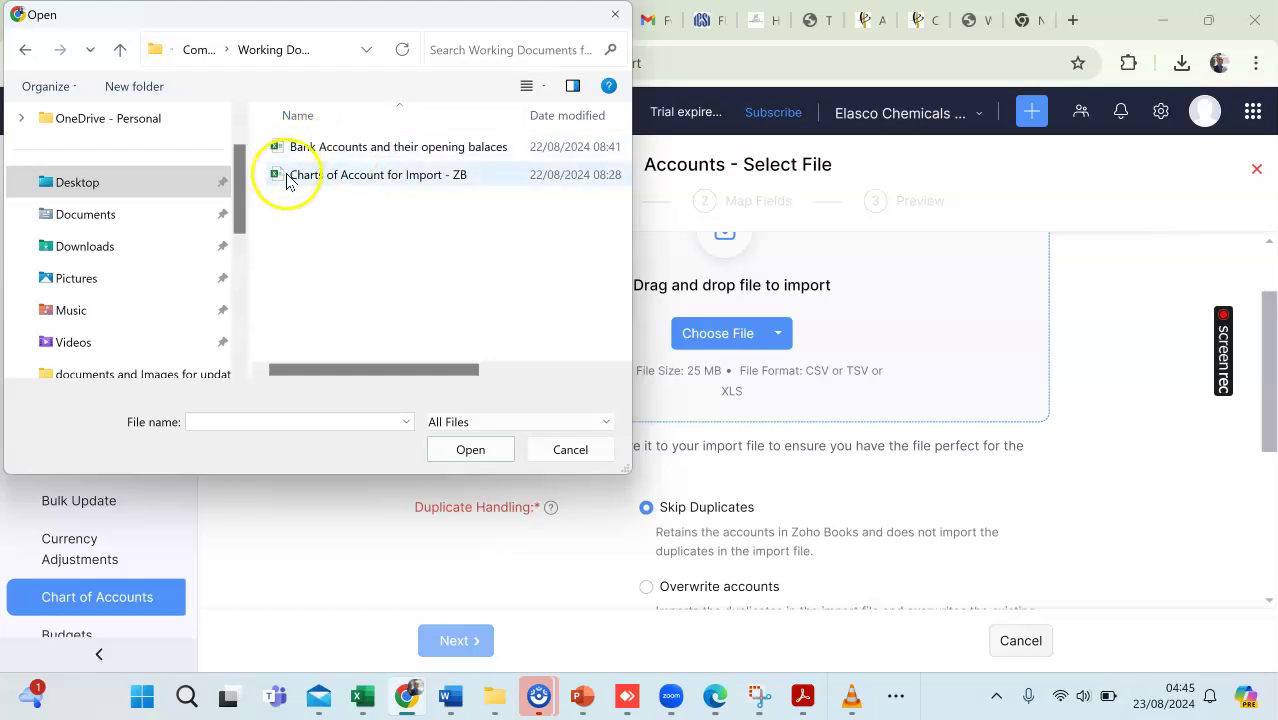
{"action": "left_click", "coordinate": [405, 186]}
{"action": "left_click", "coordinate": [458, 449]}
Step: Check the chosen import file and the Duplicate Handling, Character Encoding and File Delimiter settings
{"action": "scroll", "coordinate": [675, 393], "scroll_direction": "up", "scroll_amount": 1}
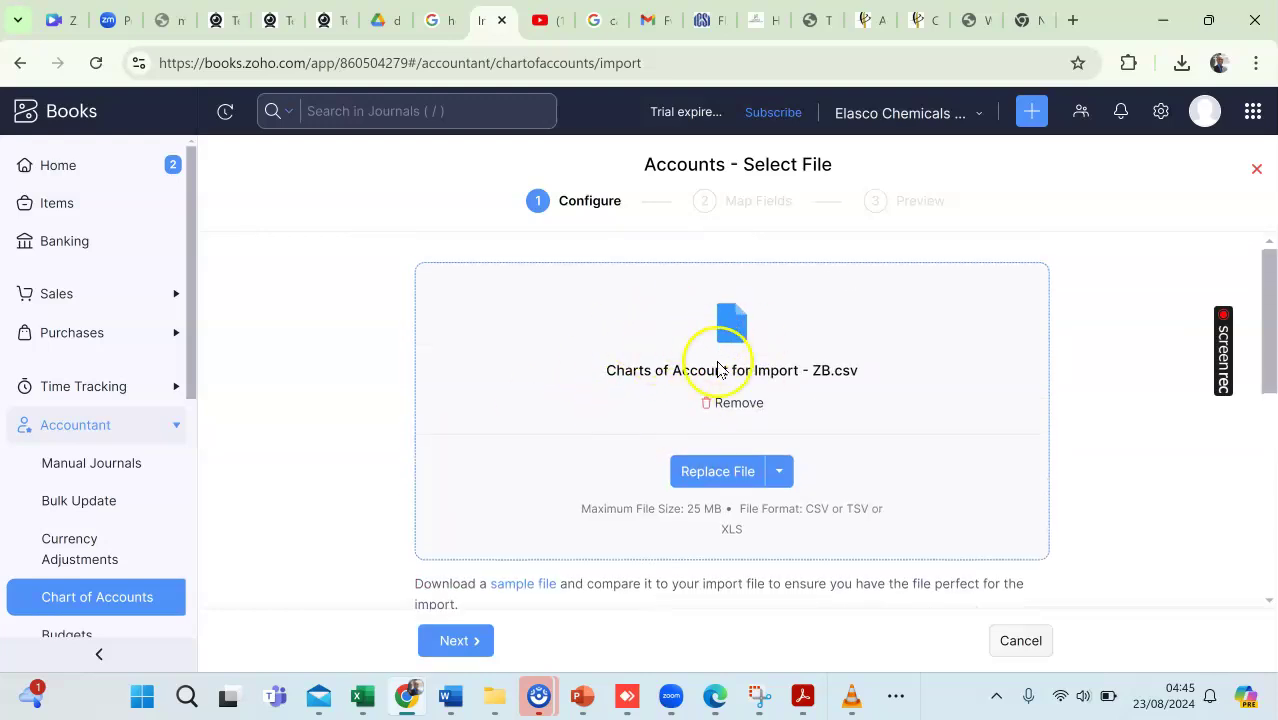
{"action": "scroll", "coordinate": [708, 440], "scroll_direction": "down", "scroll_amount": 1}
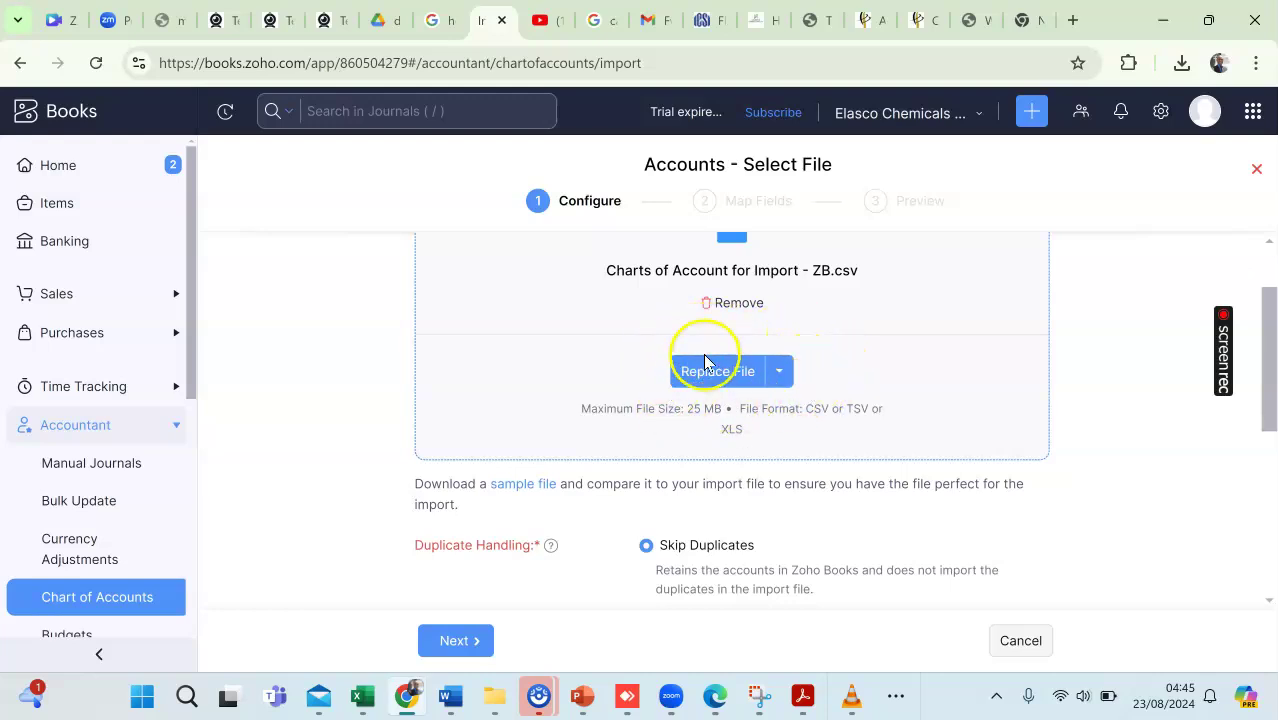
{"action": "scroll", "coordinate": [650, 408], "scroll_direction": "down", "scroll_amount": 1}
{"action": "scroll", "coordinate": [647, 408], "scroll_direction": "down", "scroll_amount": 3}
{"action": "scroll", "coordinate": [642, 405], "scroll_direction": "up", "scroll_amount": 3}
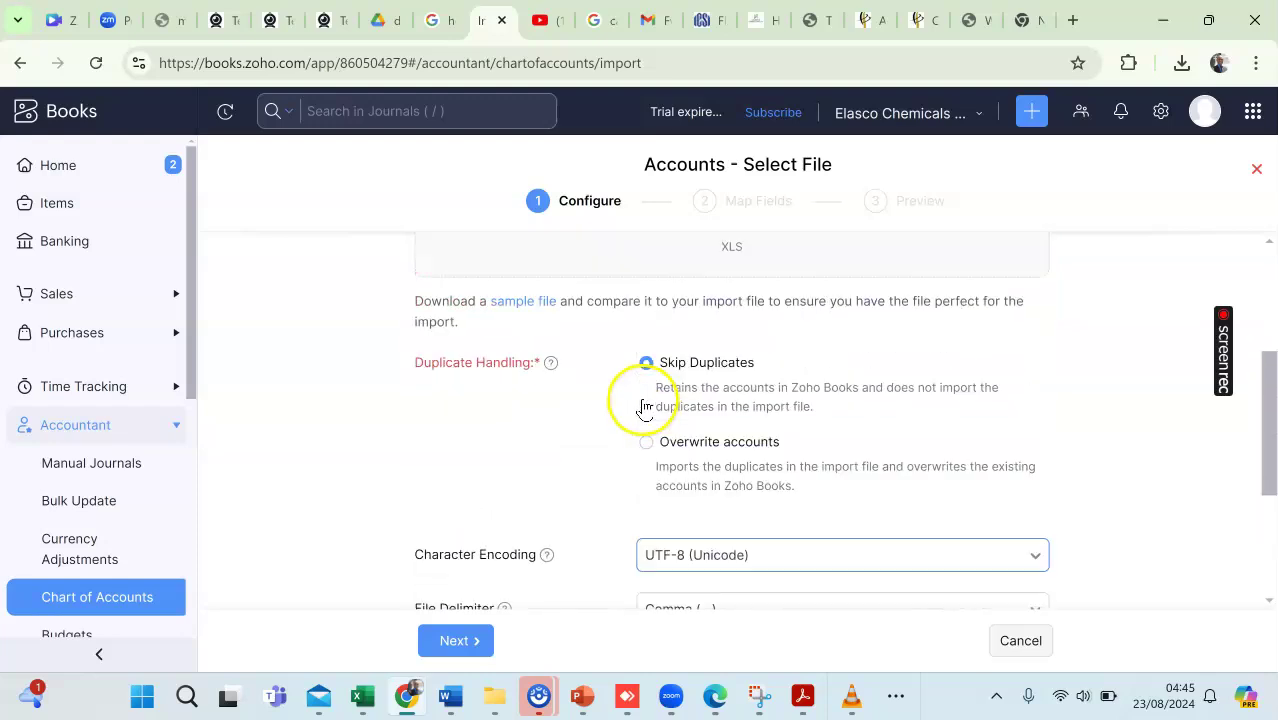
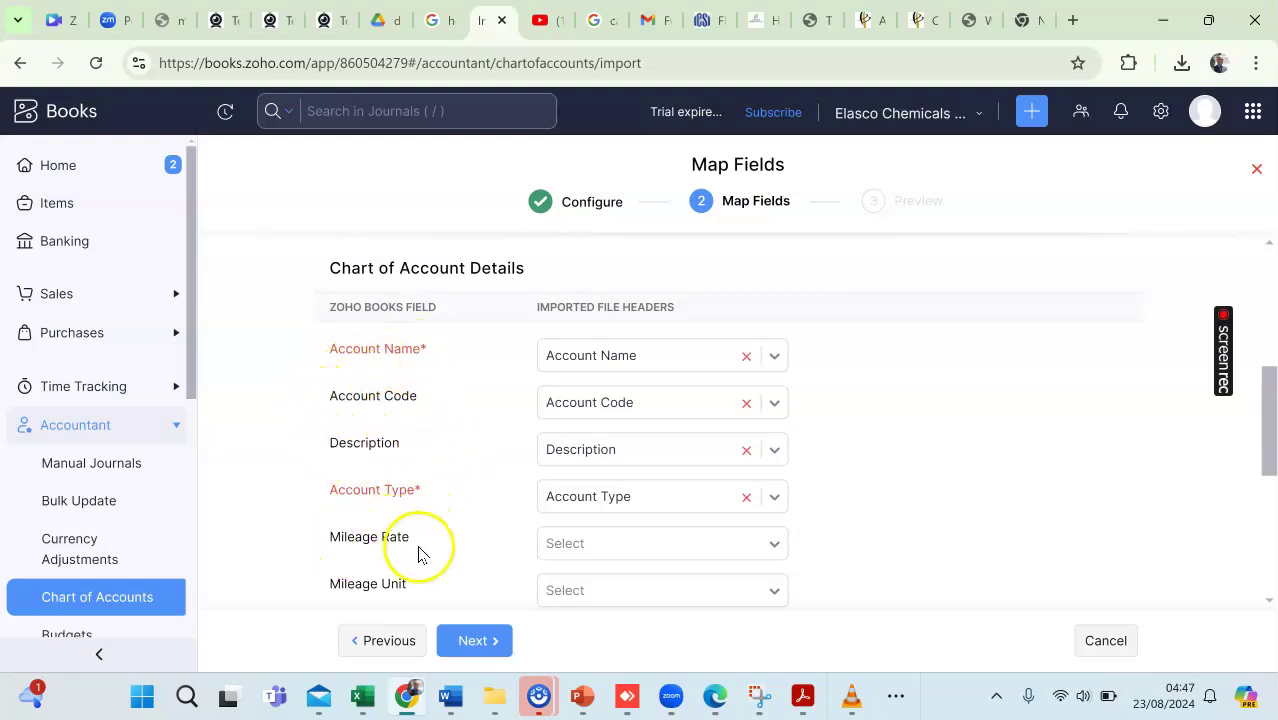
Step: Check that the Chart of Account Details fields are mapped to the matching file headers and proceed to the import preview
{"action": "scroll", "coordinate": [415, 552], "scroll_direction": "down", "scroll_amount": 2}
{"action": "scroll", "coordinate": [405, 511], "scroll_direction": "up", "scroll_amount": 3}
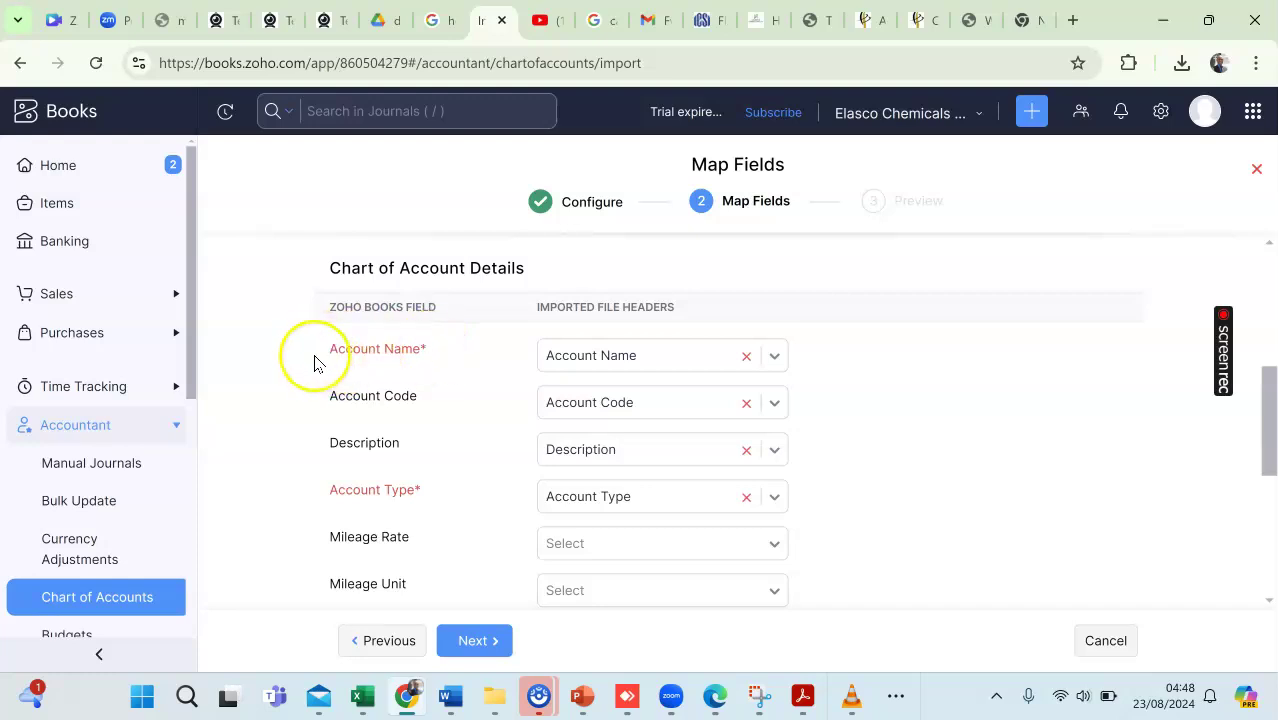
{"action": "left_click", "coordinate": [773, 403]}
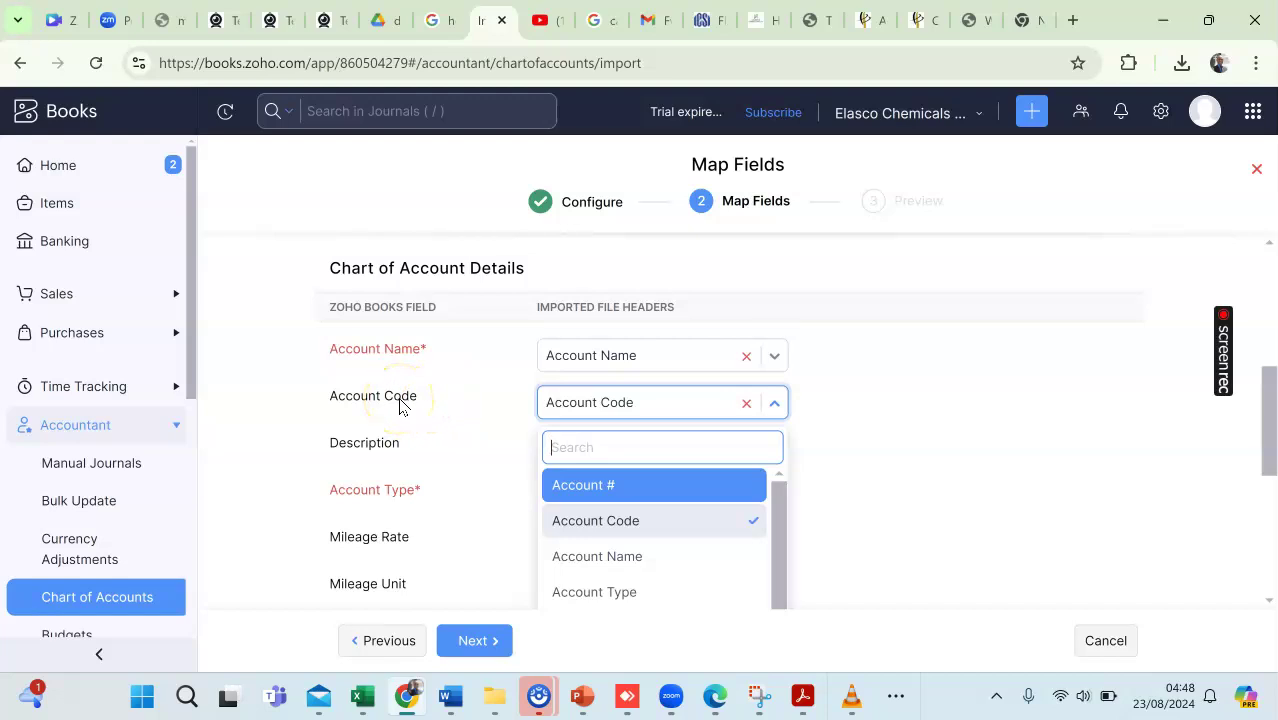
{"action": "left_click", "coordinate": [930, 407]}
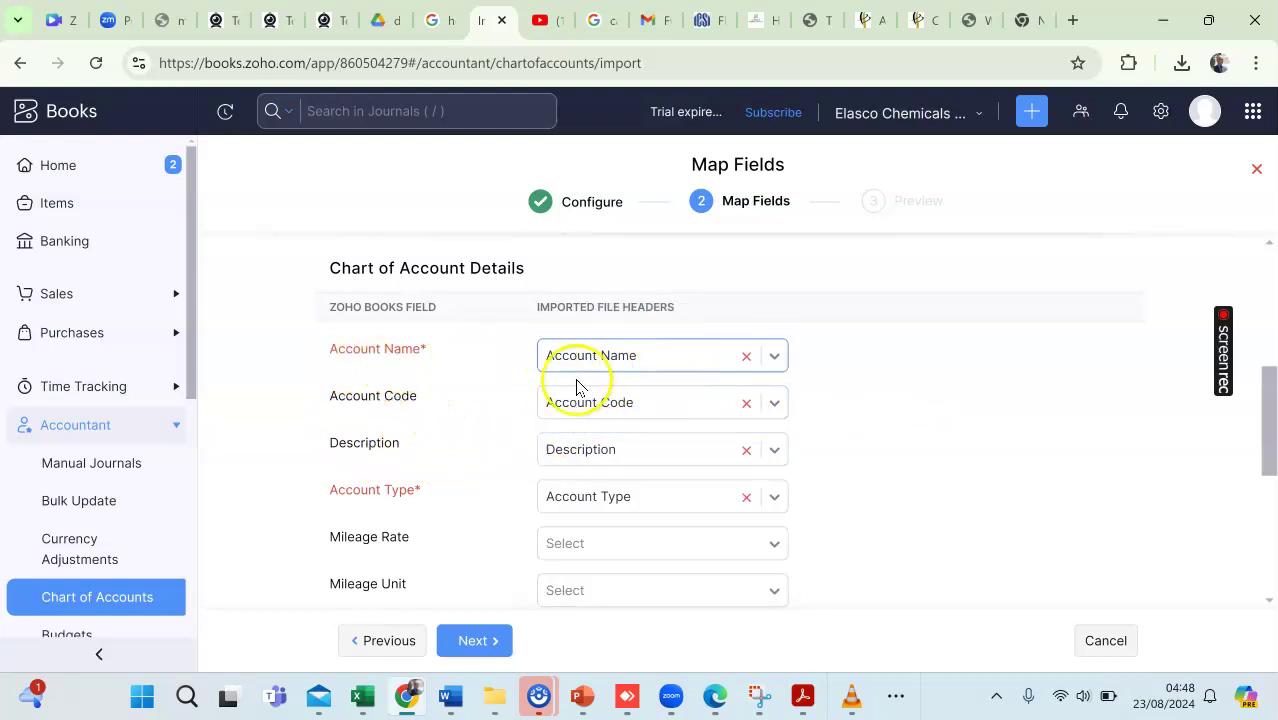
{"action": "scroll", "coordinate": [600, 430], "scroll_direction": "down", "scroll_amount": 2}
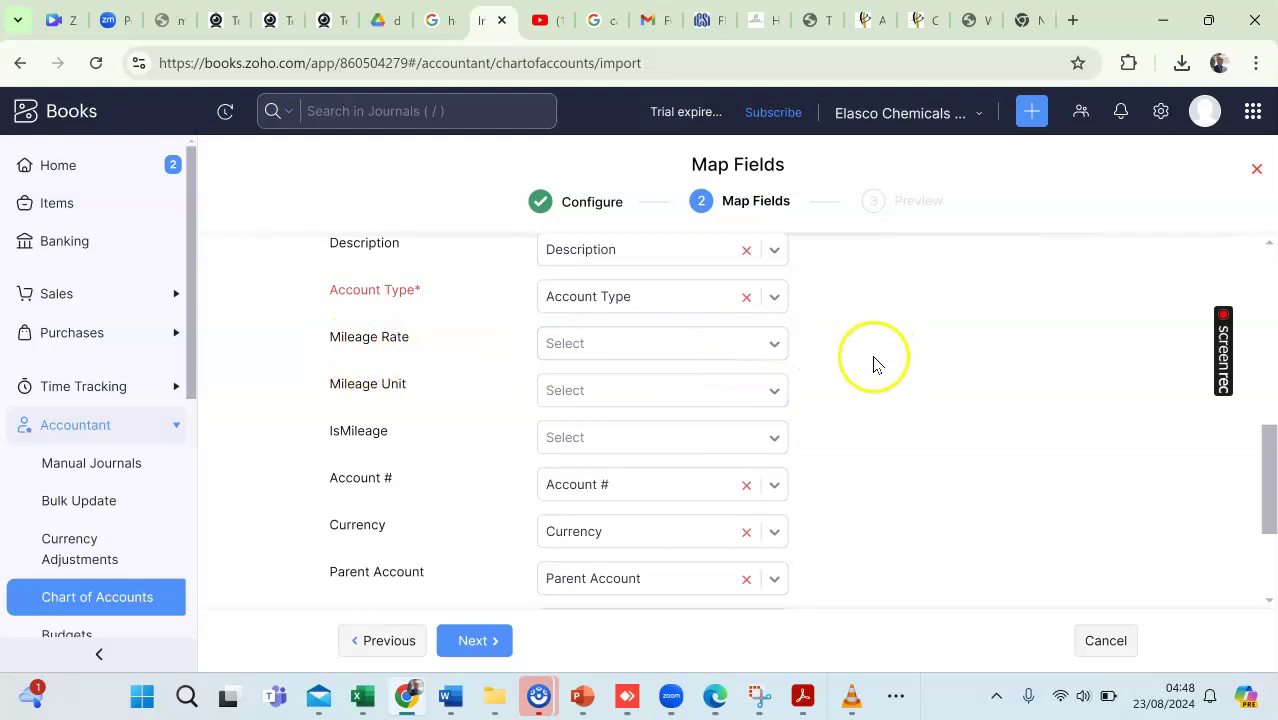
{"action": "scroll", "coordinate": [856, 380], "scroll_direction": "down", "scroll_amount": 3}
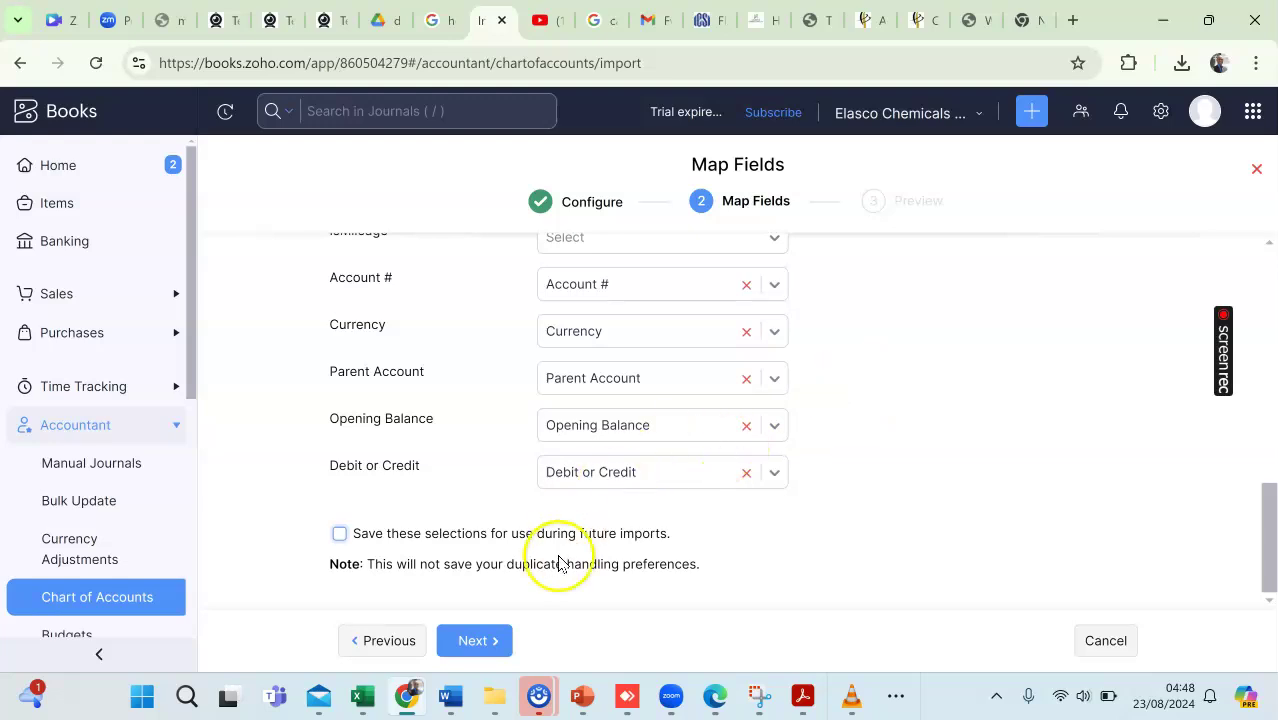
{"action": "left_click", "coordinate": [484, 642]}
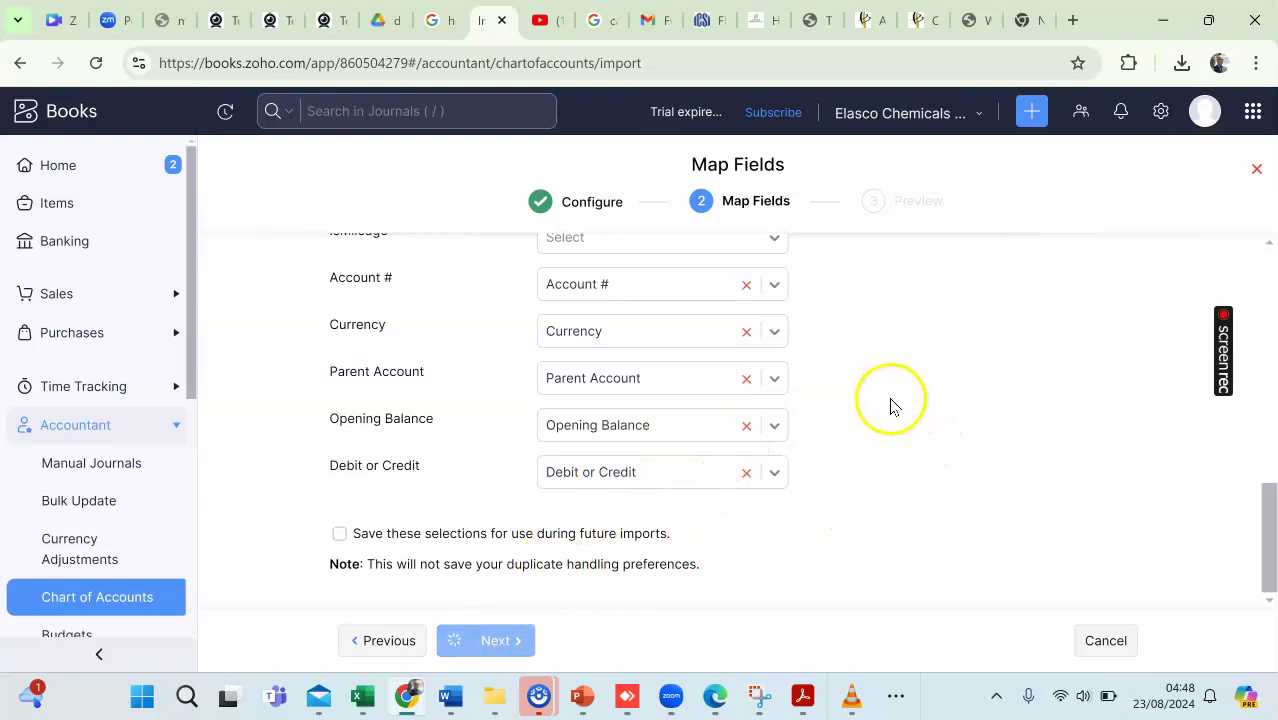
{"action": "scroll", "coordinate": [889, 405], "scroll_direction": "up", "scroll_amount": 4}
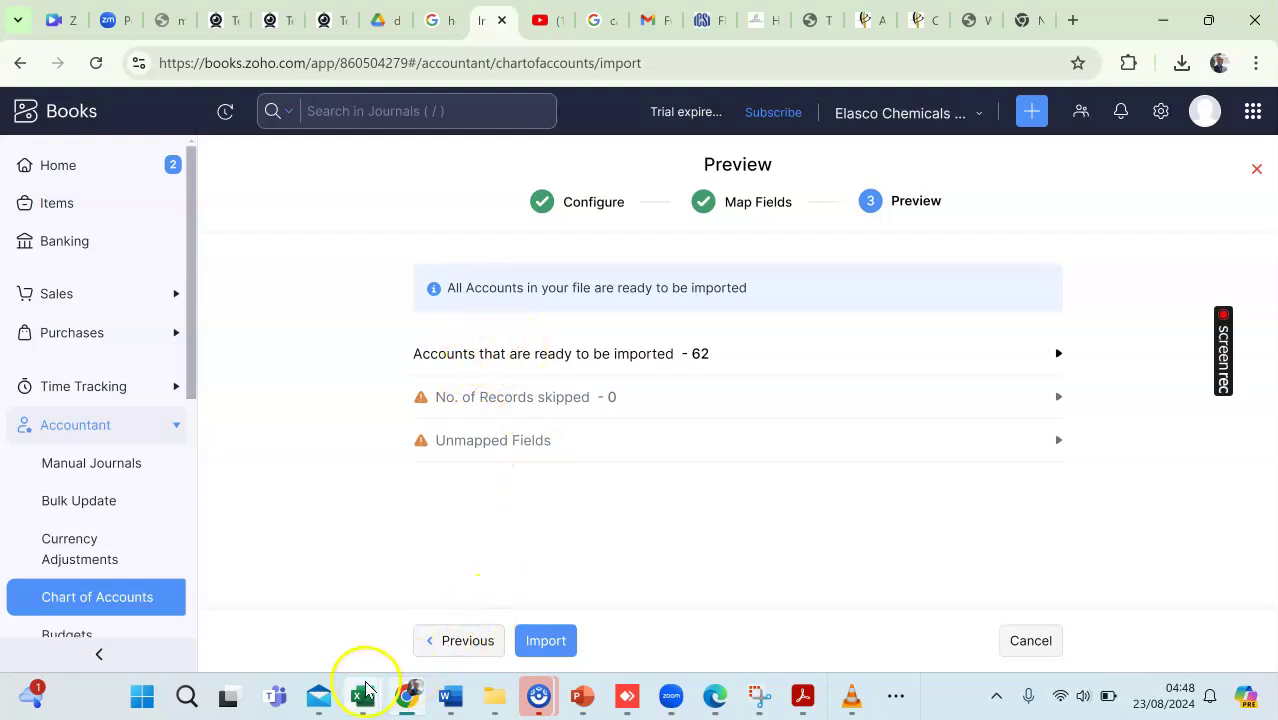
Step: Consult the "Charts of Account for Import - ZB" workbook, return to the Zoho Books preview and import the accounts
{"action": "mouse_move", "coordinate": [381, 692]}
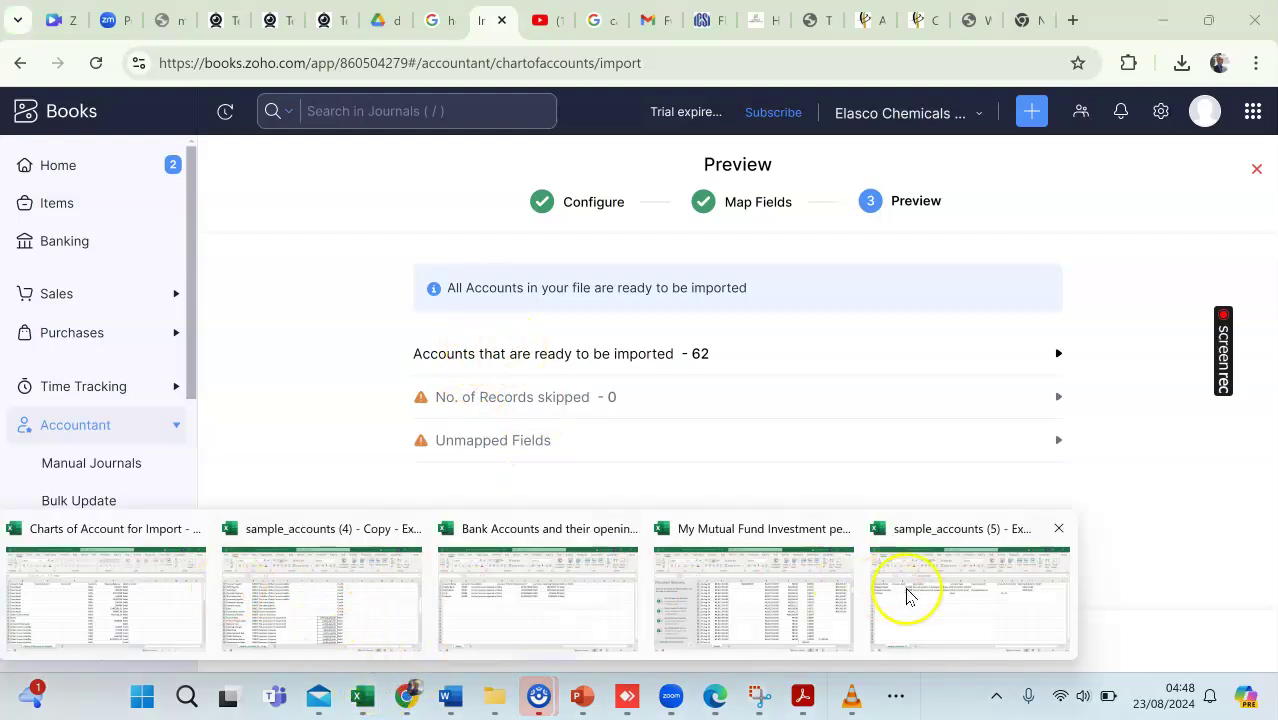
{"action": "left_click", "coordinate": [93, 595]}
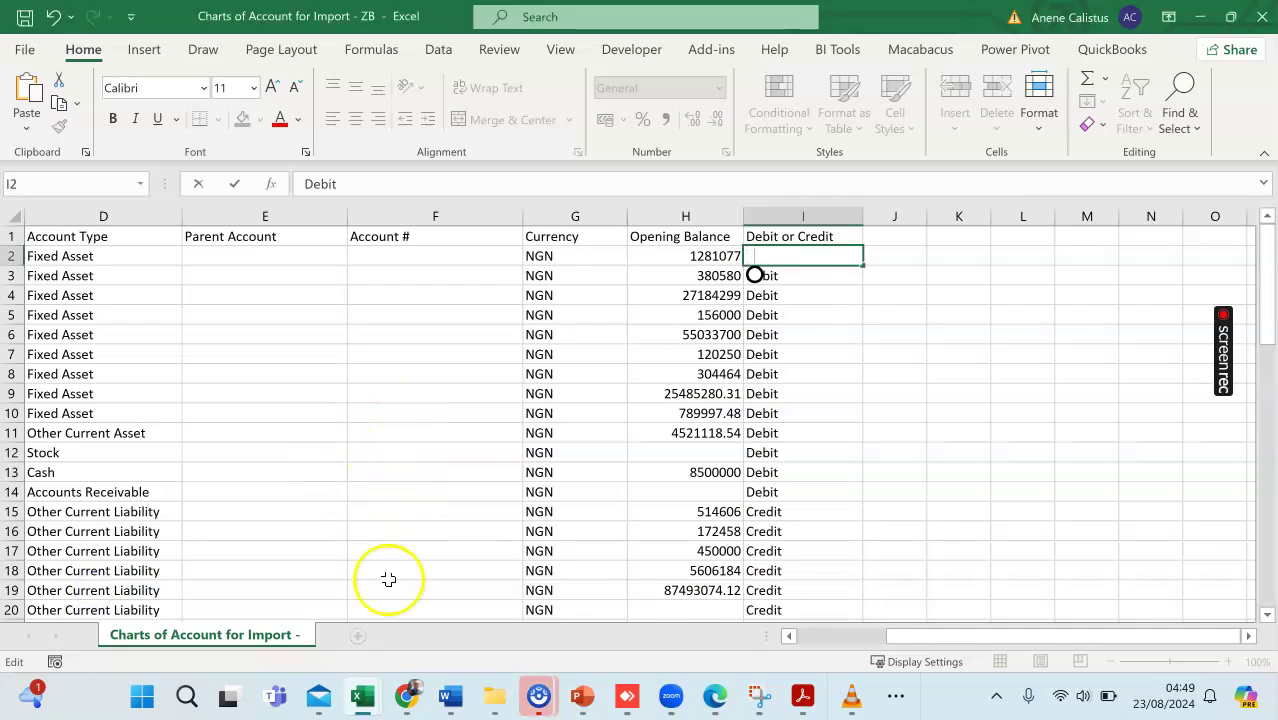
{"action": "left_click", "coordinate": [414, 697]}
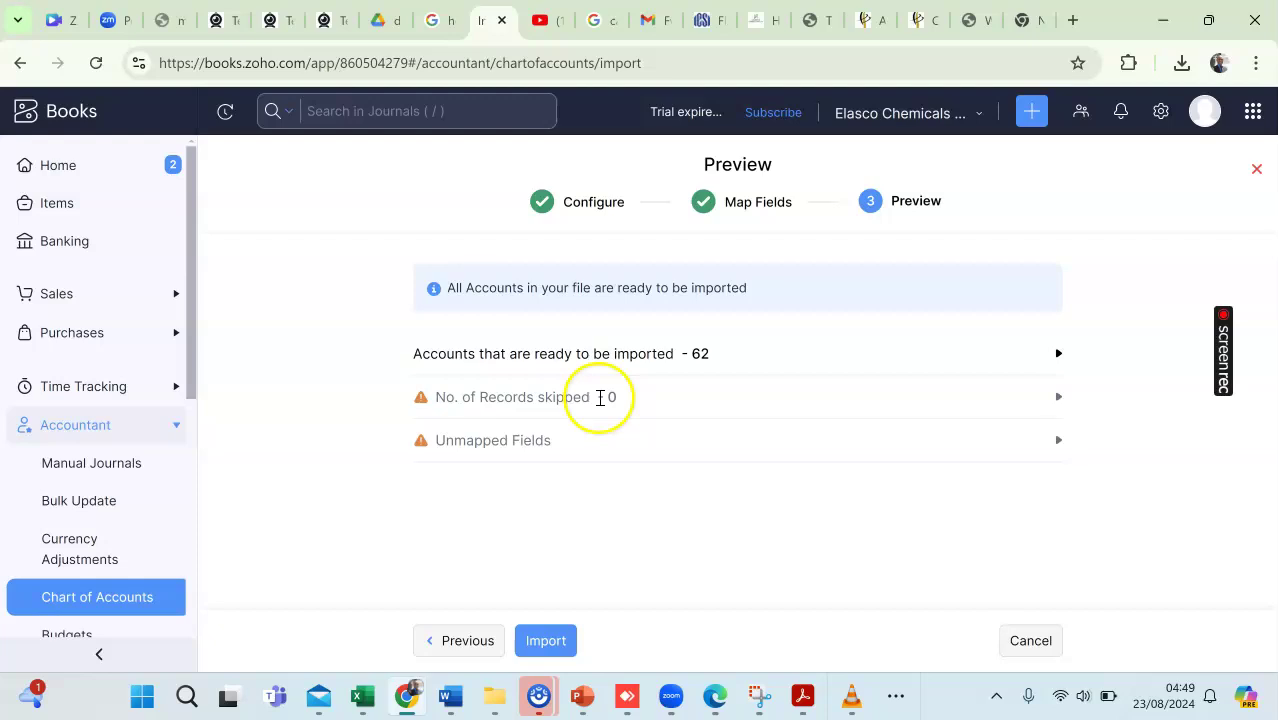
{"action": "left_click", "coordinate": [549, 641]}
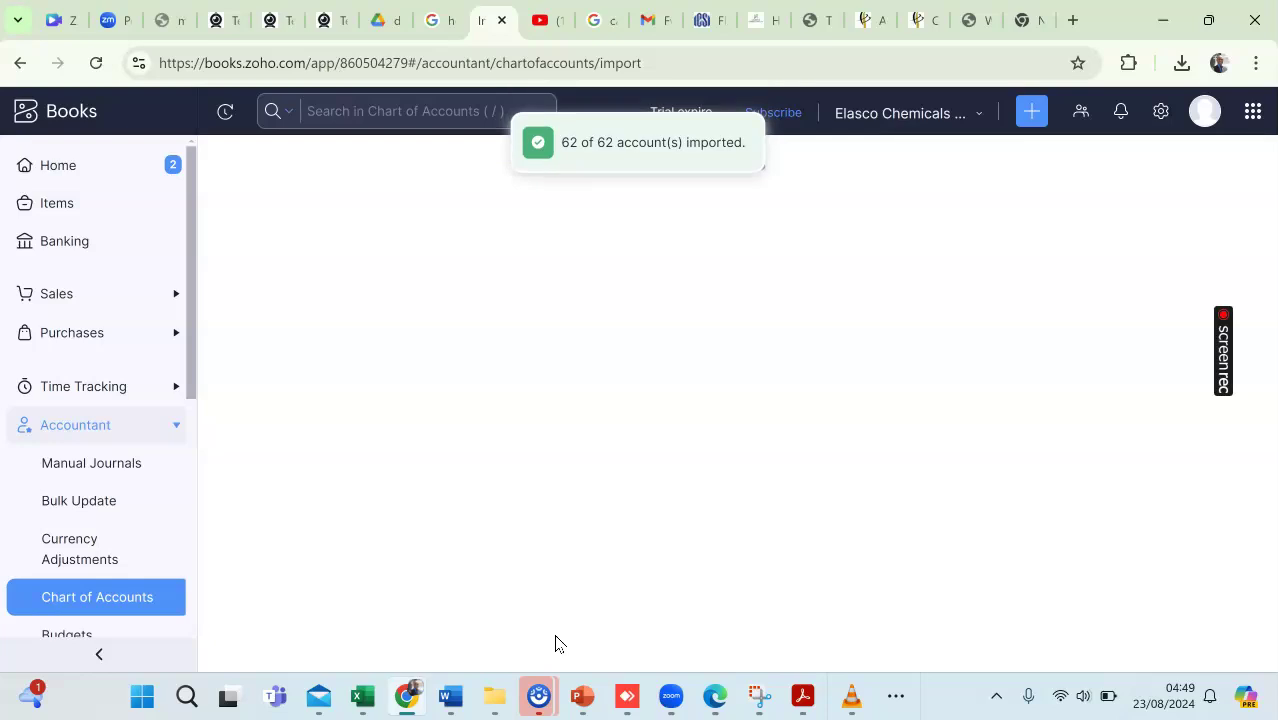
{"action": "left_click", "coordinate": [555, 635]}
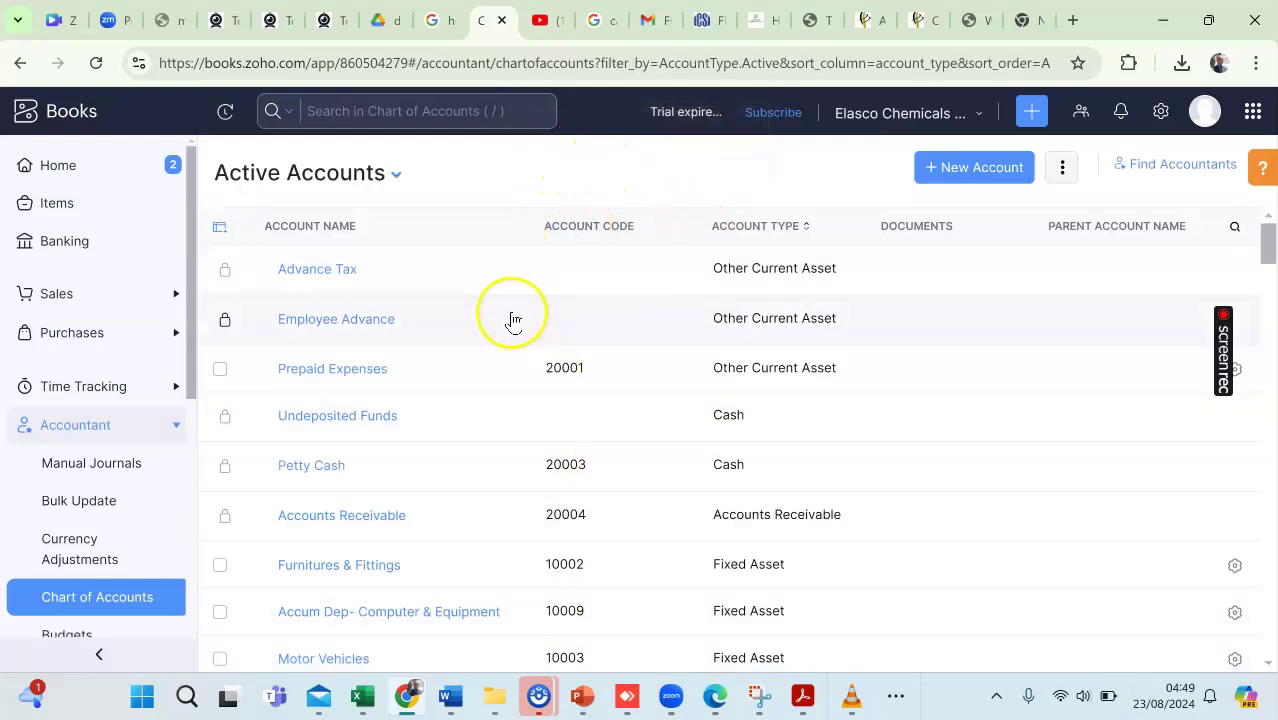
Step: Examine the account names, codes and types in the Active Accounts list
{"action": "scroll", "coordinate": [513, 320], "scroll_direction": "down", "scroll_amount": 5}
{"action": "scroll", "coordinate": [522, 355], "scroll_direction": "up", "scroll_amount": 5}
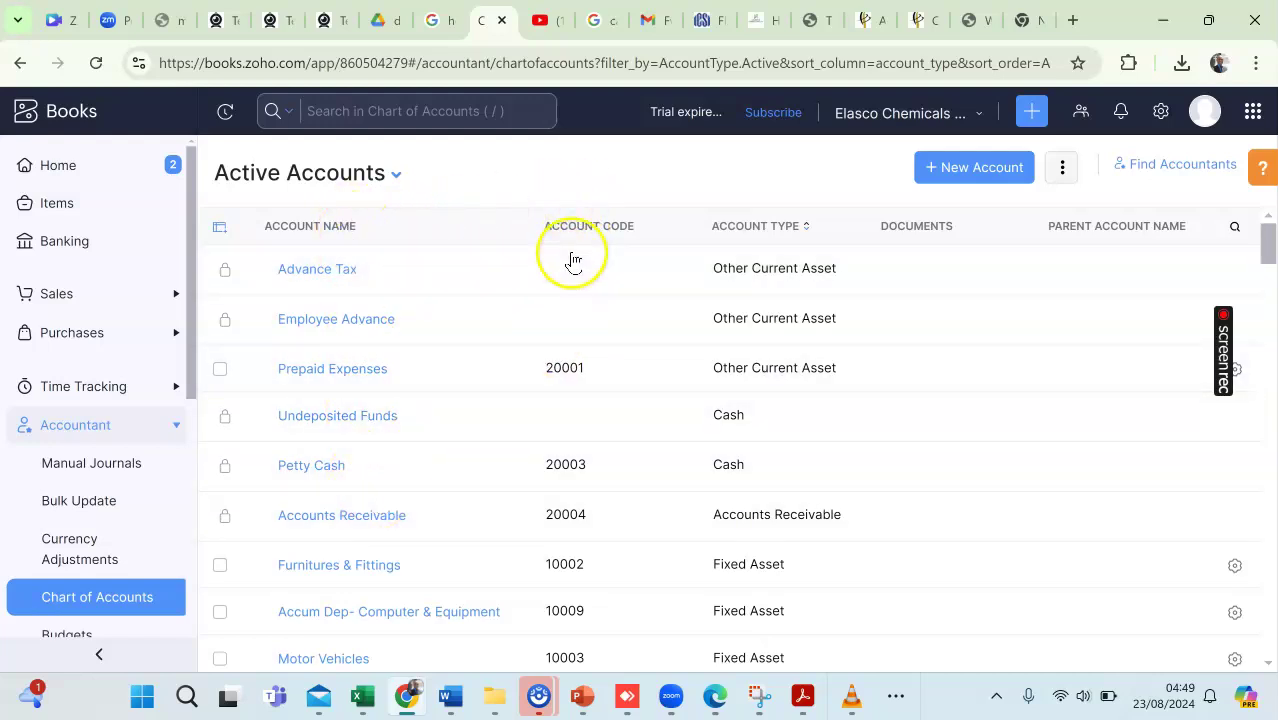
{"action": "scroll", "coordinate": [562, 390], "scroll_direction": "down", "scroll_amount": 2}
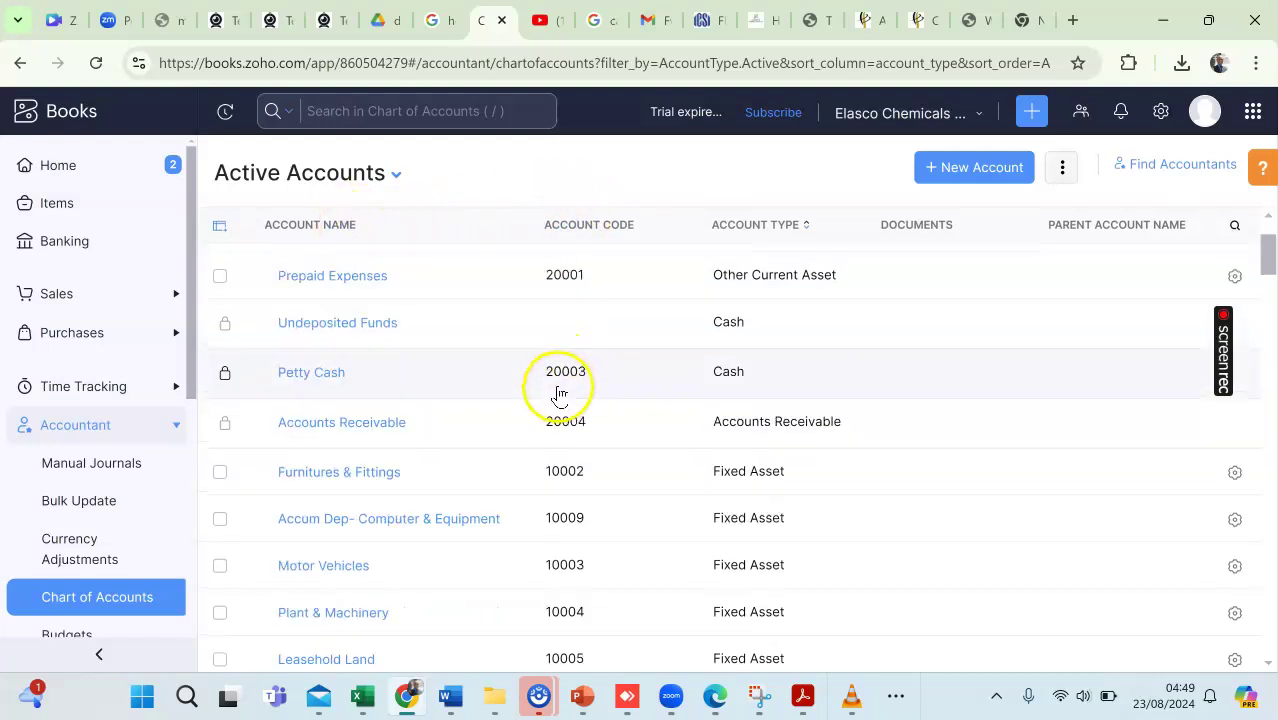
{"action": "scroll", "coordinate": [565, 305], "scroll_direction": "up", "scroll_amount": 2}
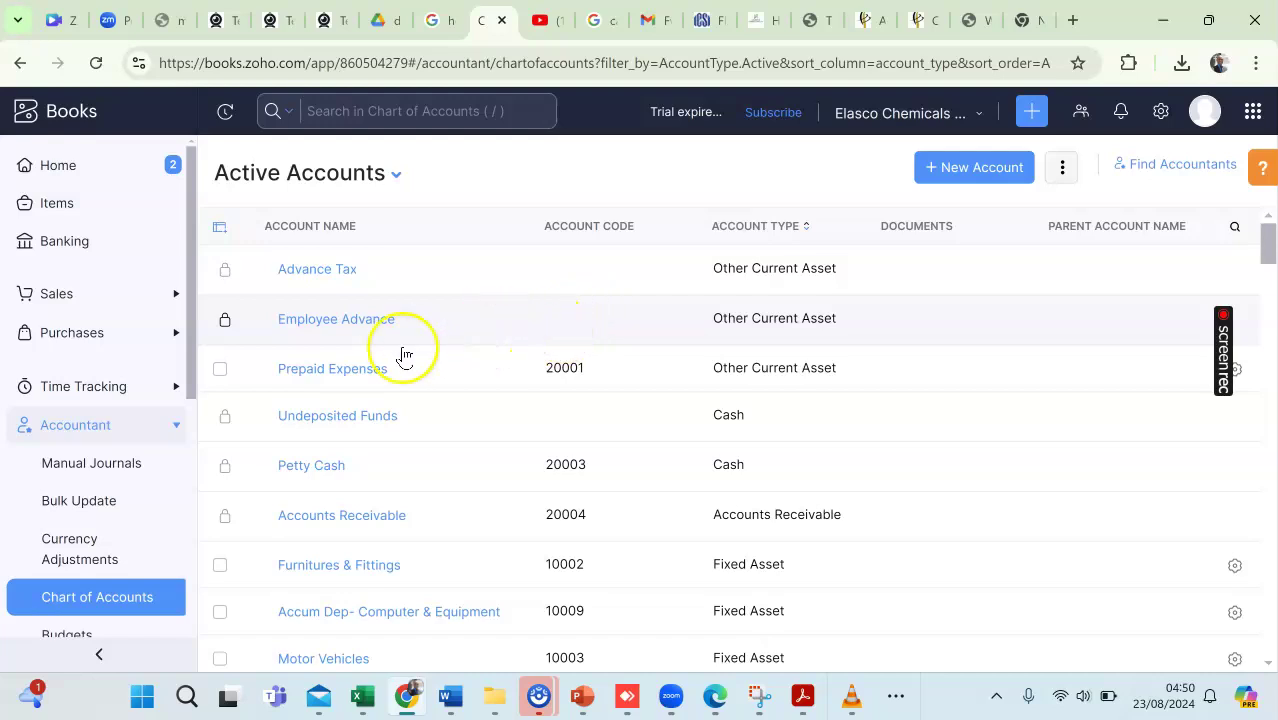
{"action": "scroll", "coordinate": [450, 320], "scroll_direction": "down", "scroll_amount": 1}
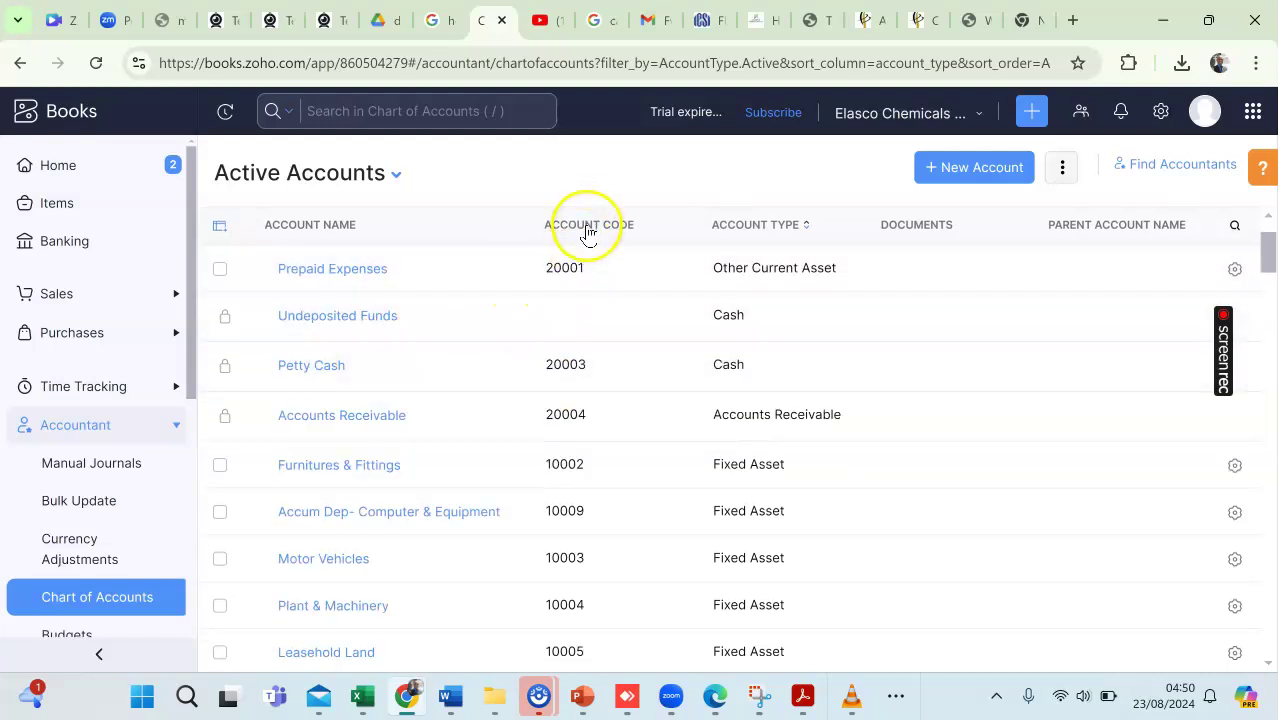
{"action": "scroll", "coordinate": [563, 438], "scroll_direction": "down", "scroll_amount": 15}
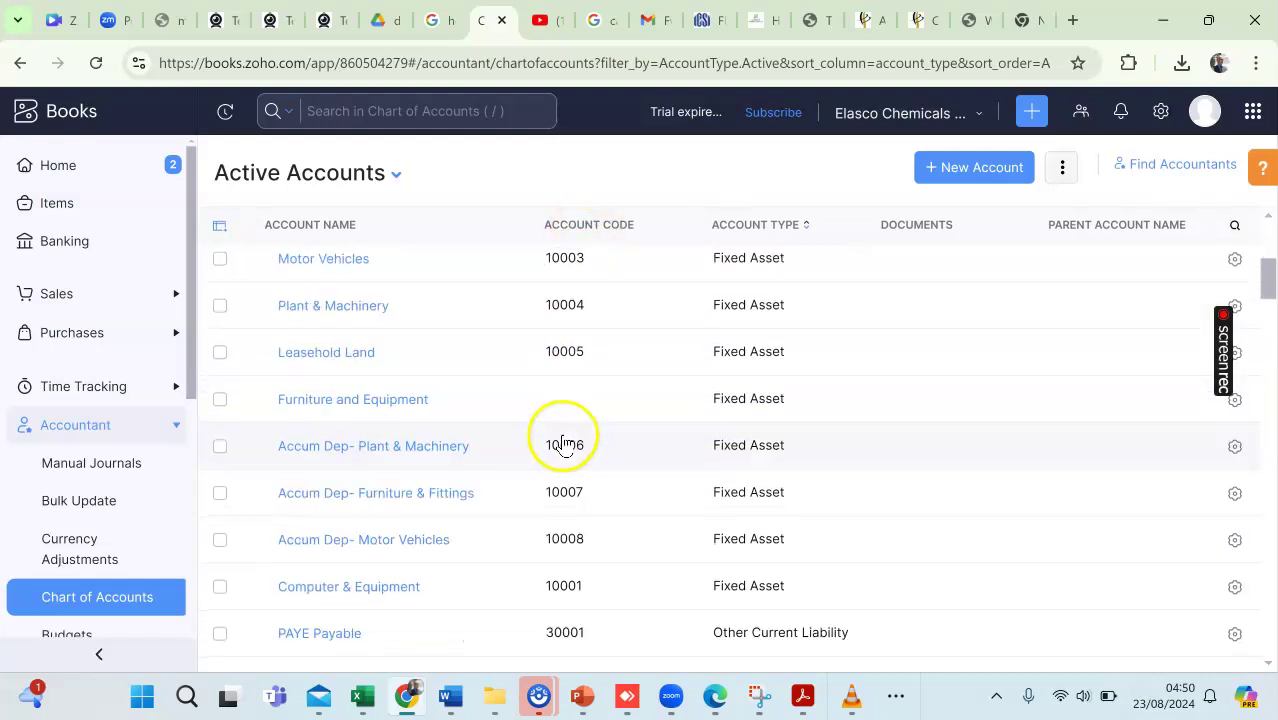
{"action": "scroll", "coordinate": [557, 445], "scroll_direction": "up", "scroll_amount": 12}
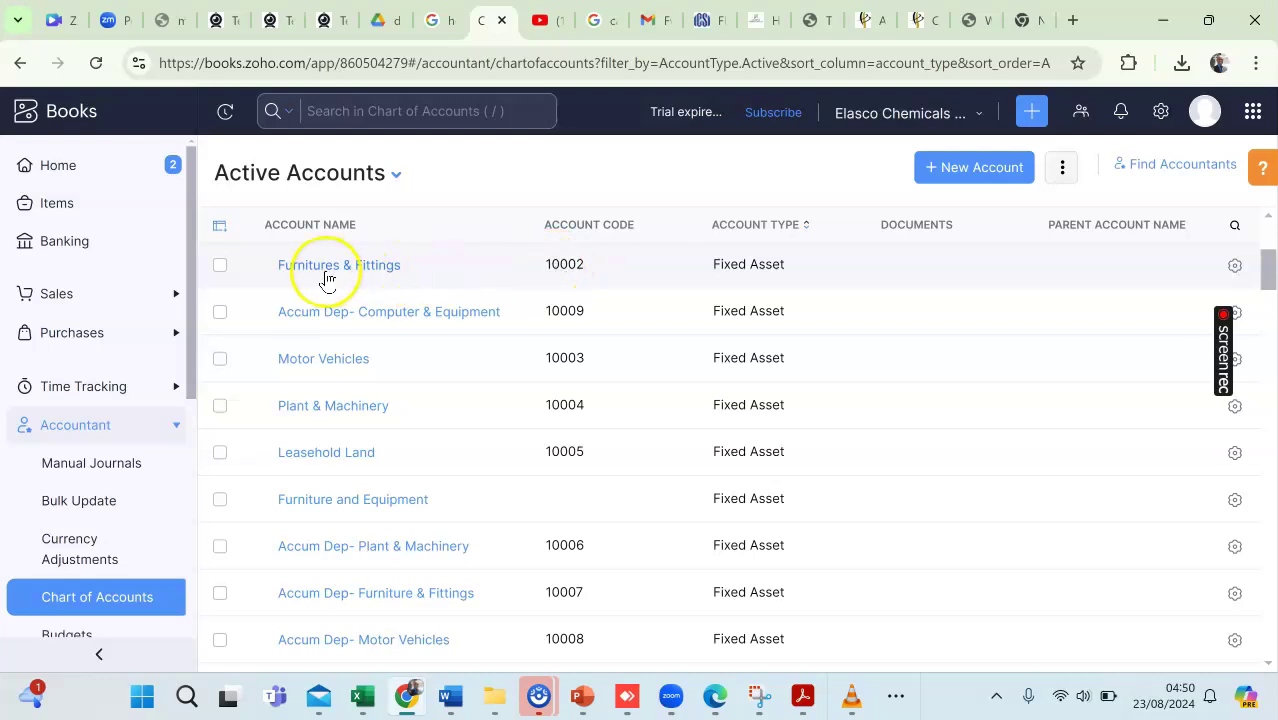
Step: View the details of Accounts Receivable and Motor Vehicles to check their closing balances and opening balance transactions
{"action": "left_click", "coordinate": [493, 279]}
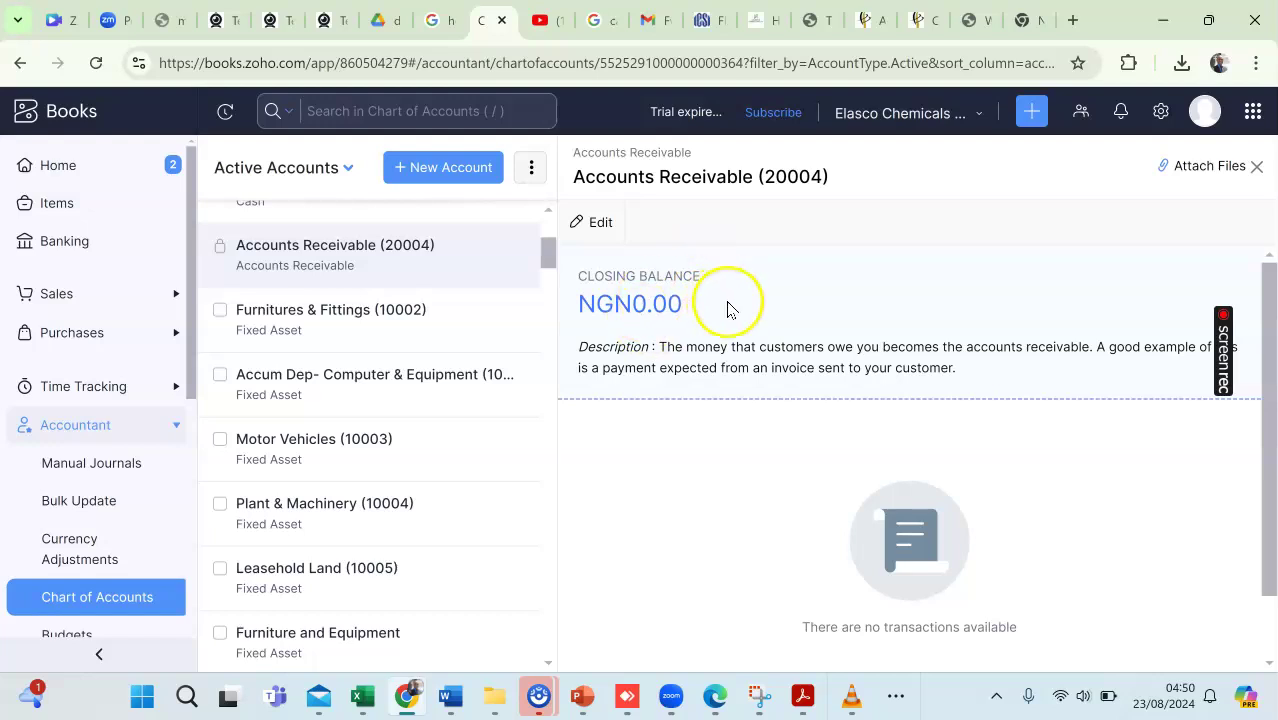
{"action": "left_click", "coordinate": [296, 460]}
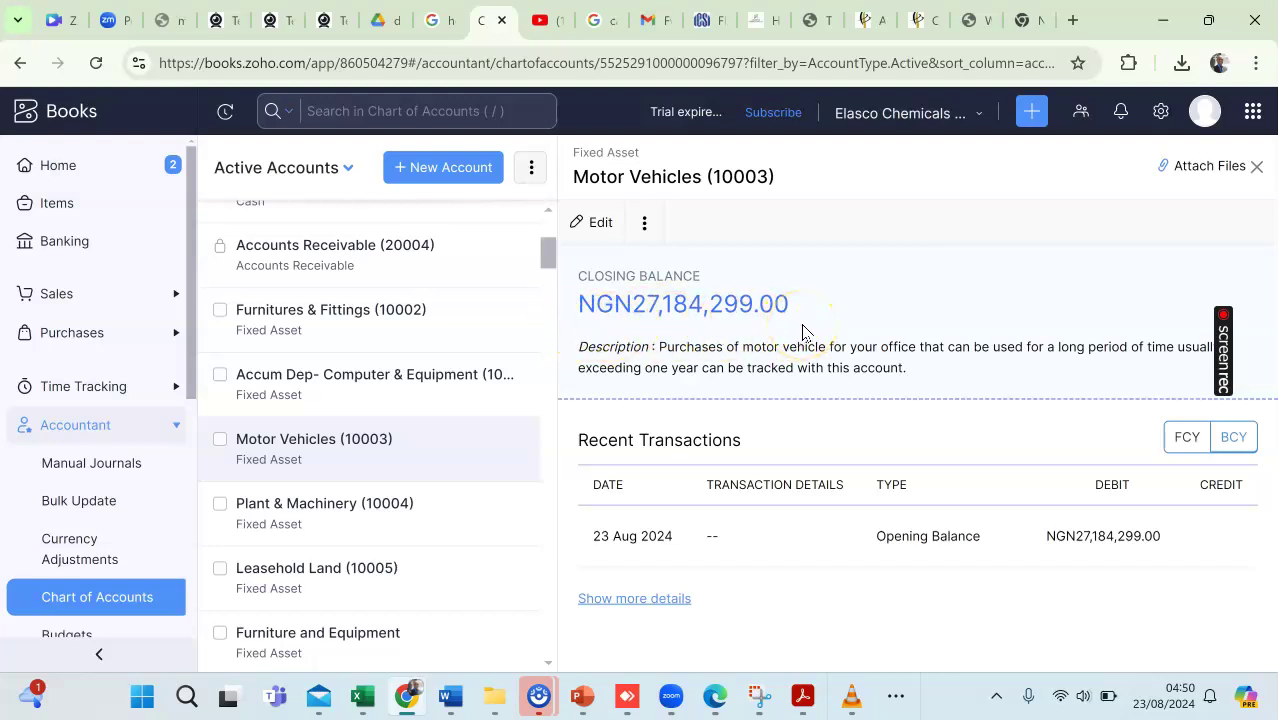
{"action": "left_click", "coordinate": [808, 286]}
{"action": "left_click", "coordinate": [796, 242]}
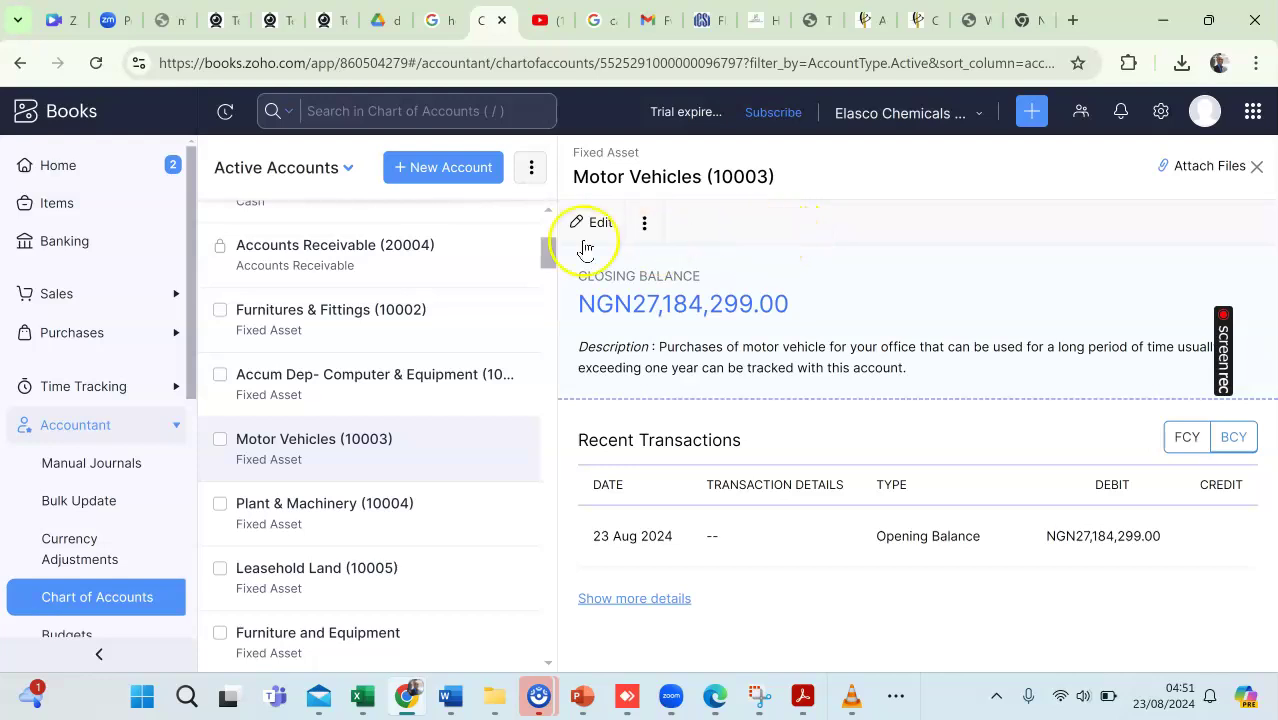